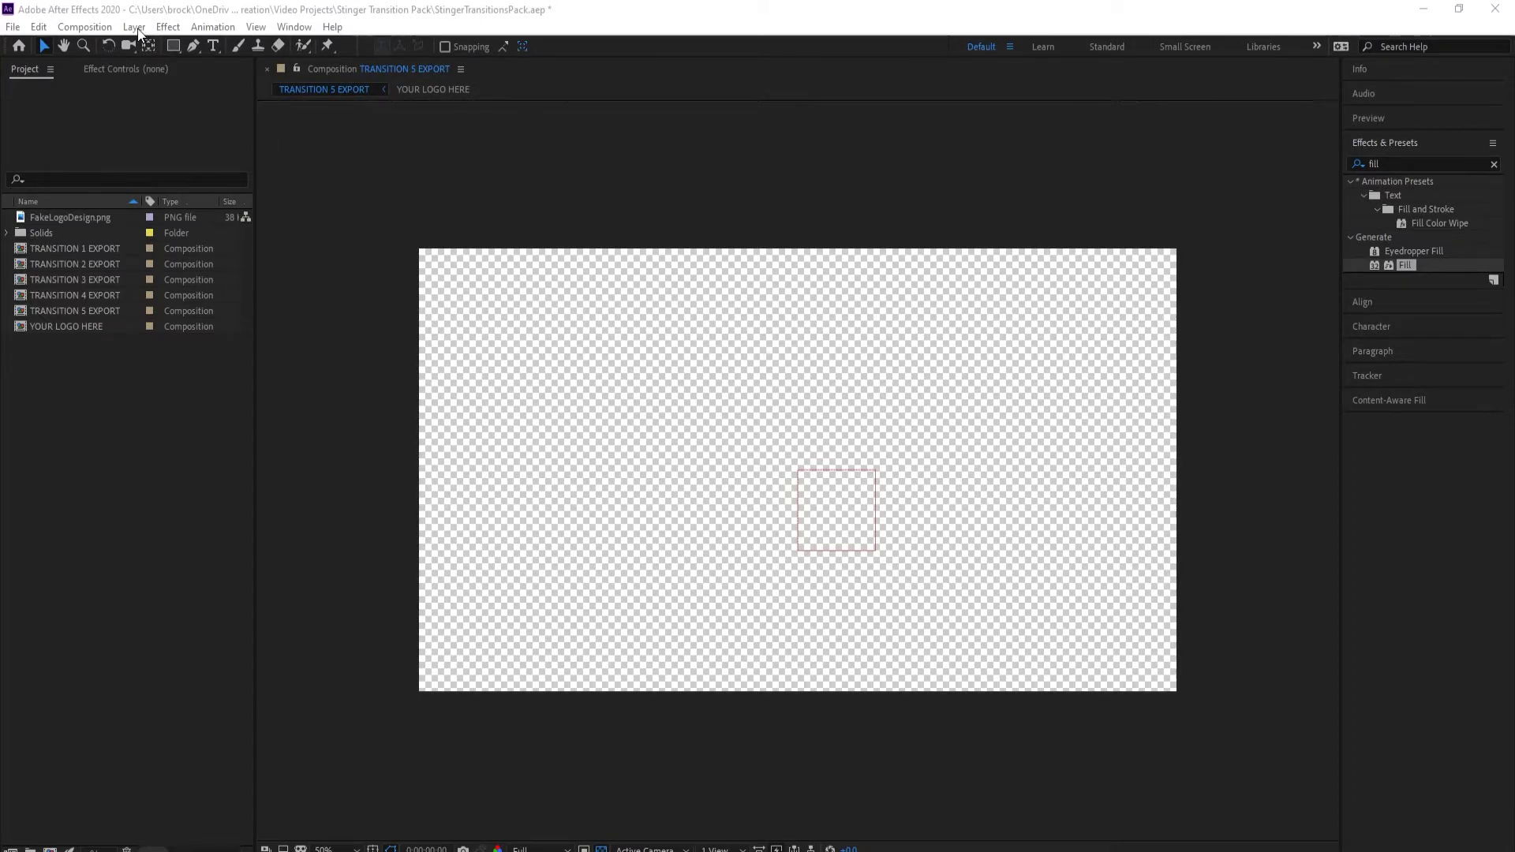
Create the 'Transition 6' composition at 1920×1080, 60 fps, 2 seconds long.
left_click(104, 27)
left_click(114, 44)
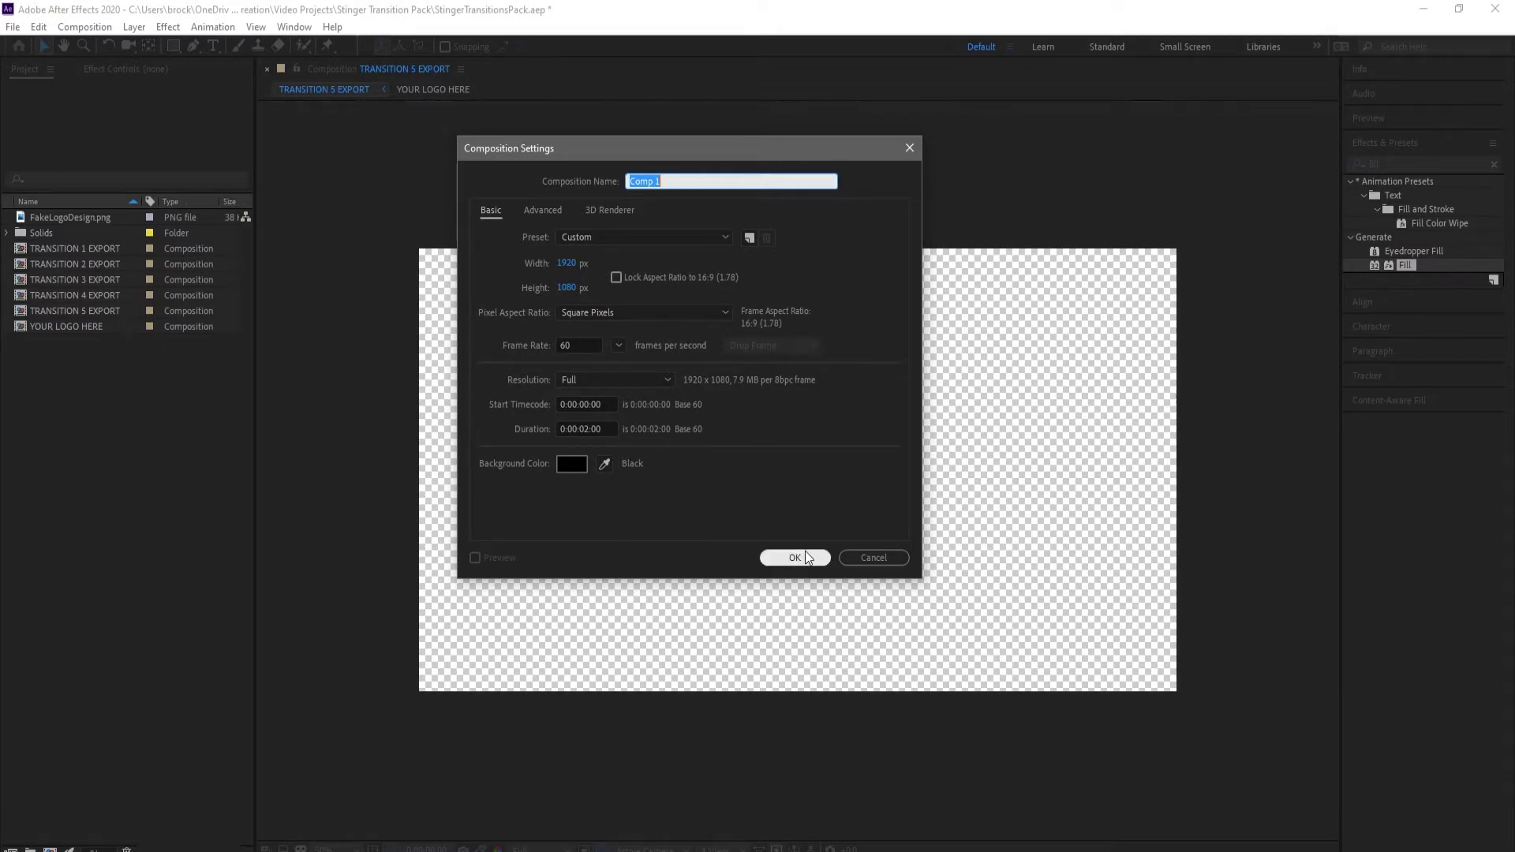
type("Transition 6")
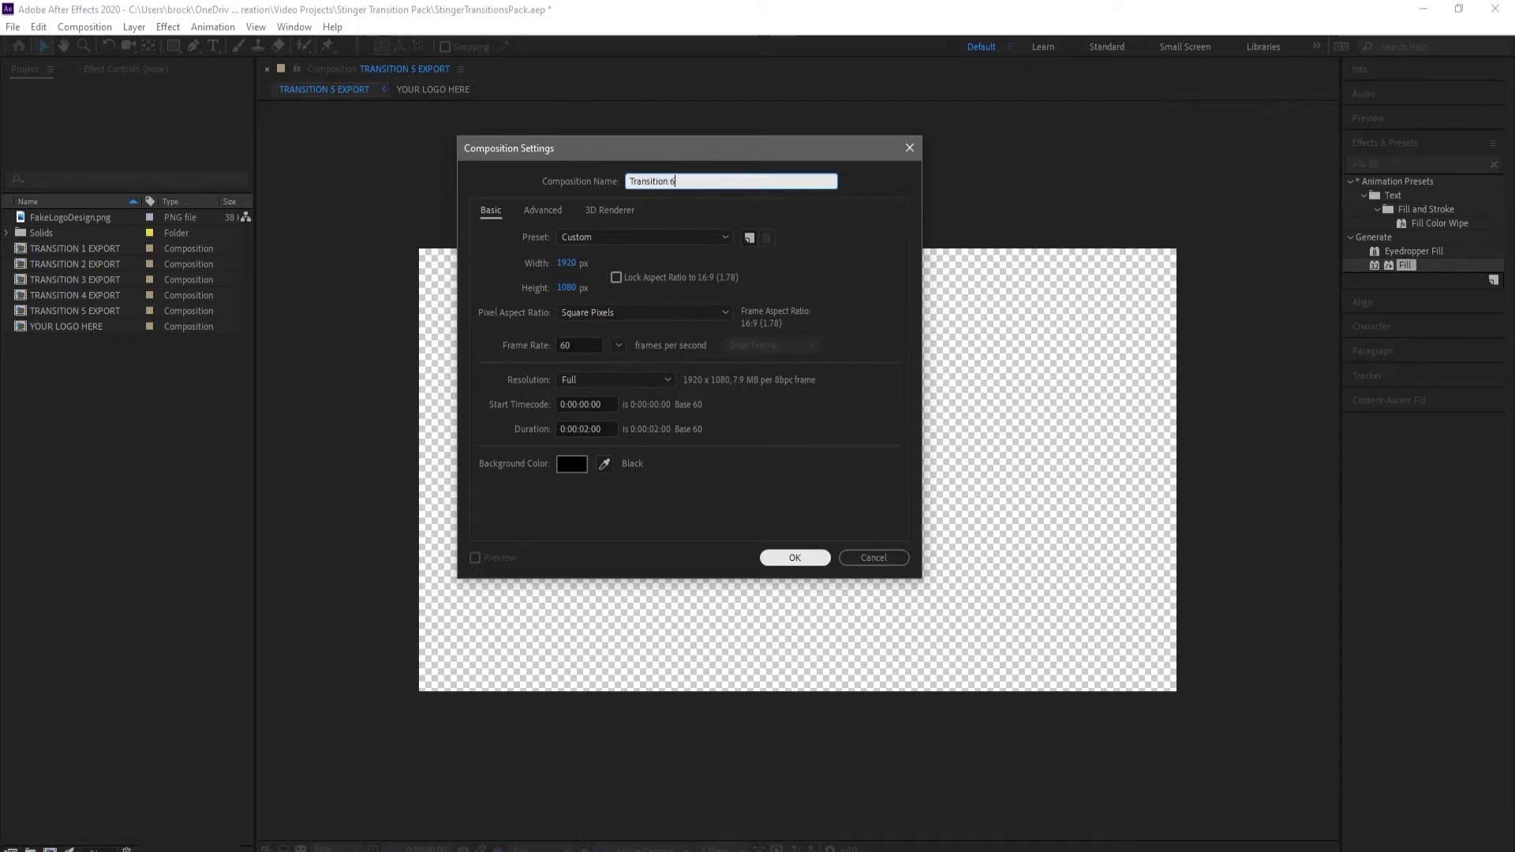
left_click(804, 554)
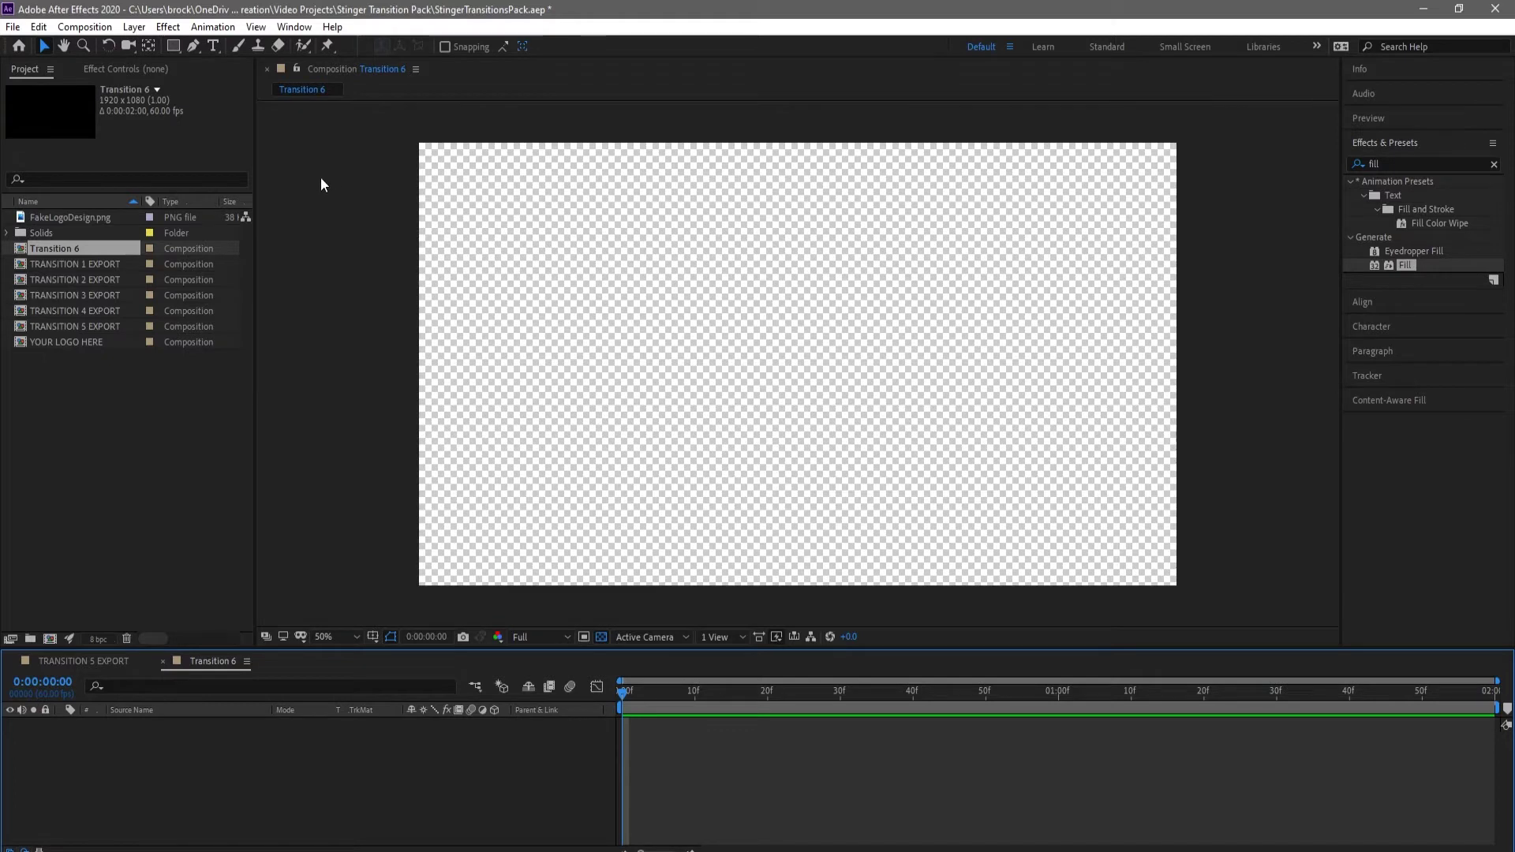
Add a full-frame 1920×1080 solid named 'Color 1' in magenta (CC1DEC).
left_click(144, 28)
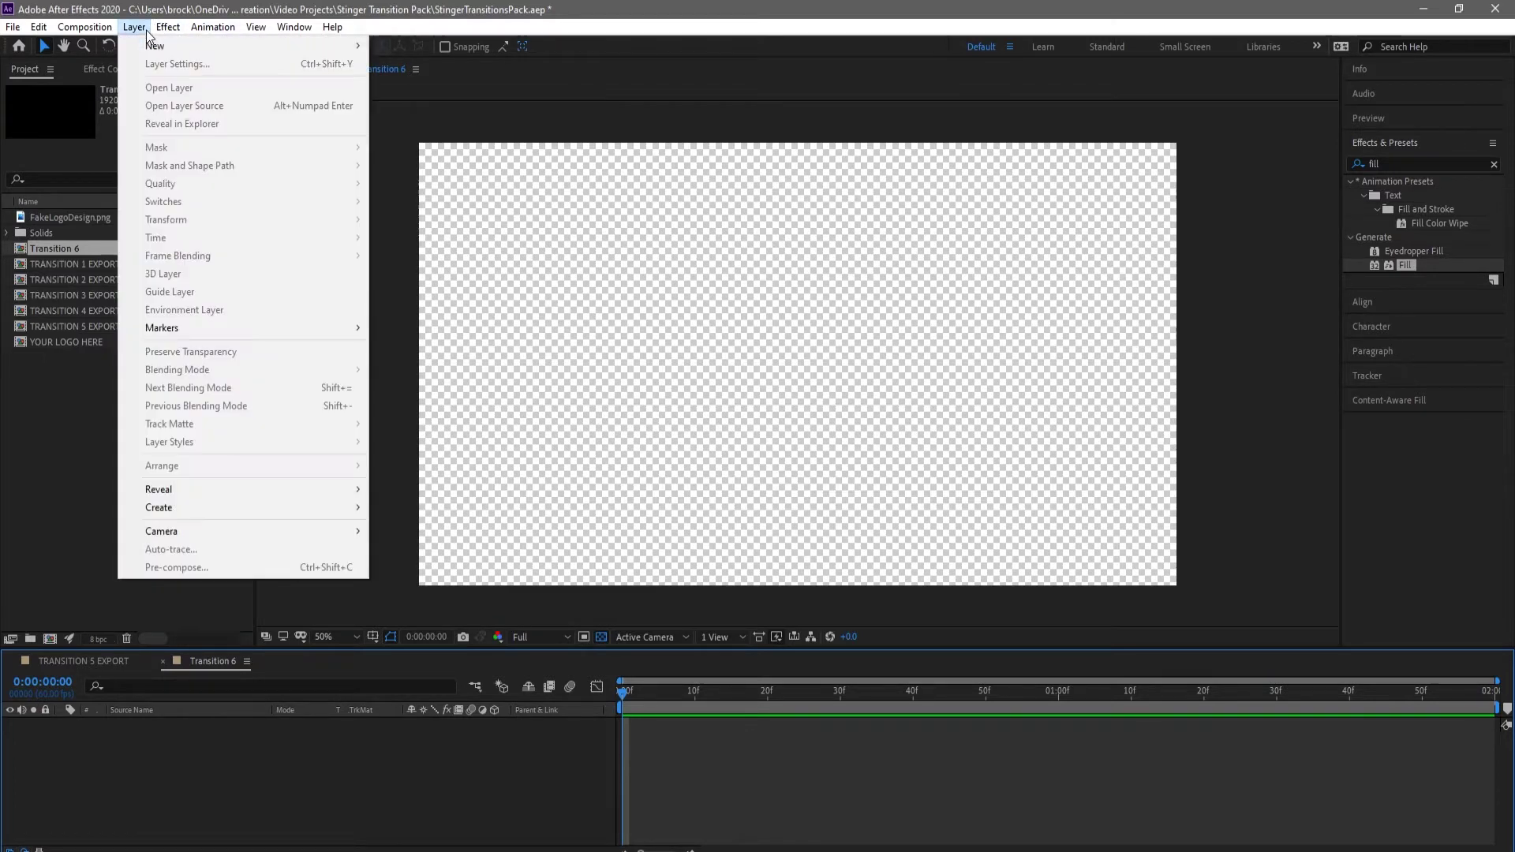
mouse_move(153, 45)
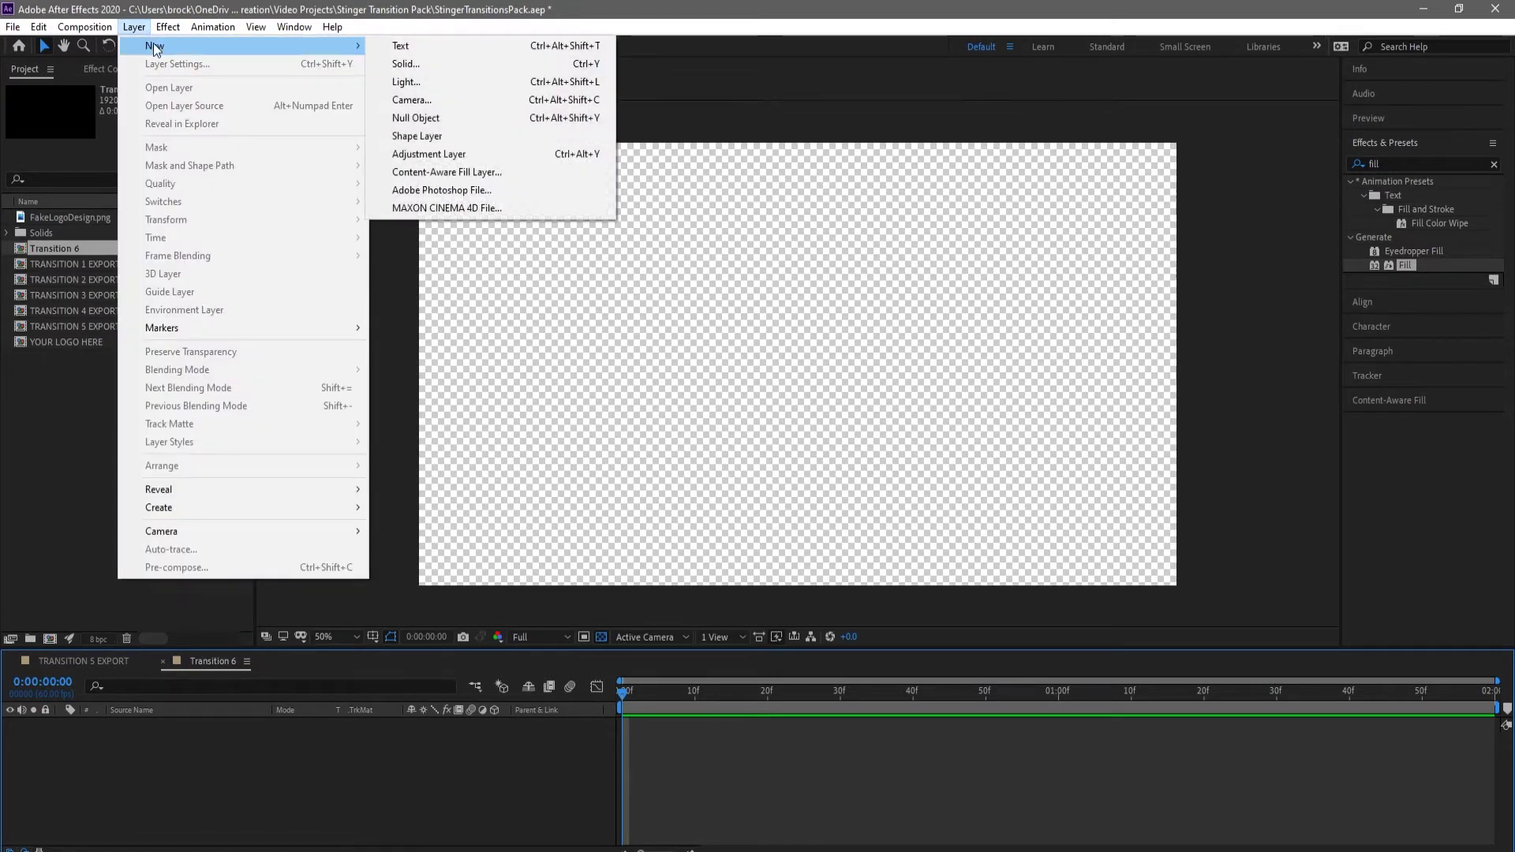
left_click(426, 61)
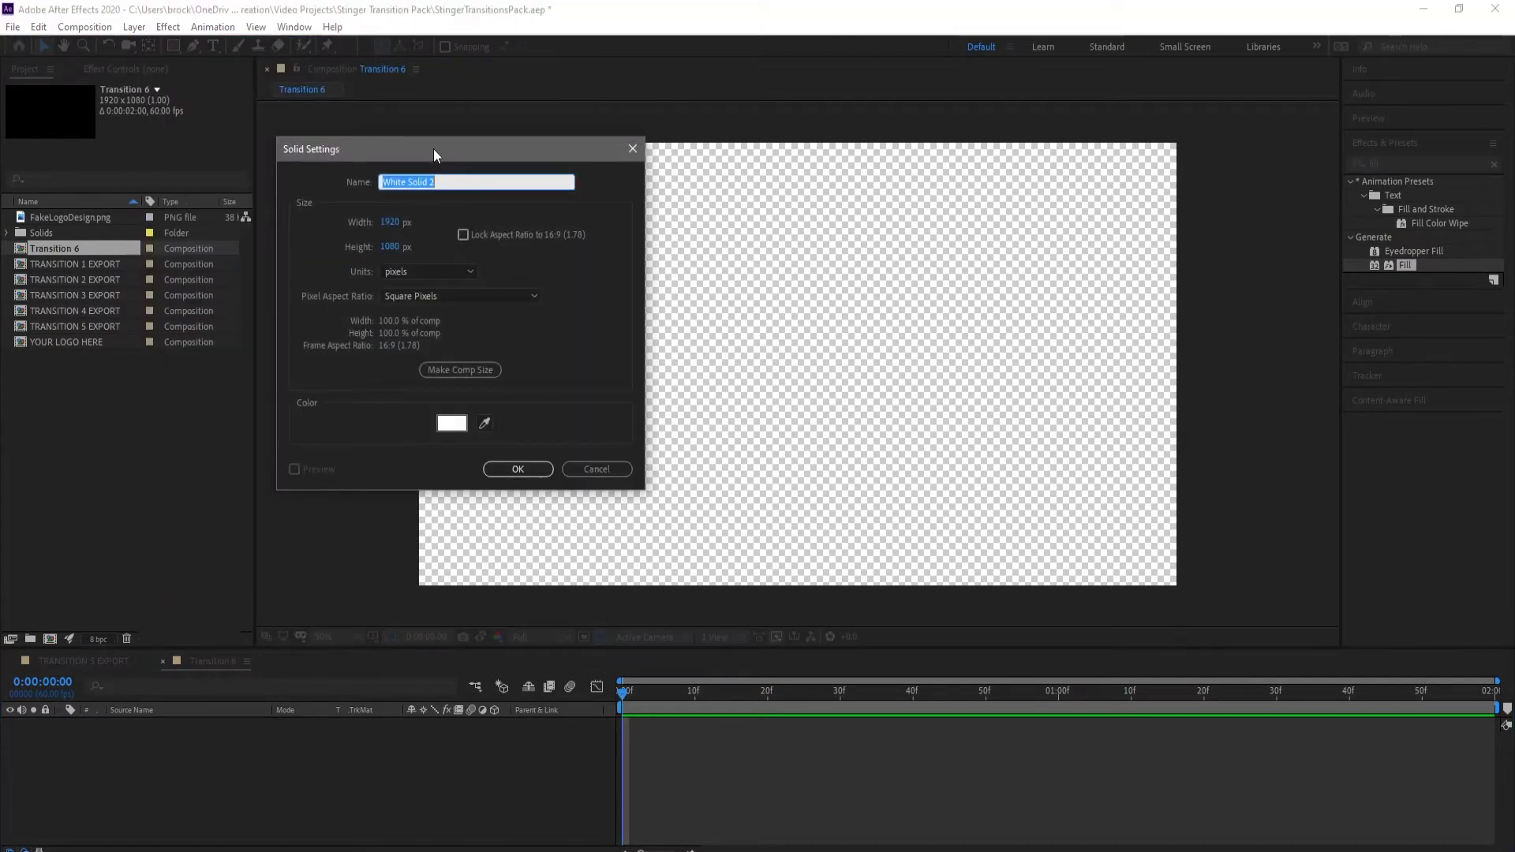
type("Color 1")
left_click(451, 423)
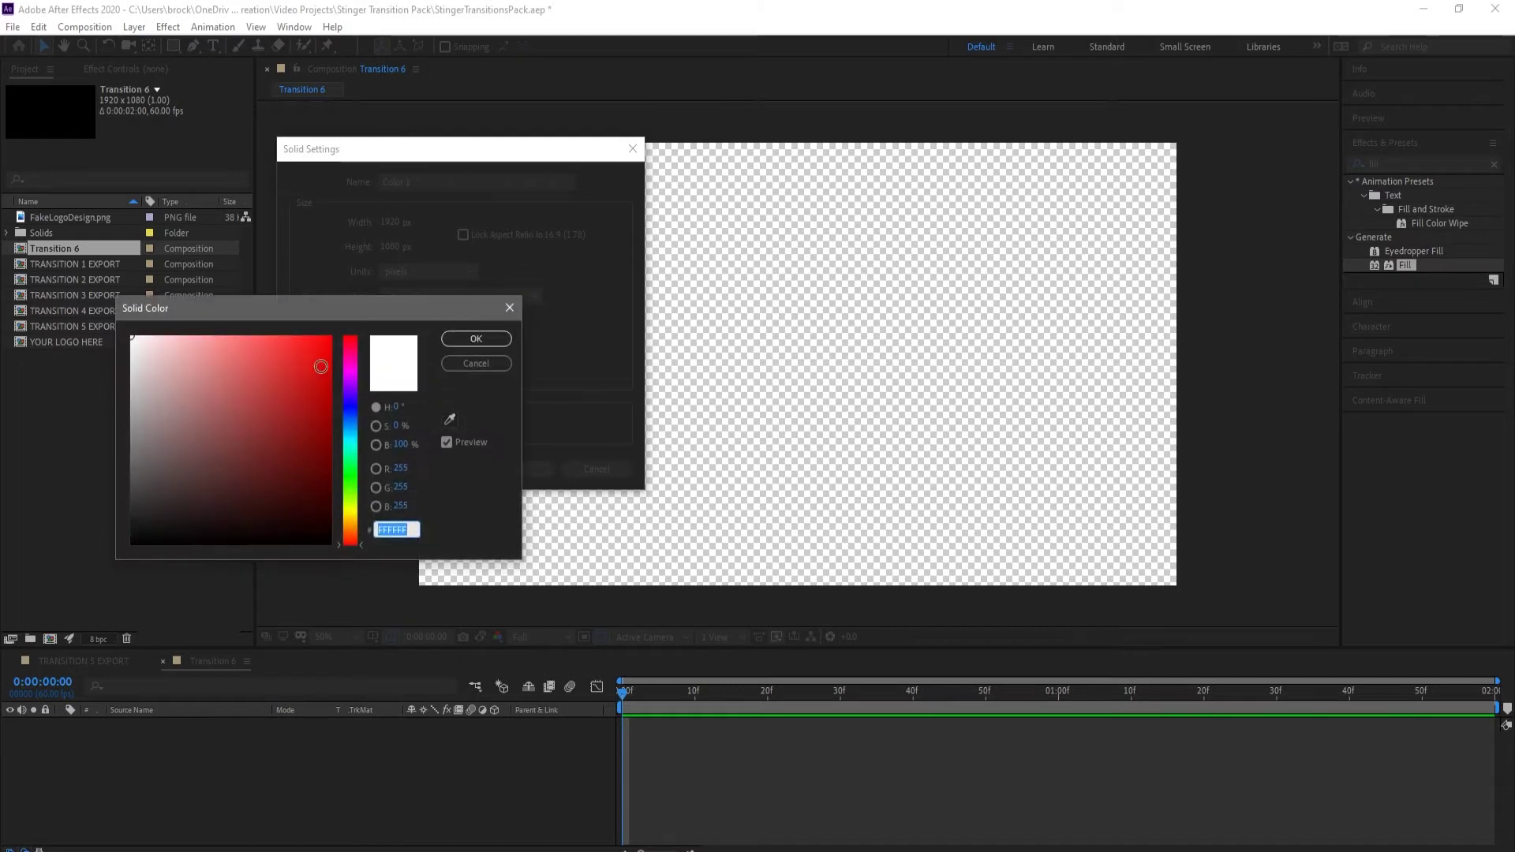
left_click(349, 376)
left_click(297, 349)
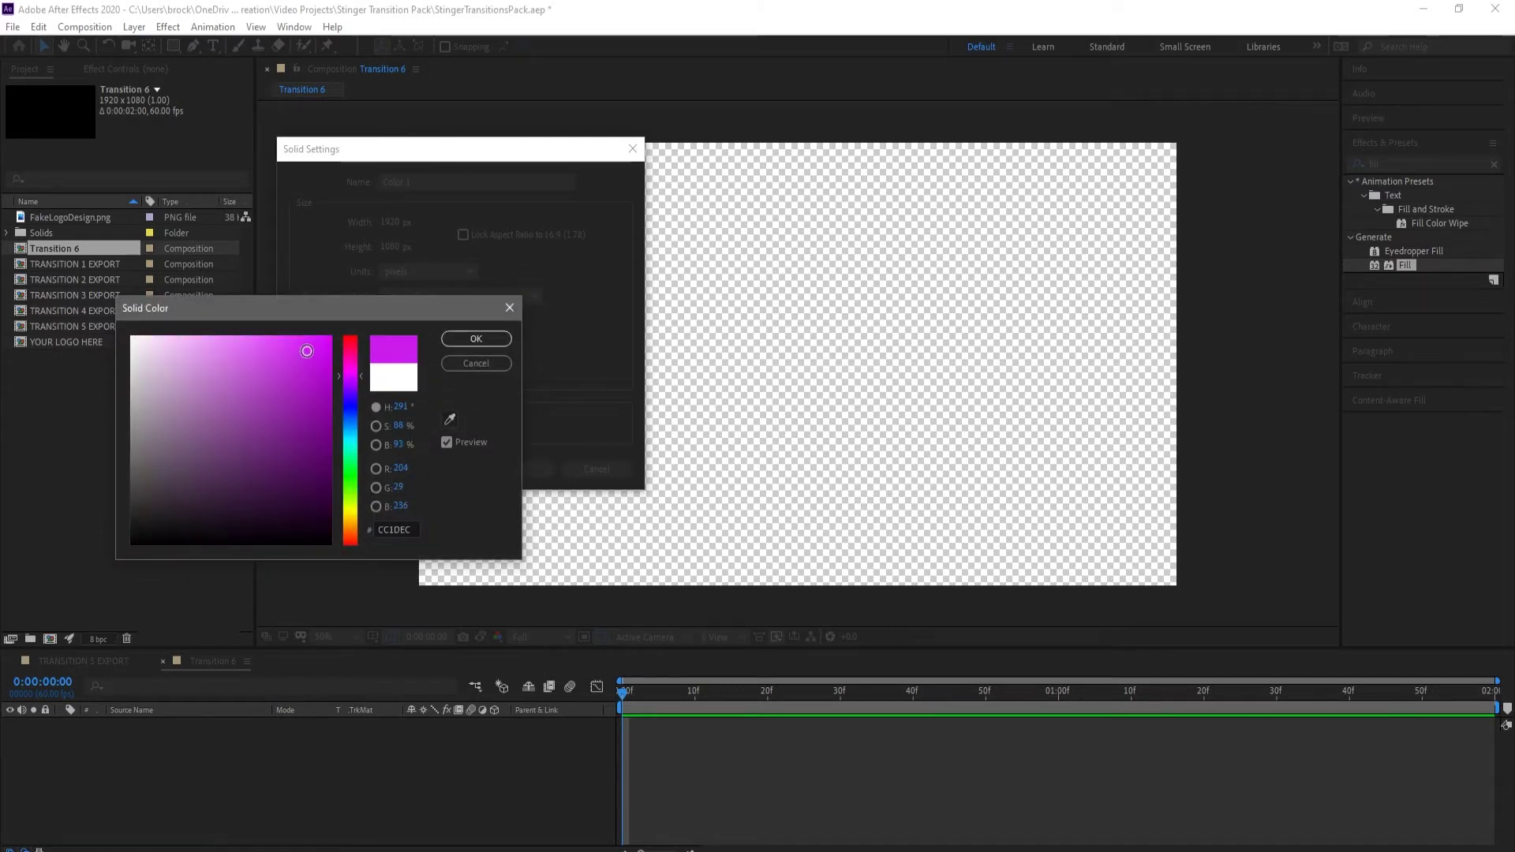
left_click(474, 339)
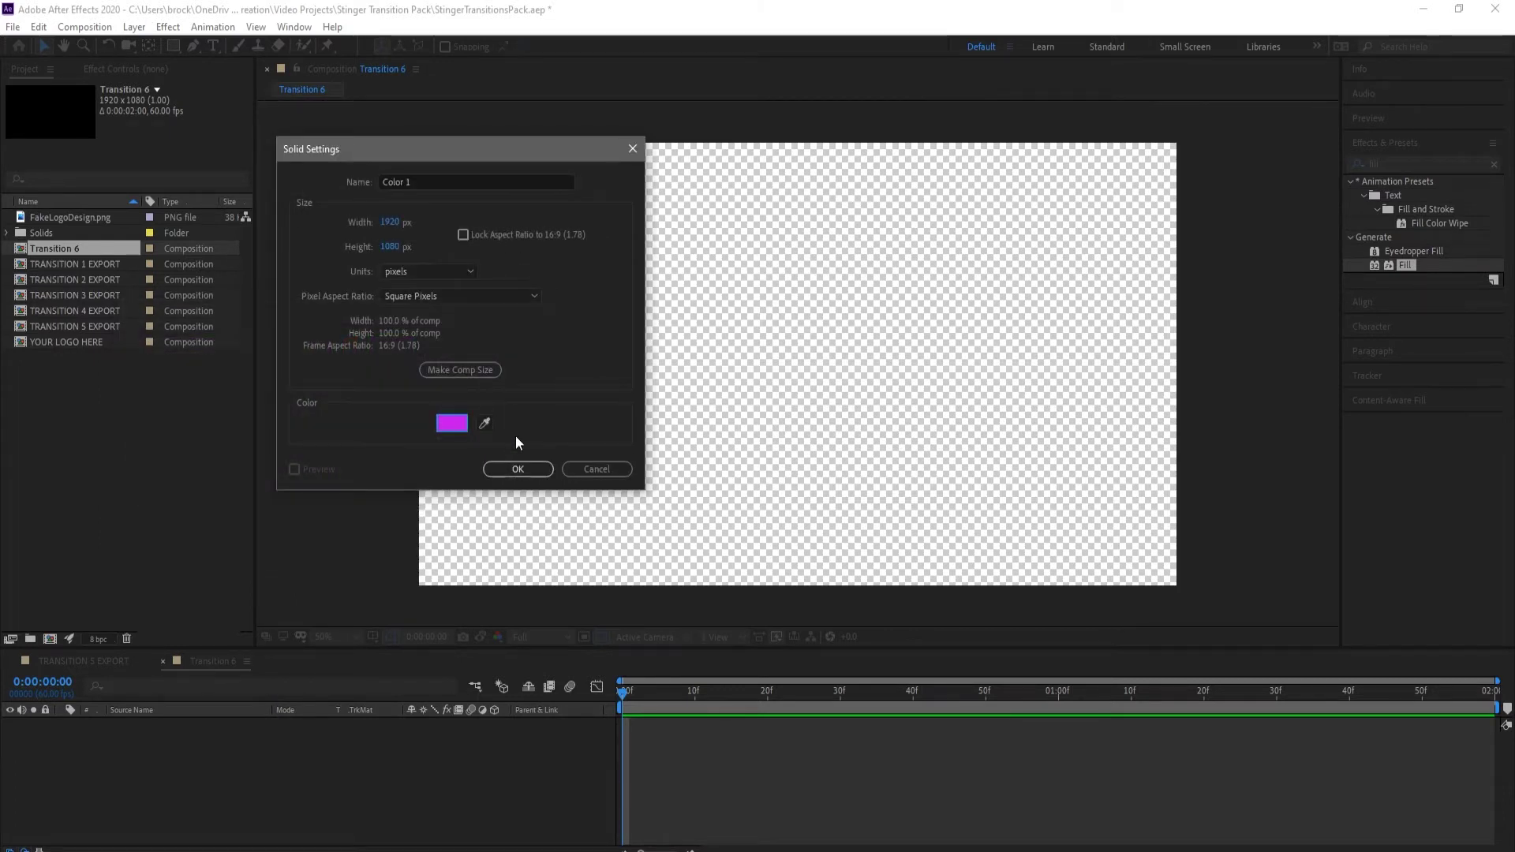
left_click(521, 465)
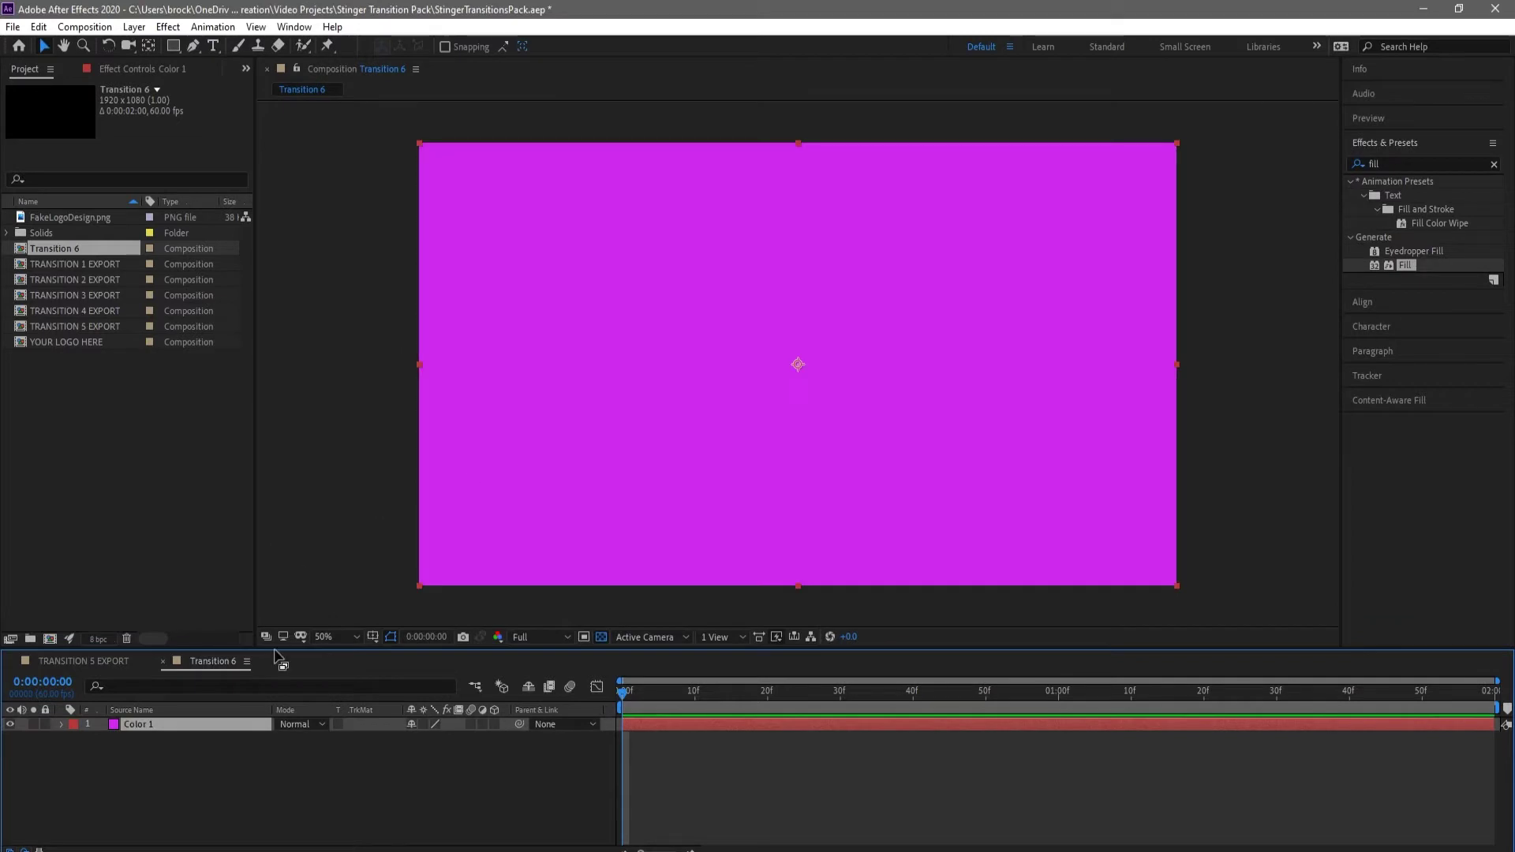
Add a second full-frame solid, 'Turquoise Solid 1', set to green via a pasted hex value.
left_click(134, 27)
mouse_move(154, 45)
left_click(405, 63)
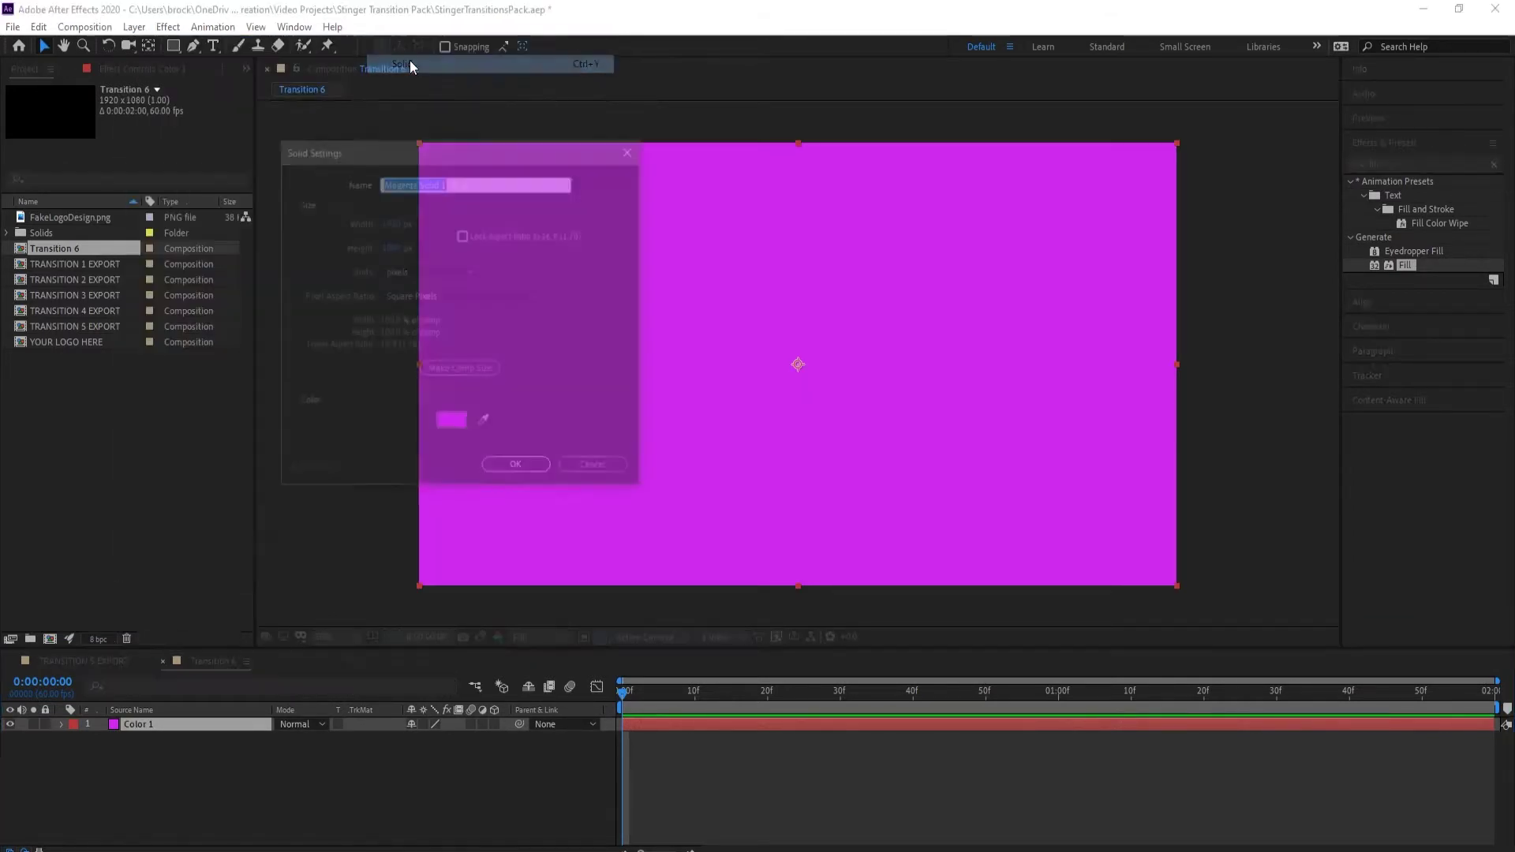
left_click(448, 423)
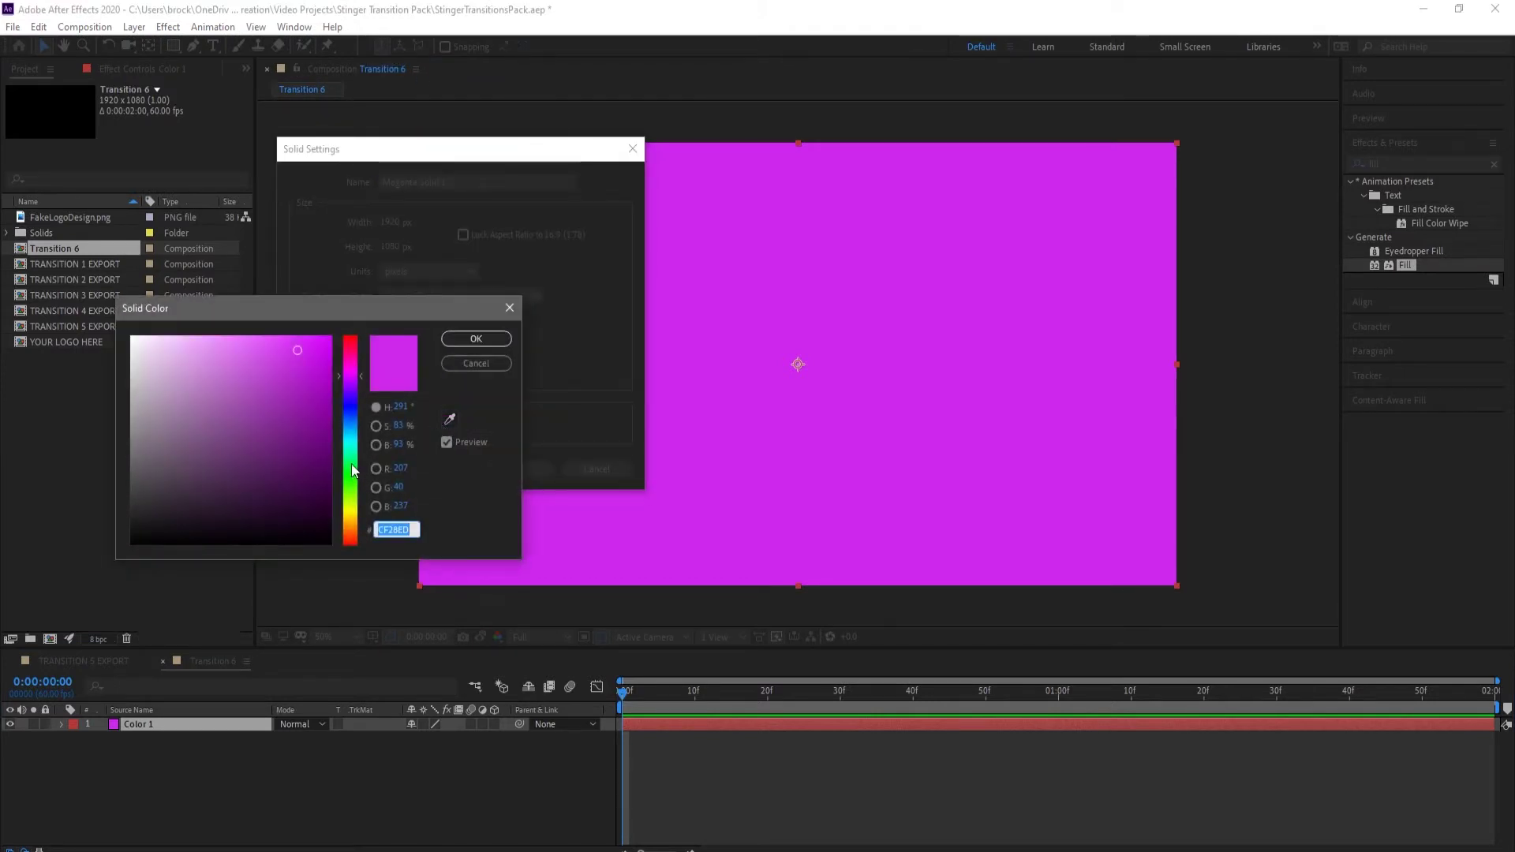
type("28ED69")
key("Tab")
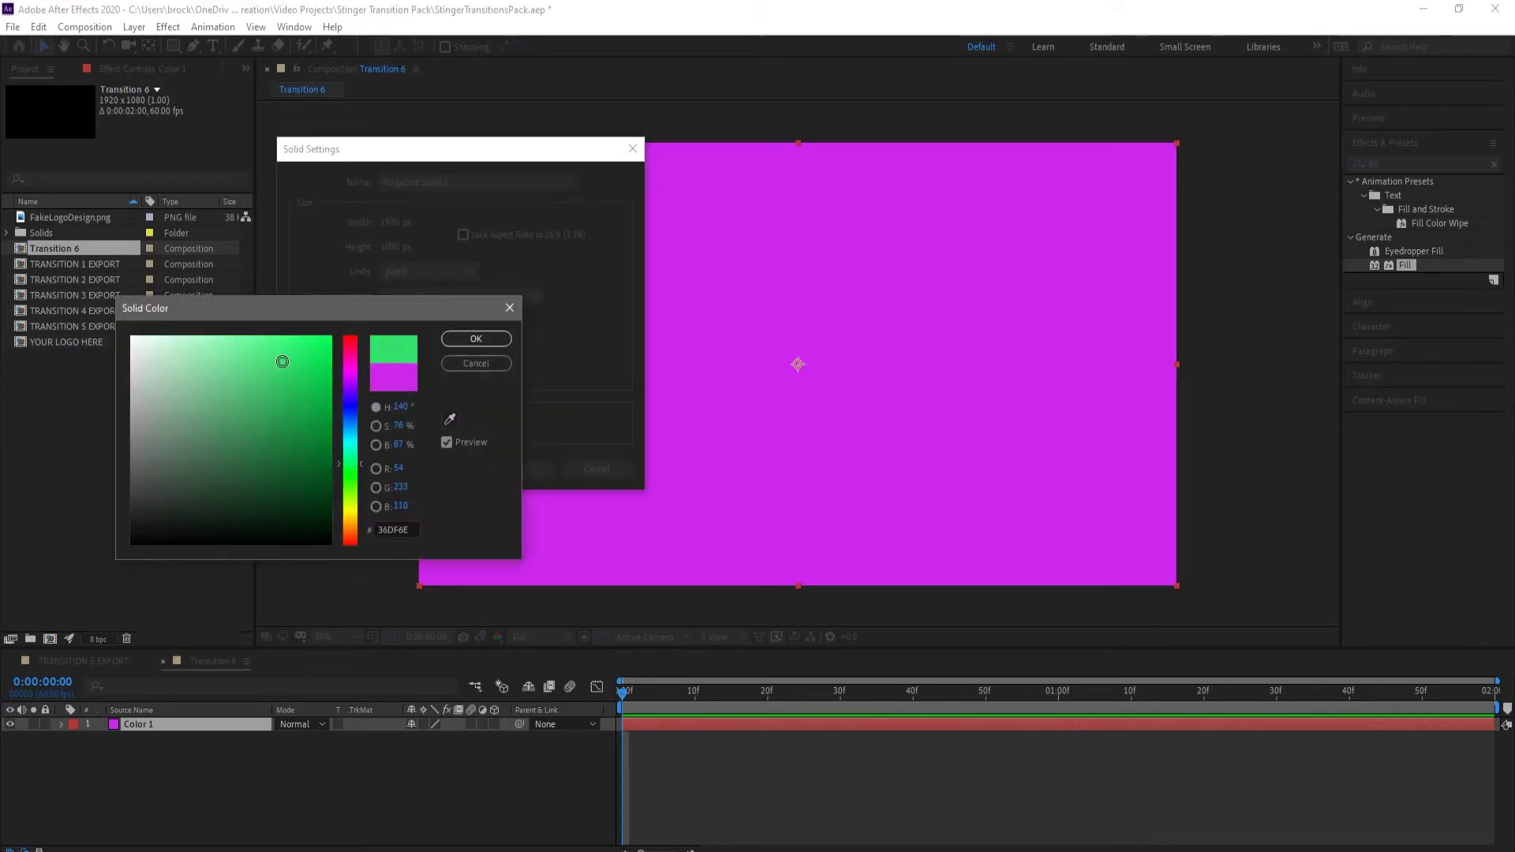
left_click(476, 338)
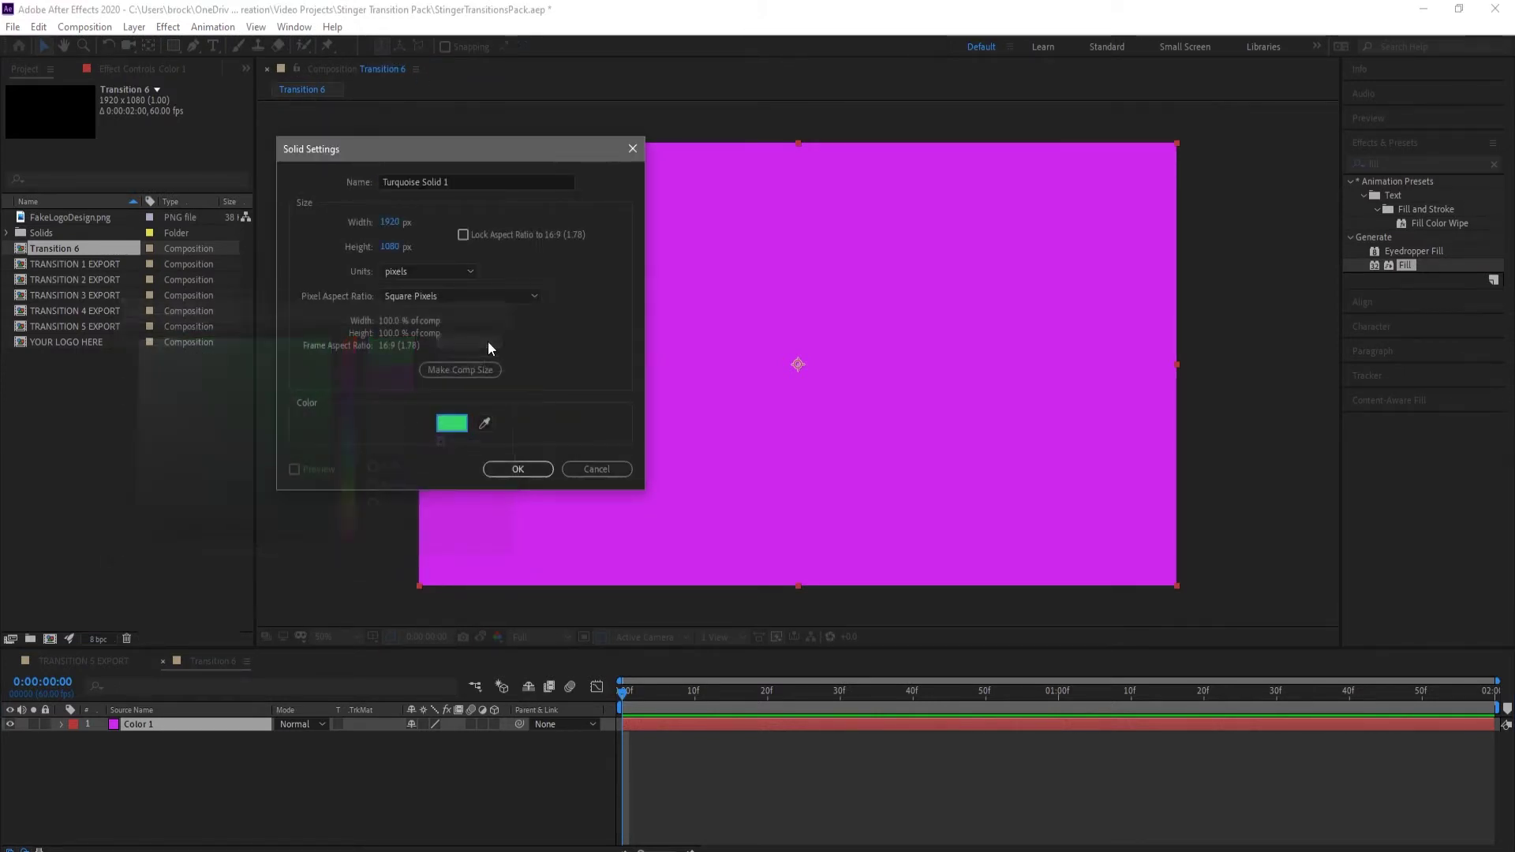
left_click(512, 470)
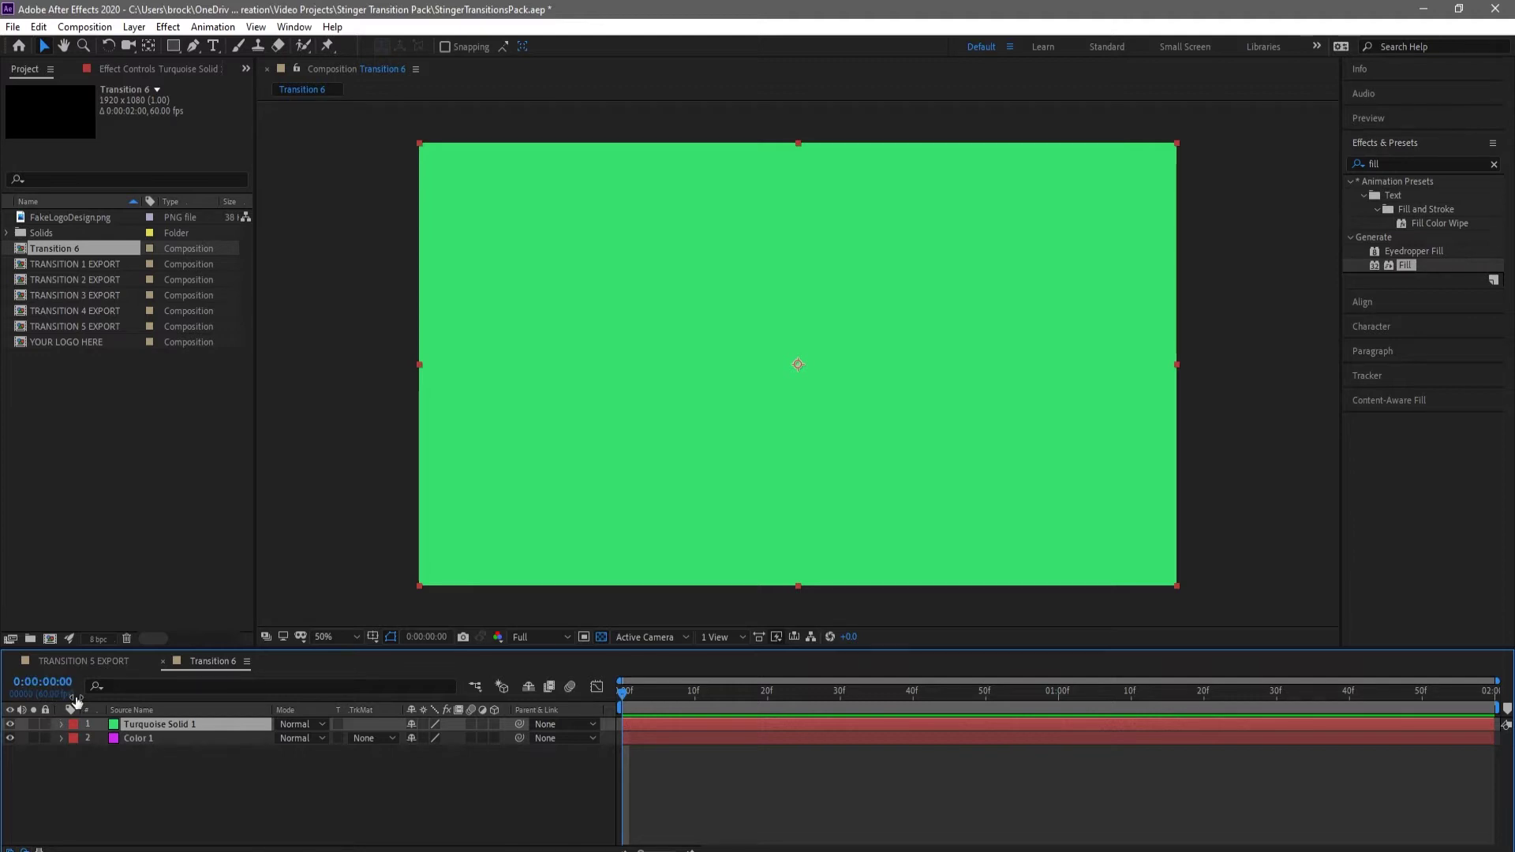
Hide Turquoise Solid 1 and start a Position keyframe on Color 1 at 0:00.
left_click(9, 724)
left_click(192, 737)
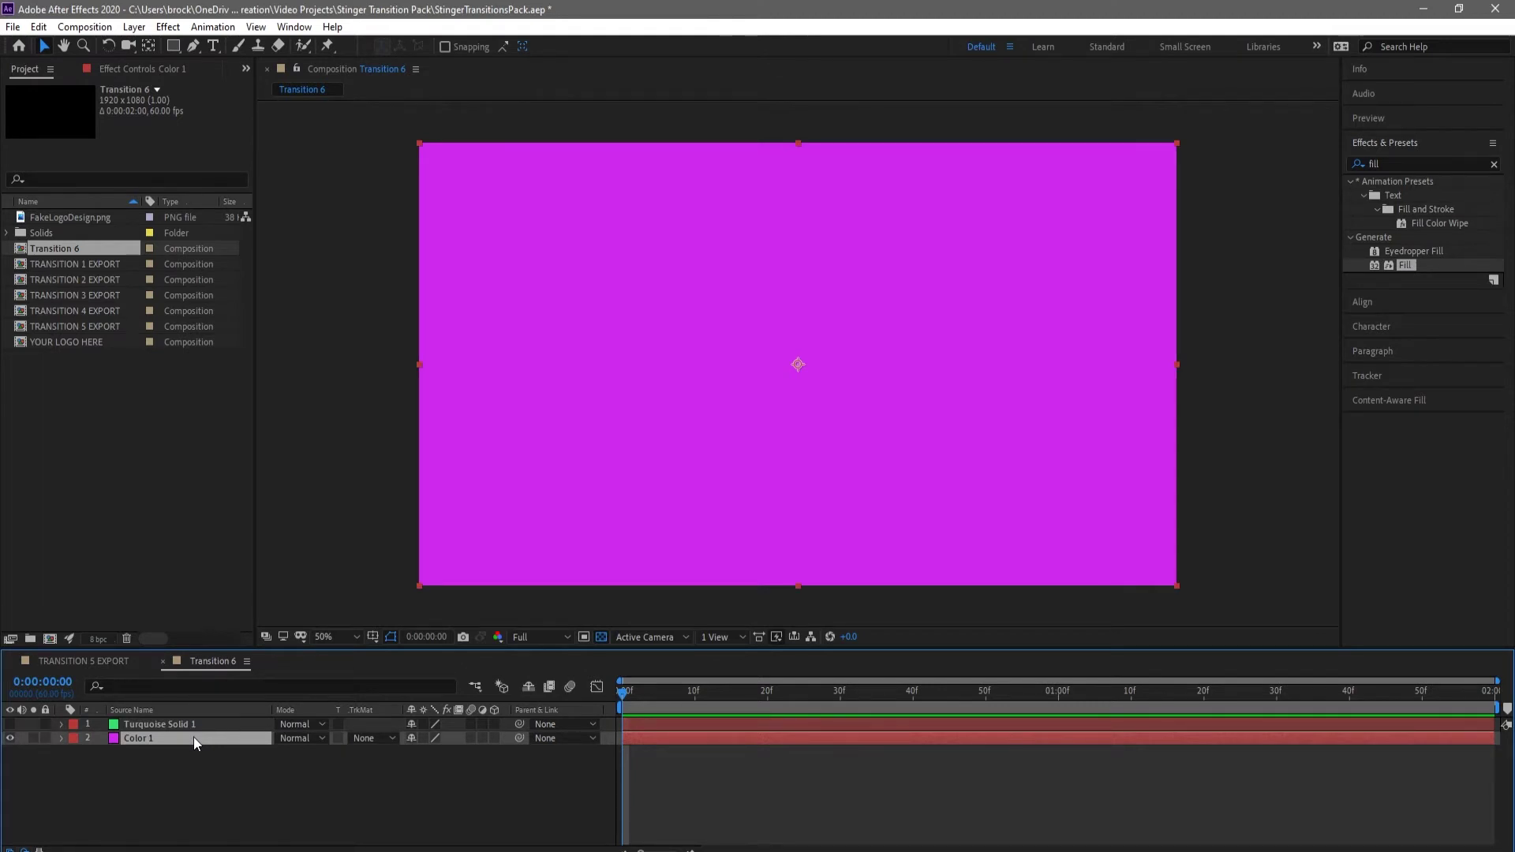
key("p")
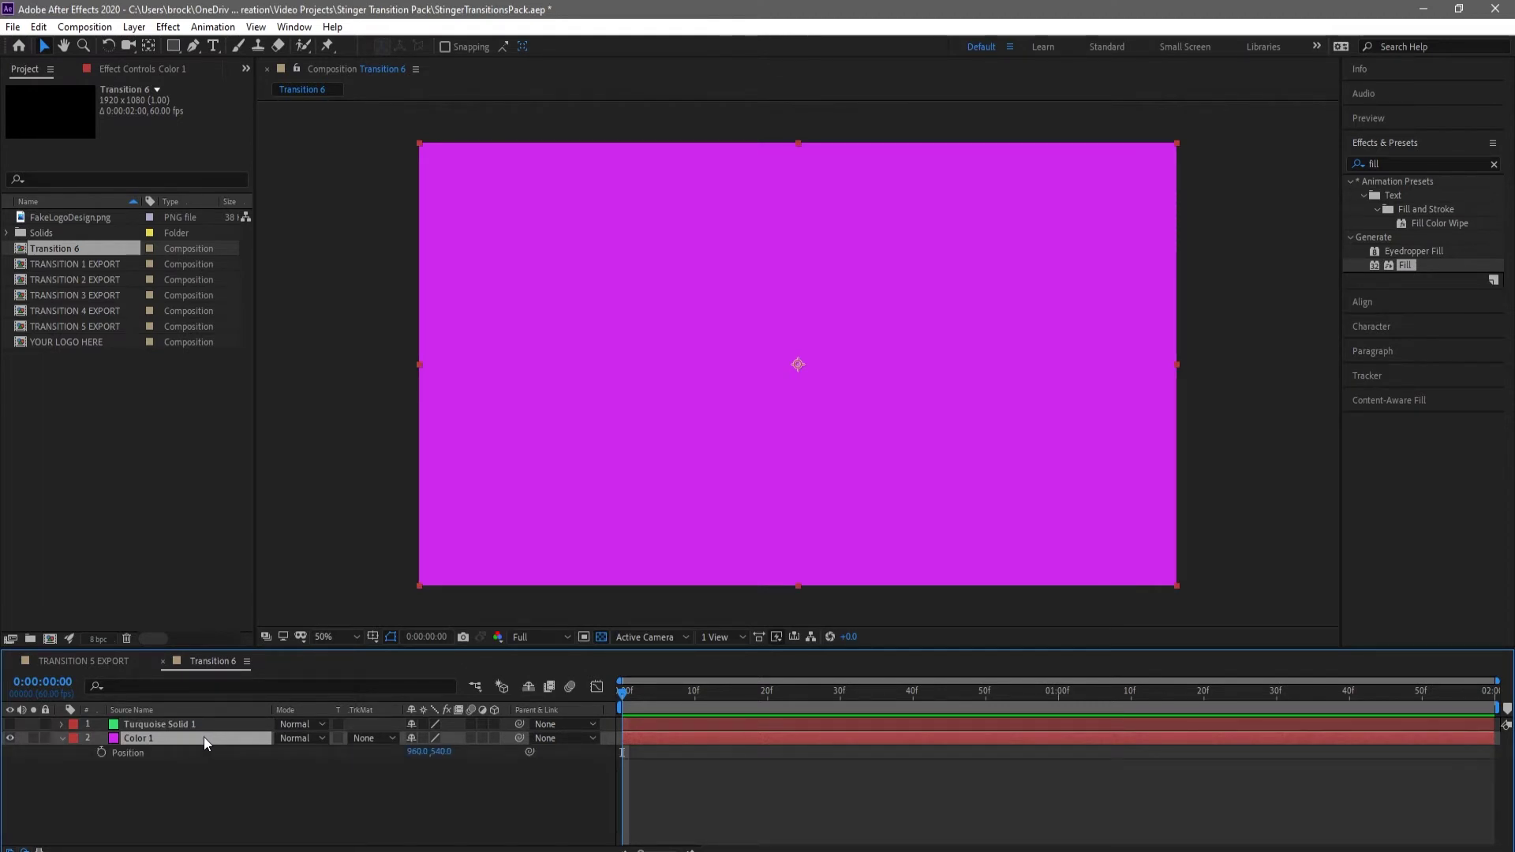
left_click(102, 751)
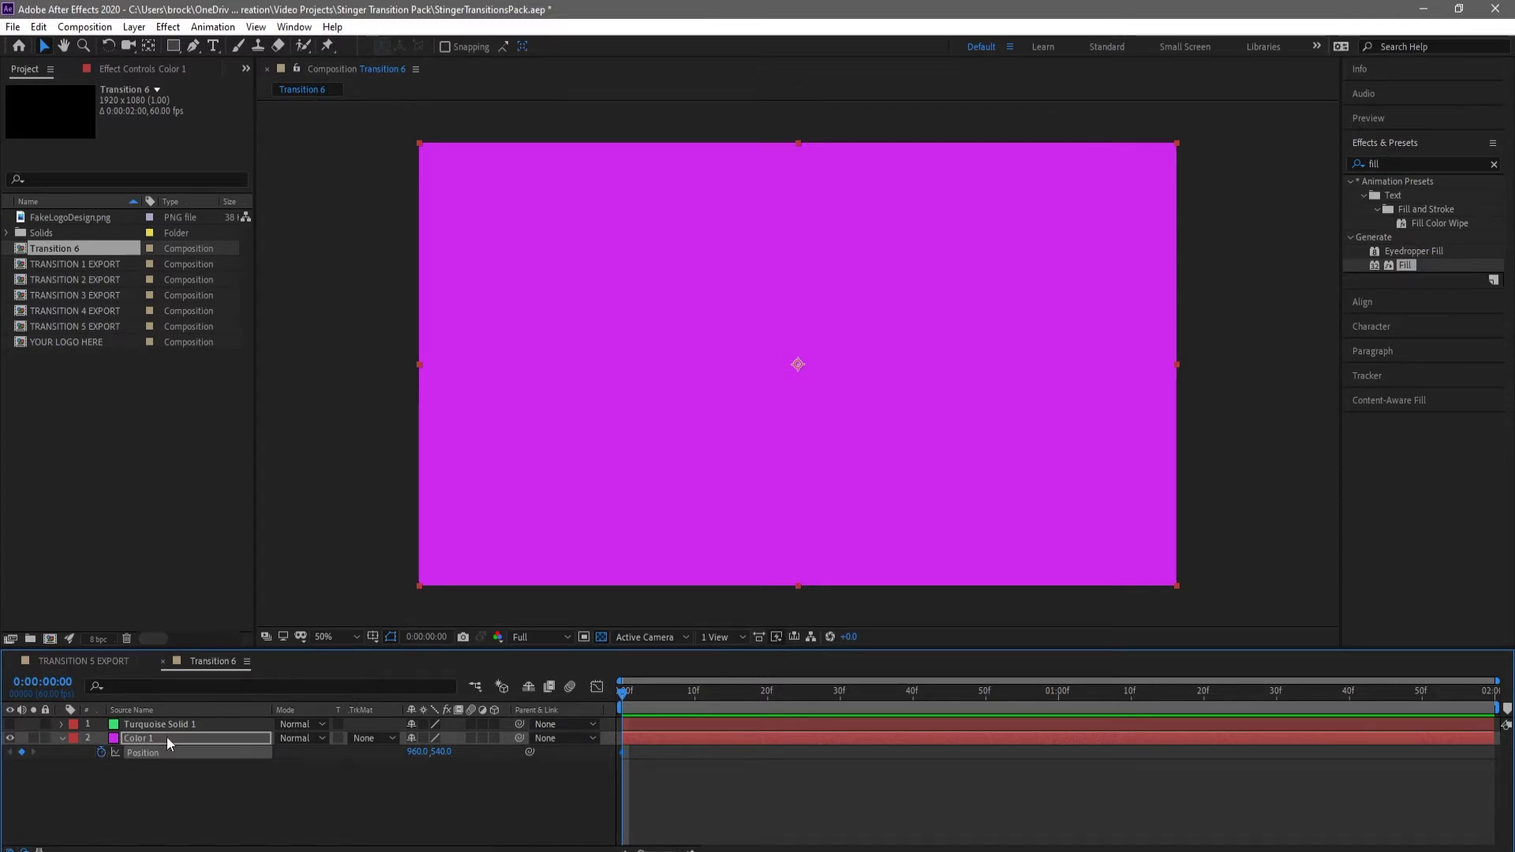
Move Color 1 just above the frame to Position 960, -541.5.
scroll(773, 378, "down", 2)
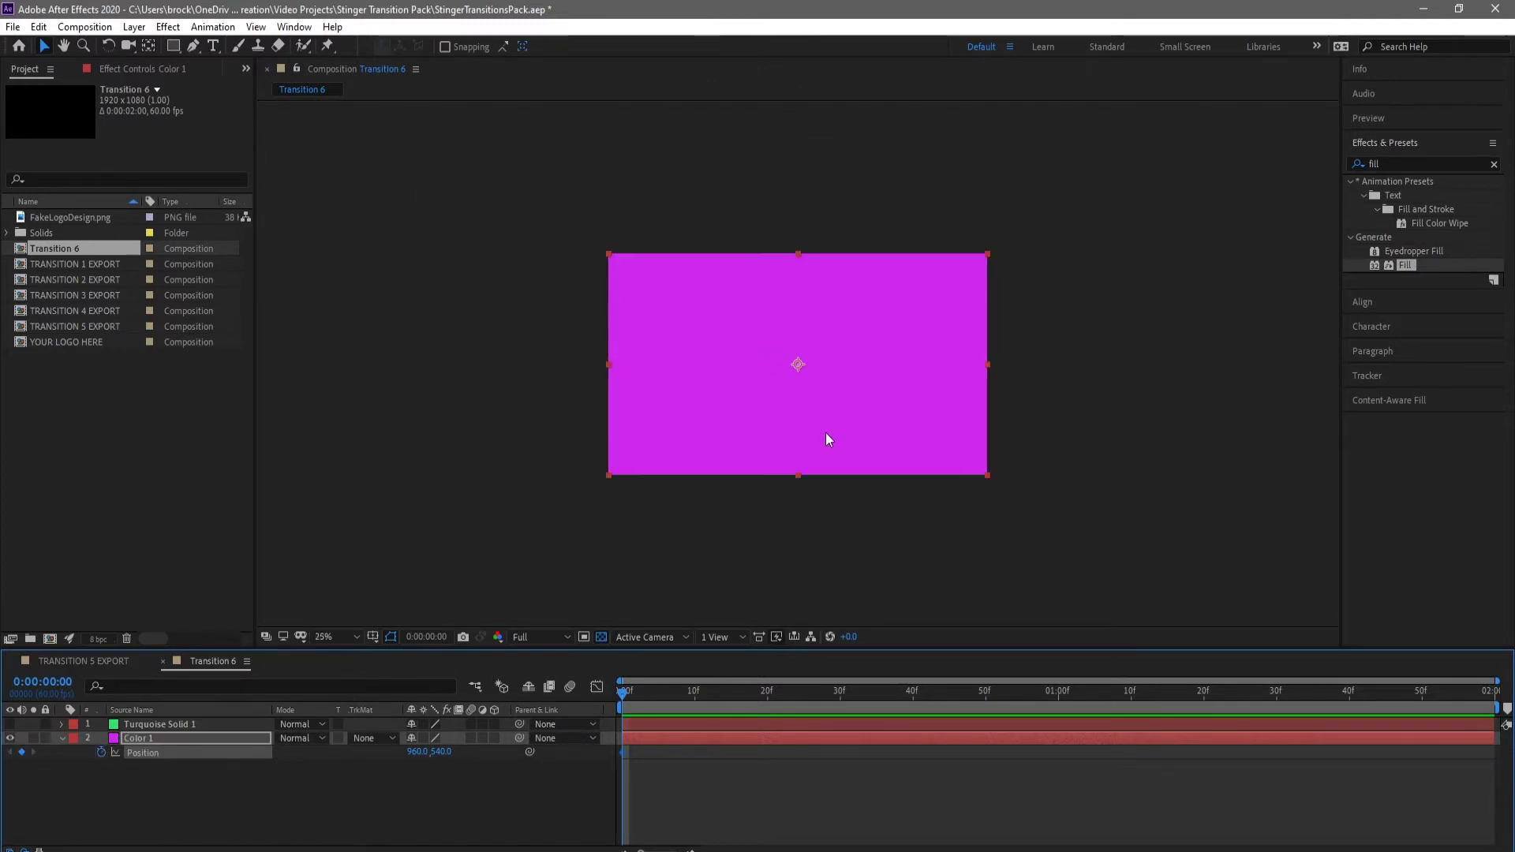
left_click(813, 427)
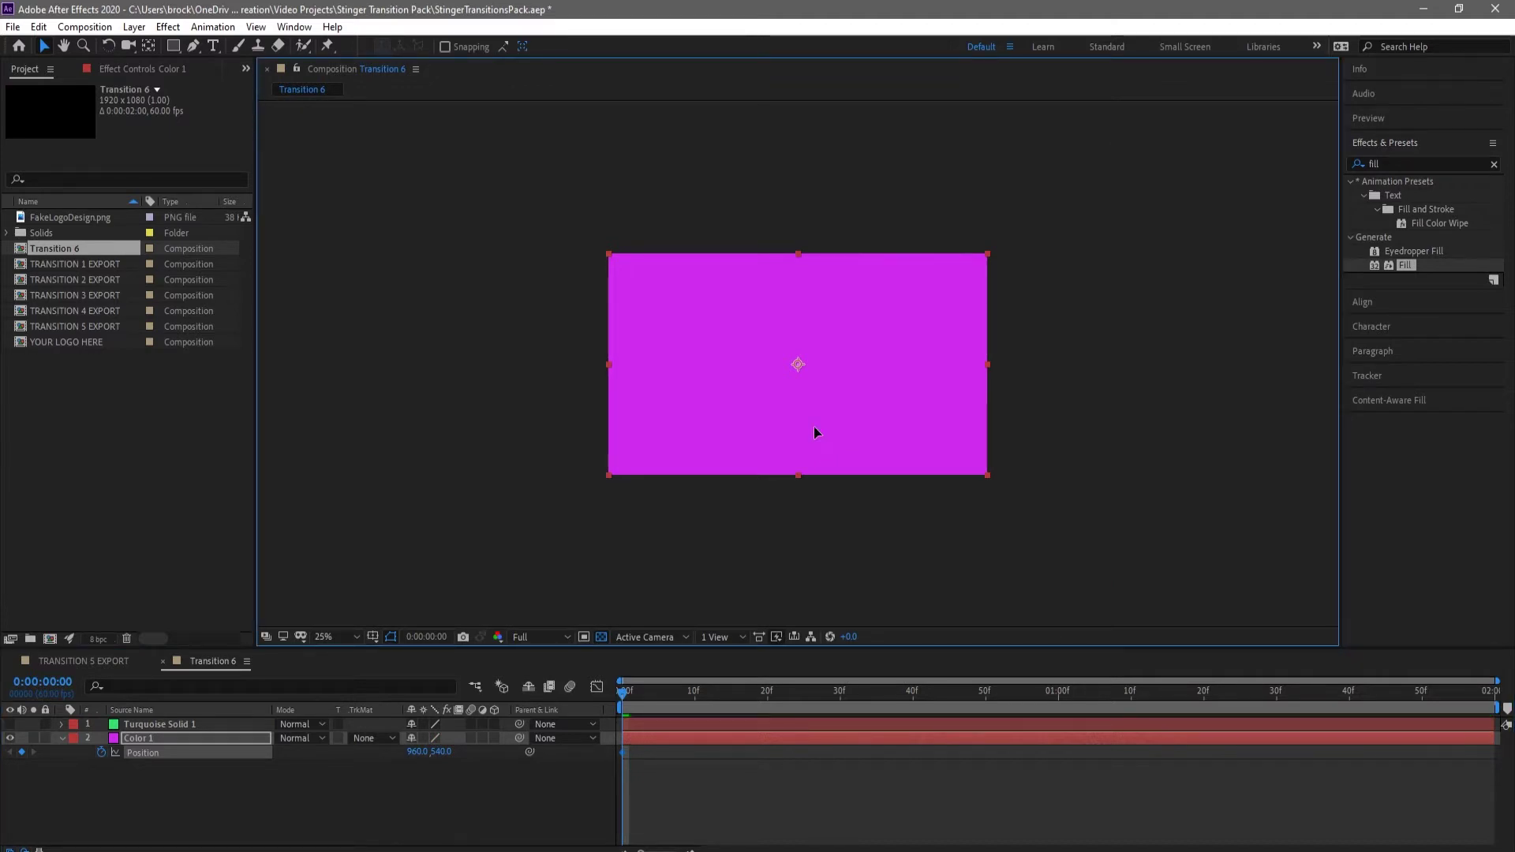
left_click_drag(813, 426, 764, 494)
key("period")
key("period")
key("period")
key("period")
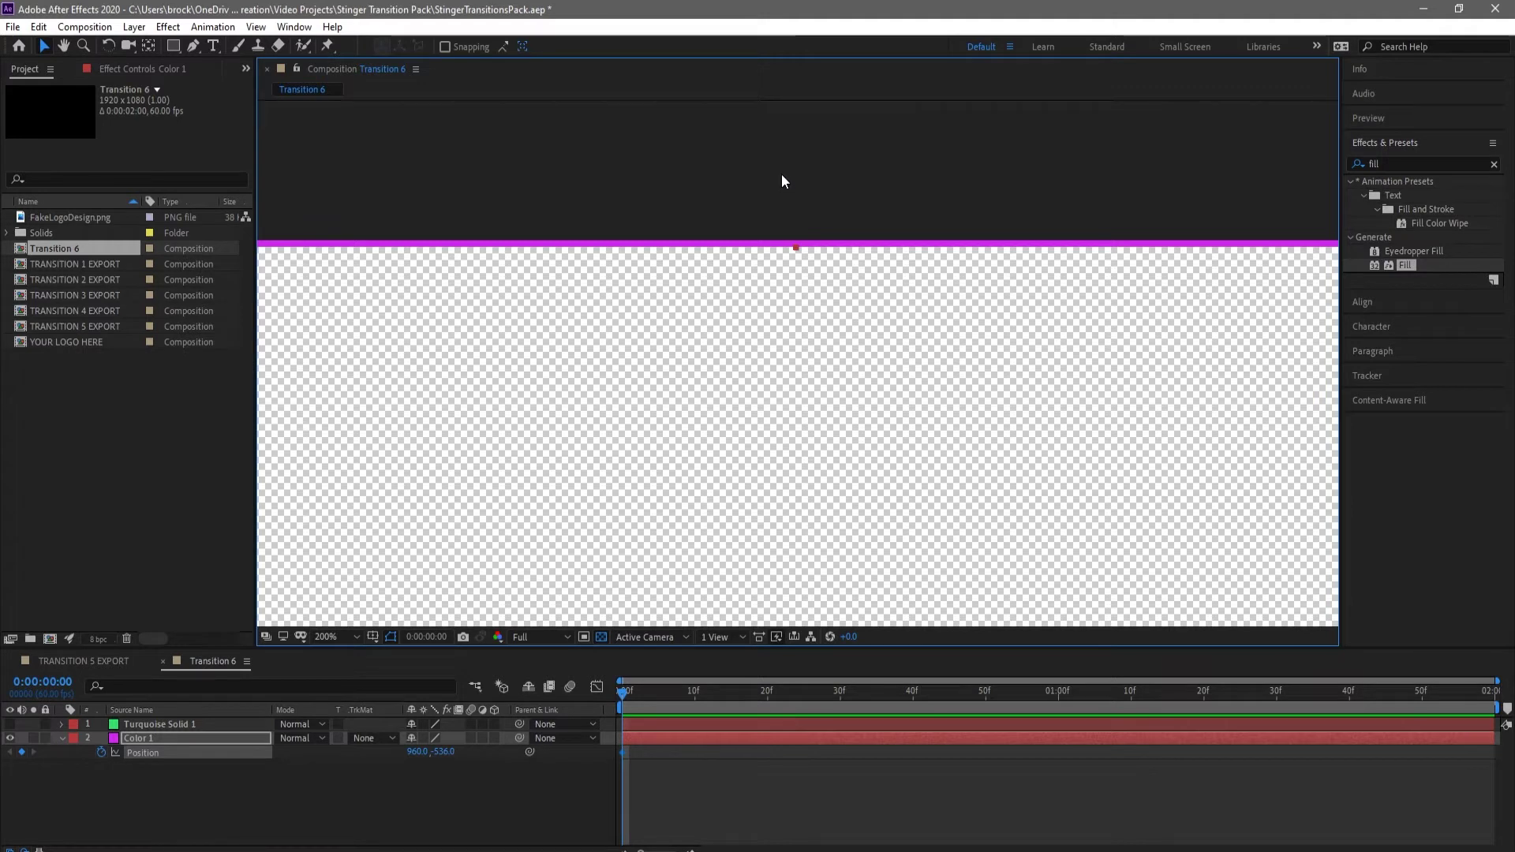
key("Up")
key("Up")
key("Up")
key("Up")
key("Up")
key("Up")
key("Up")
key("Up")
key("Up")
key("Up")
key("Up")
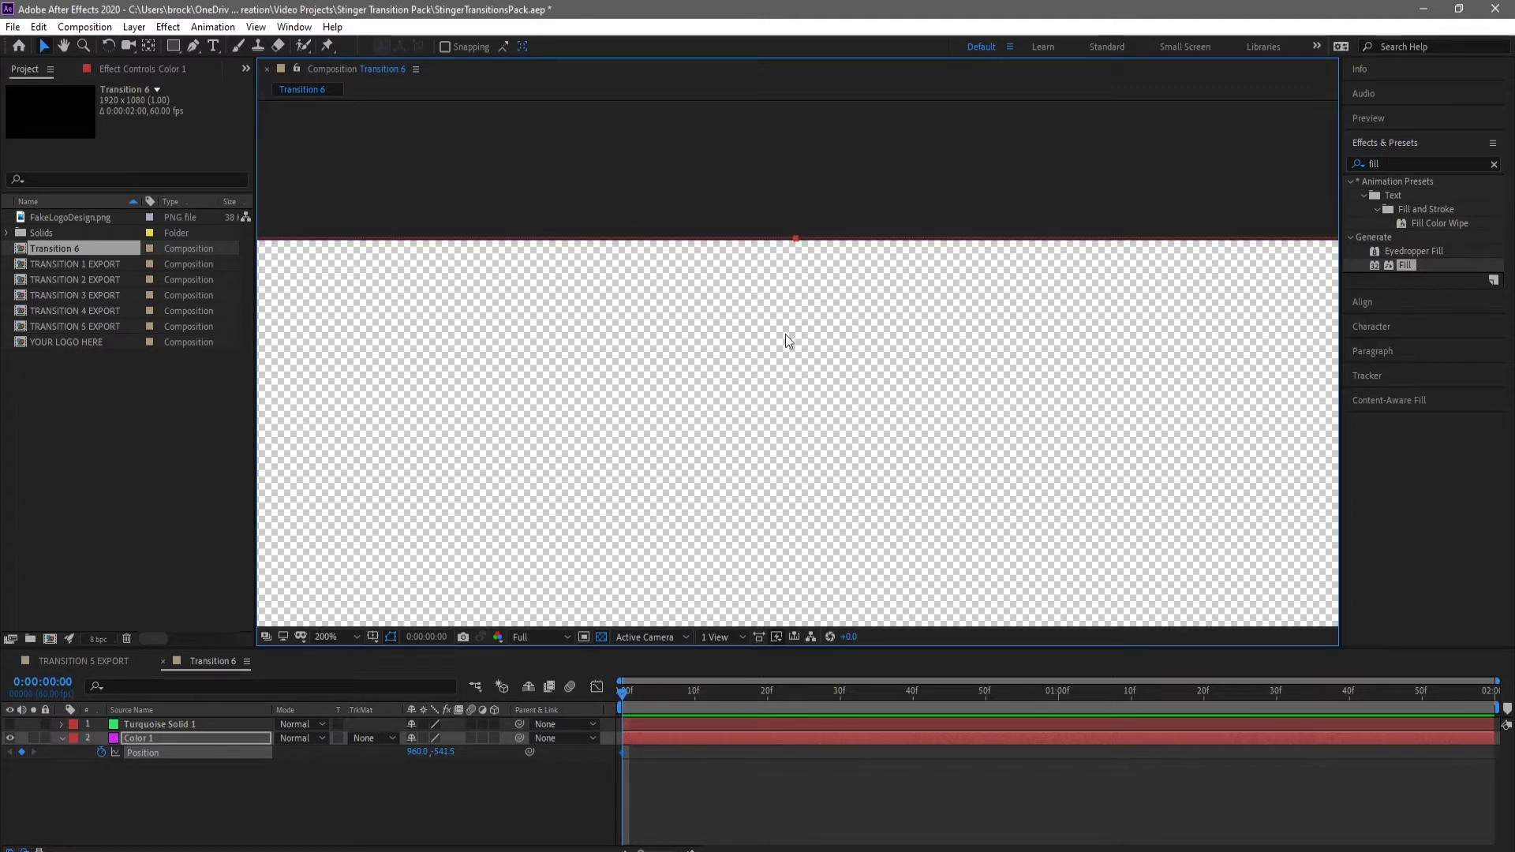
scroll(784, 333, "down", 6)
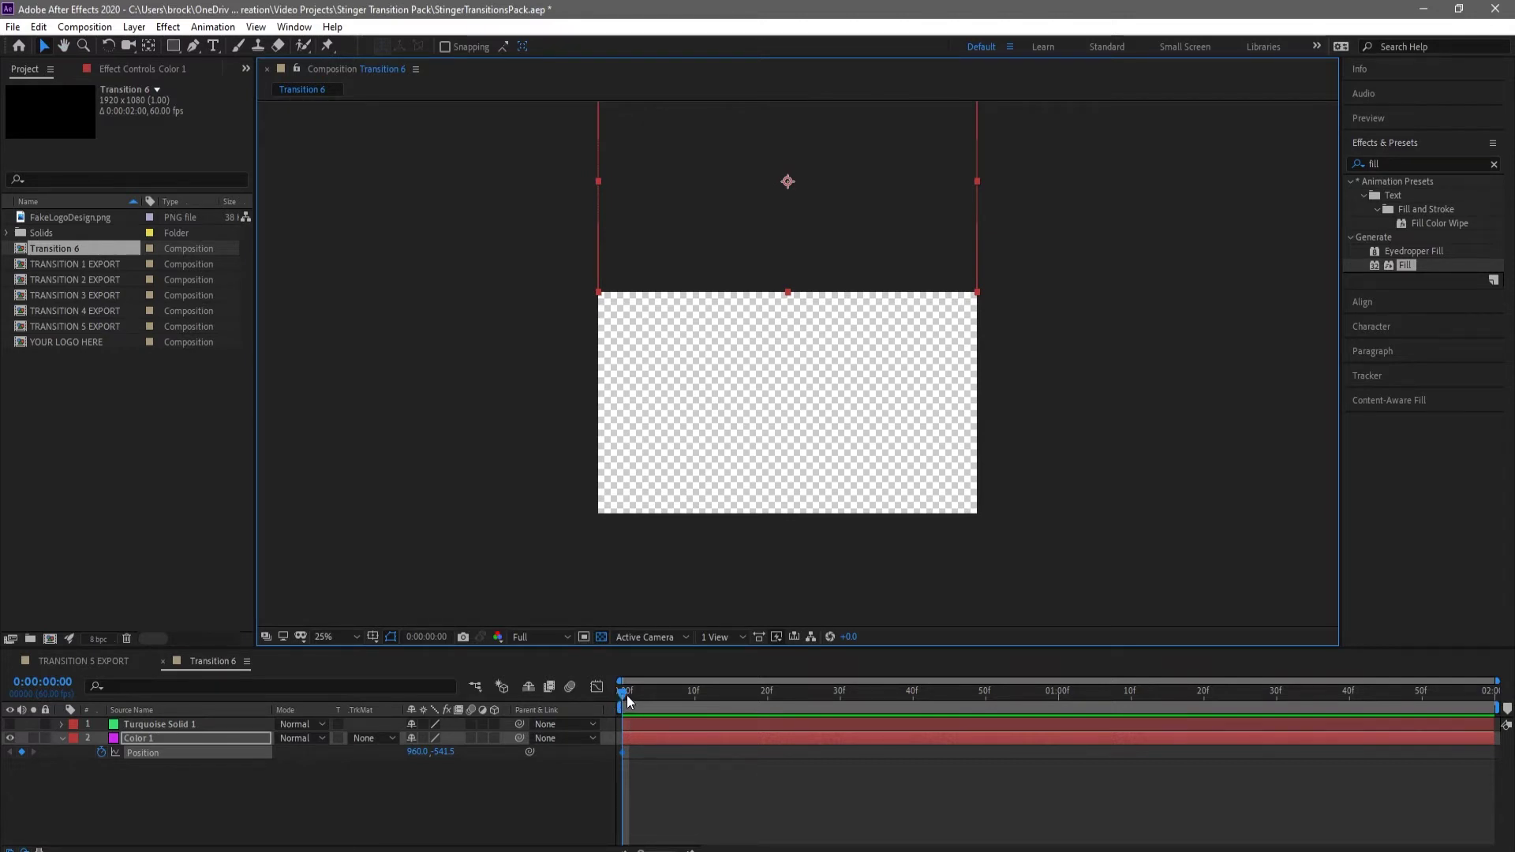
At 20 frames, add a Color 1 Position keyframe and drag the magenta solid partway down.
left_click_drag(624, 695, 766, 700)
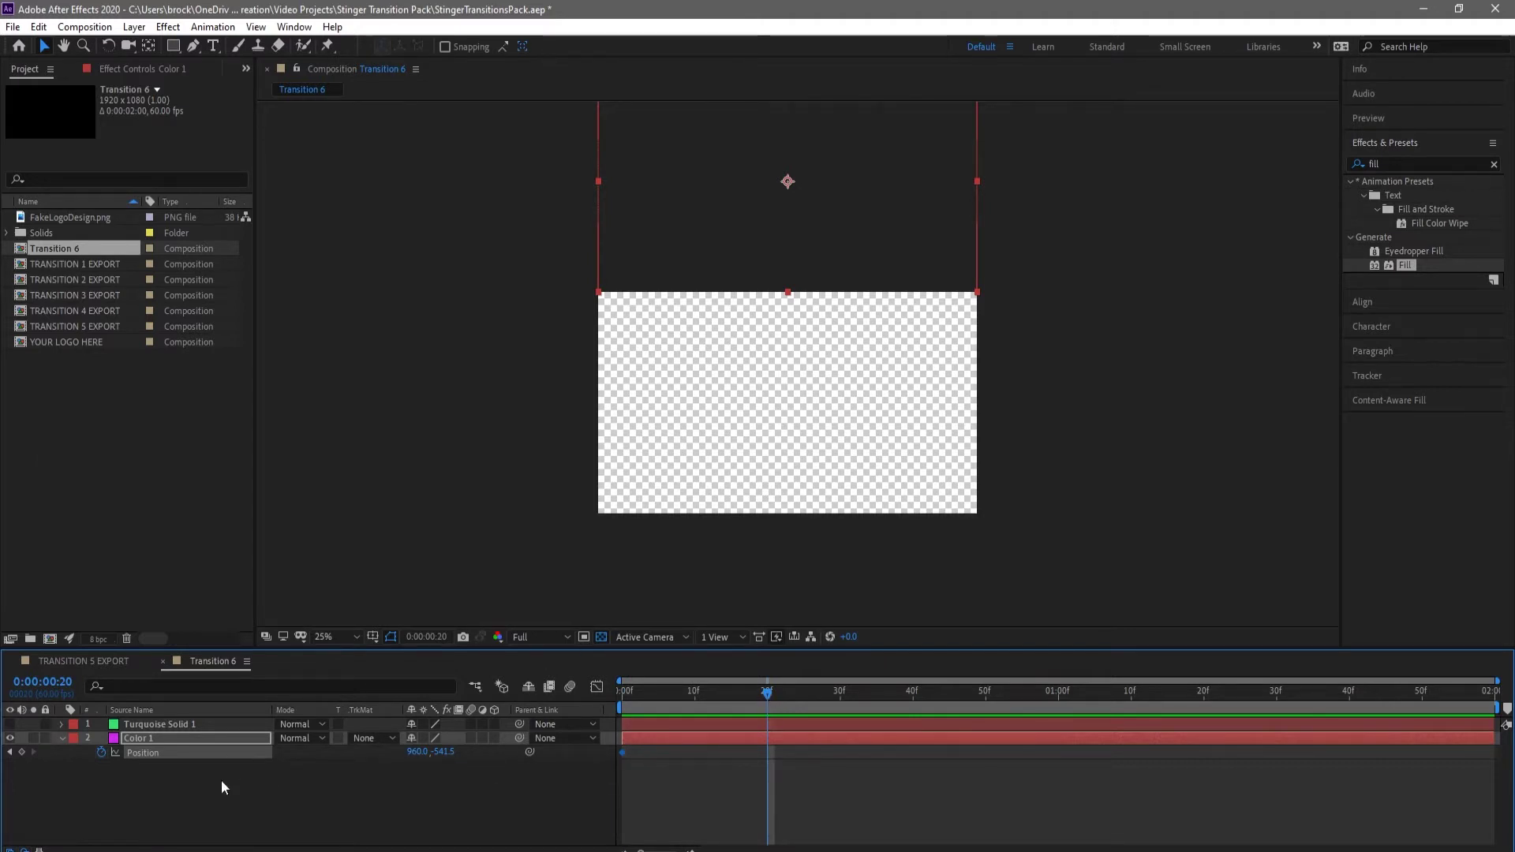
left_click(22, 752)
left_click(856, 257)
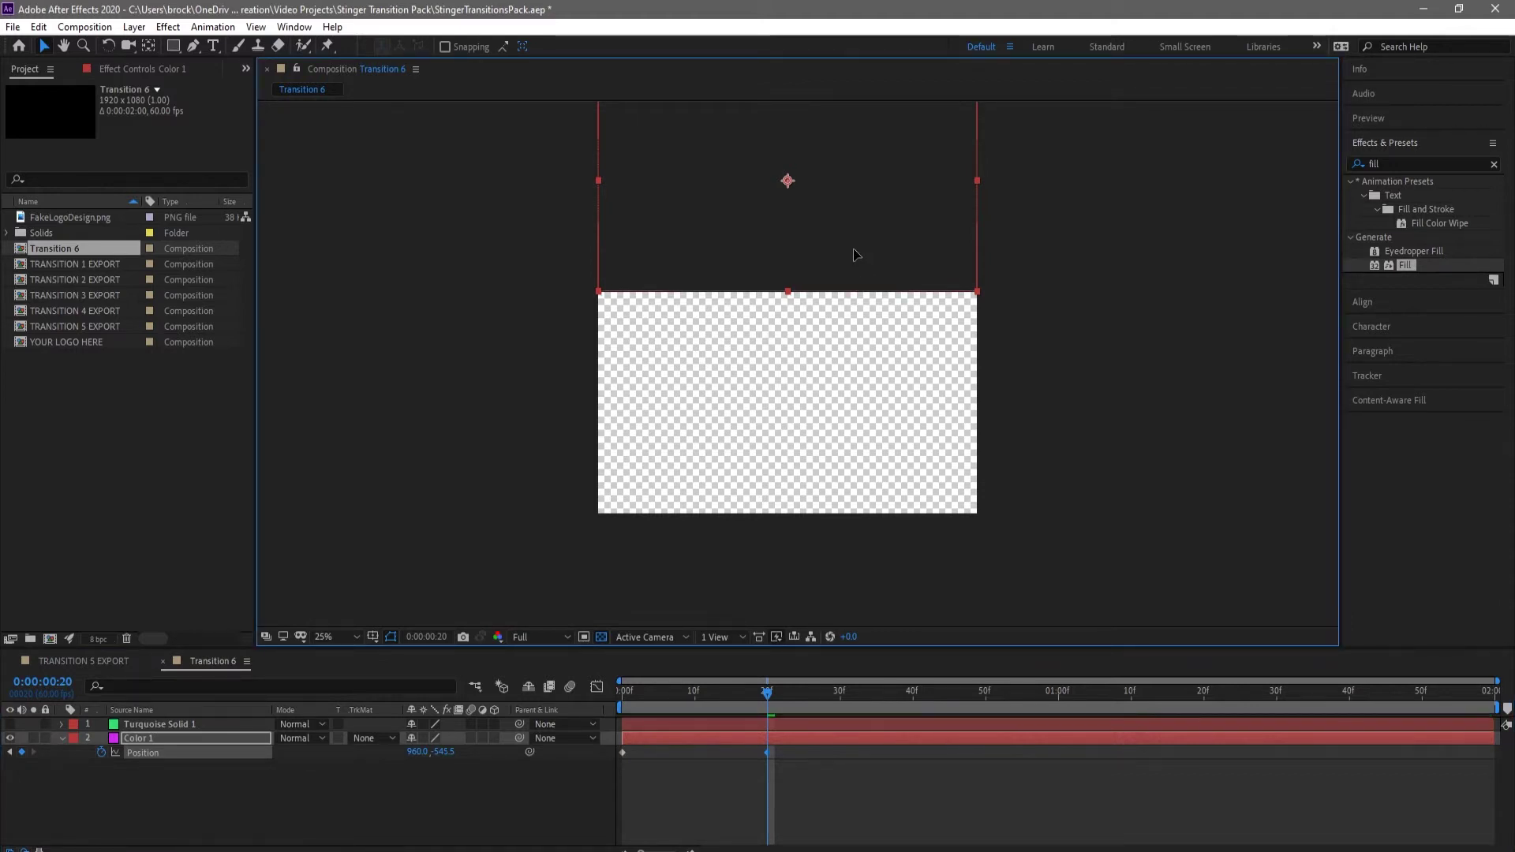
left_click_drag(854, 255, 864, 375)
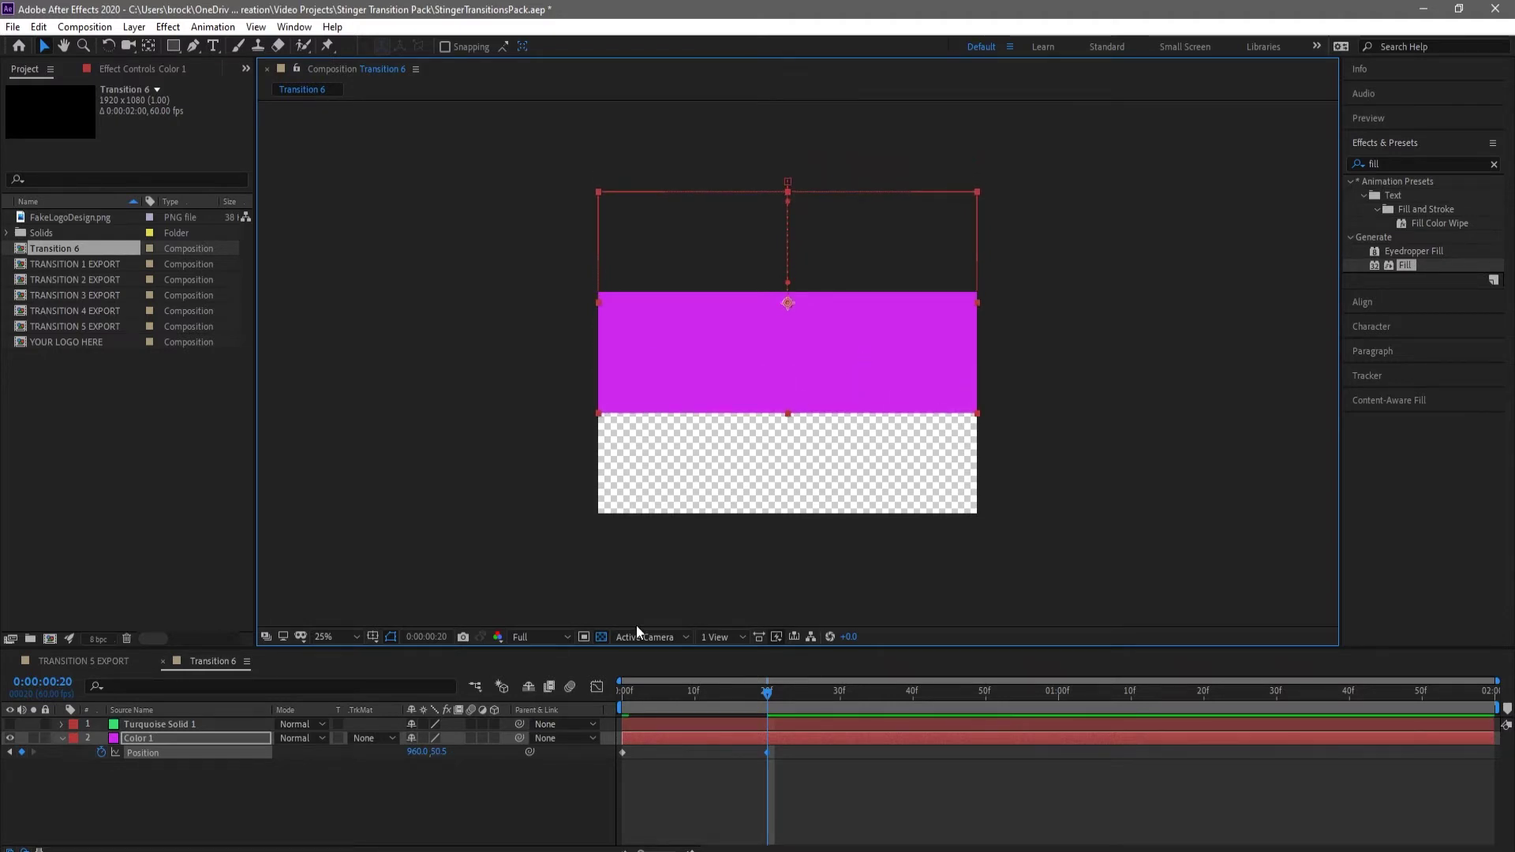
Show the proportional grid overlay and zoom the composition view in.
left_click(371, 637)
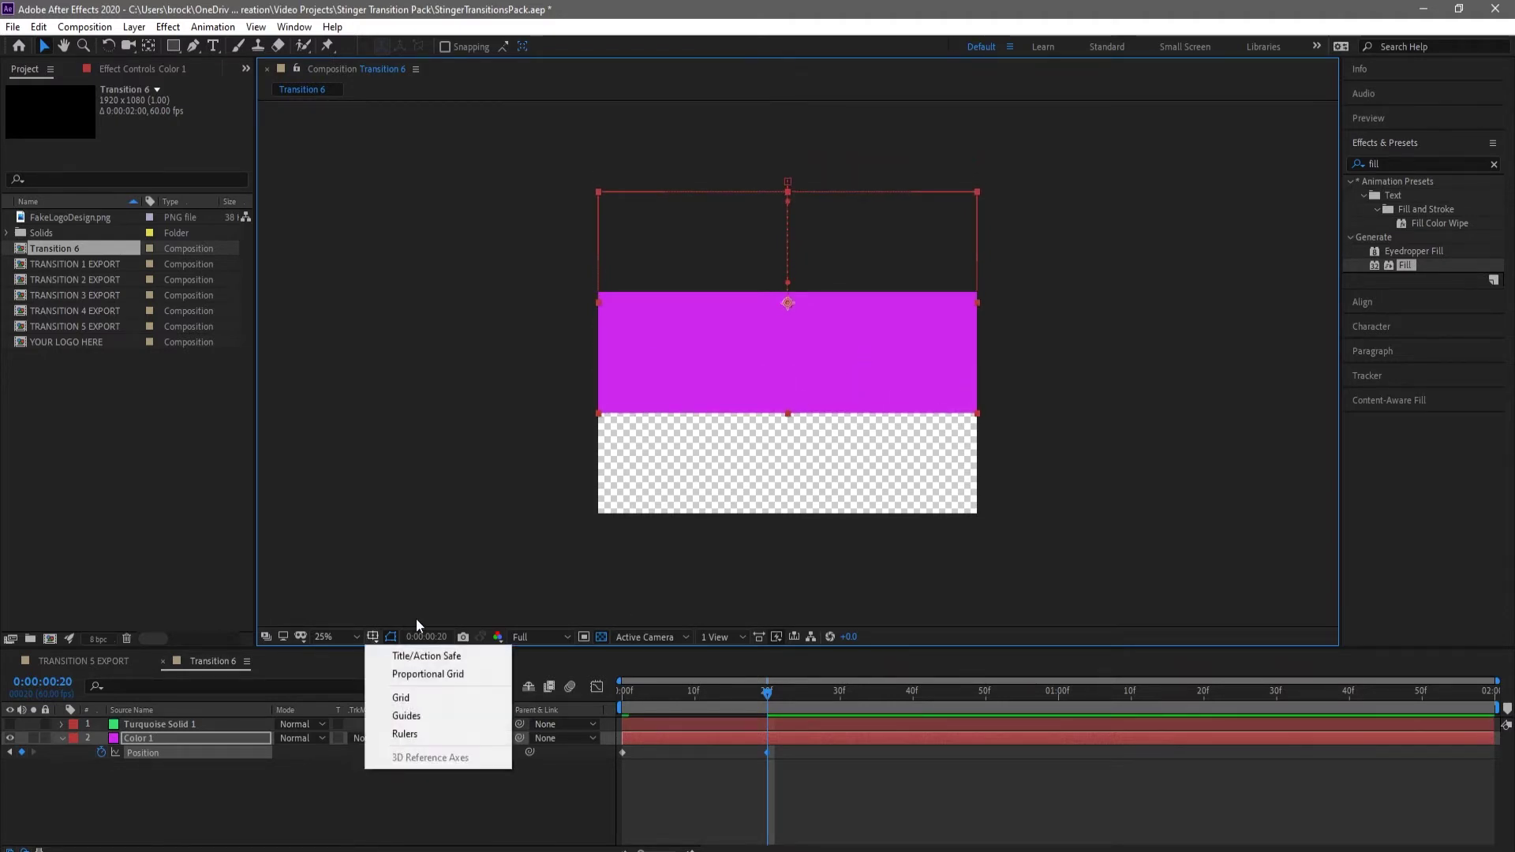
left_click(405, 676)
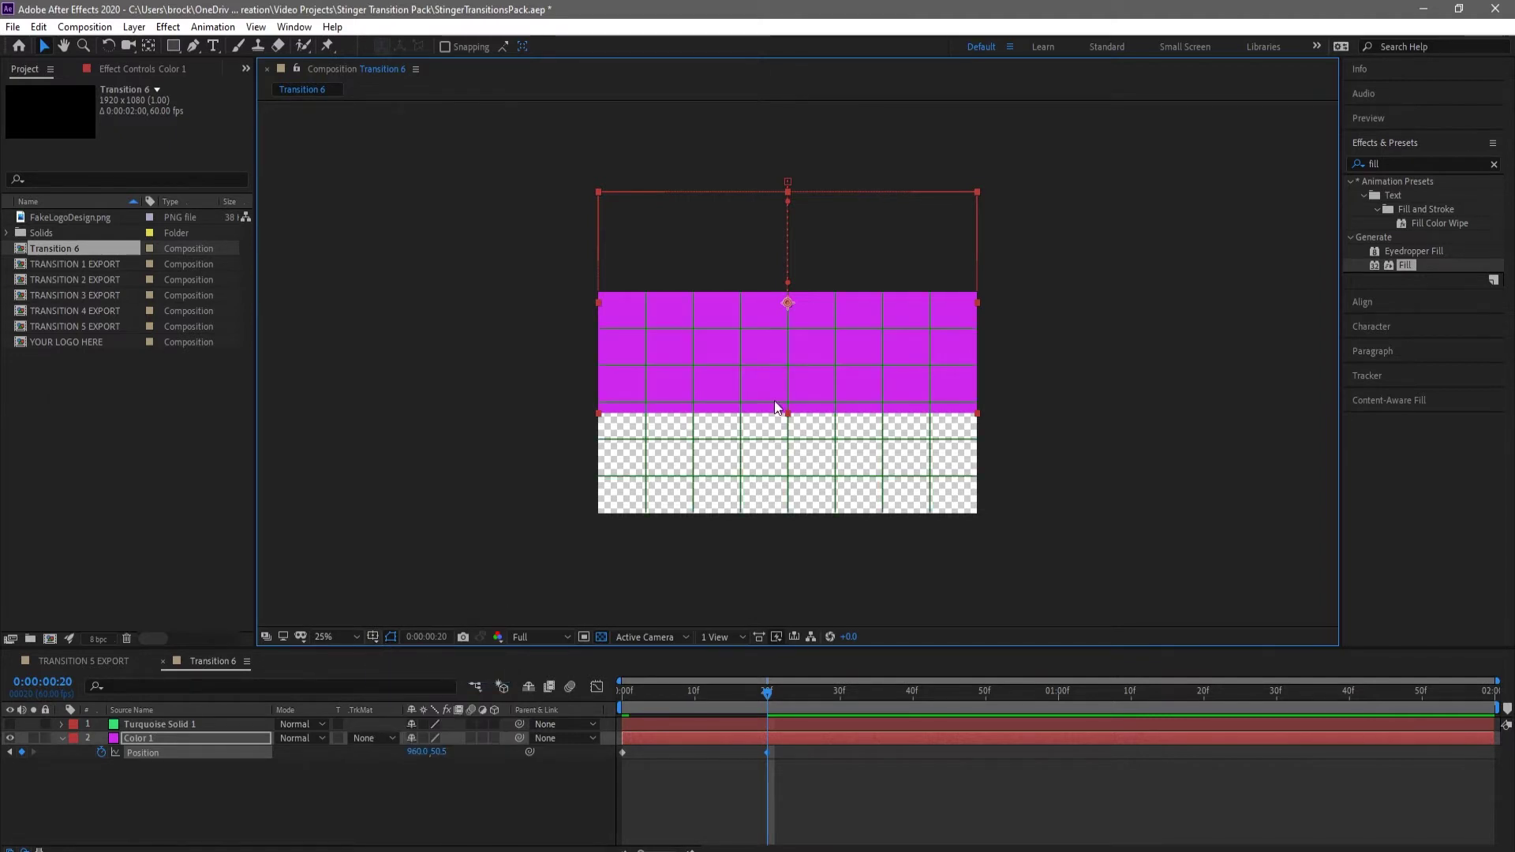
key("period")
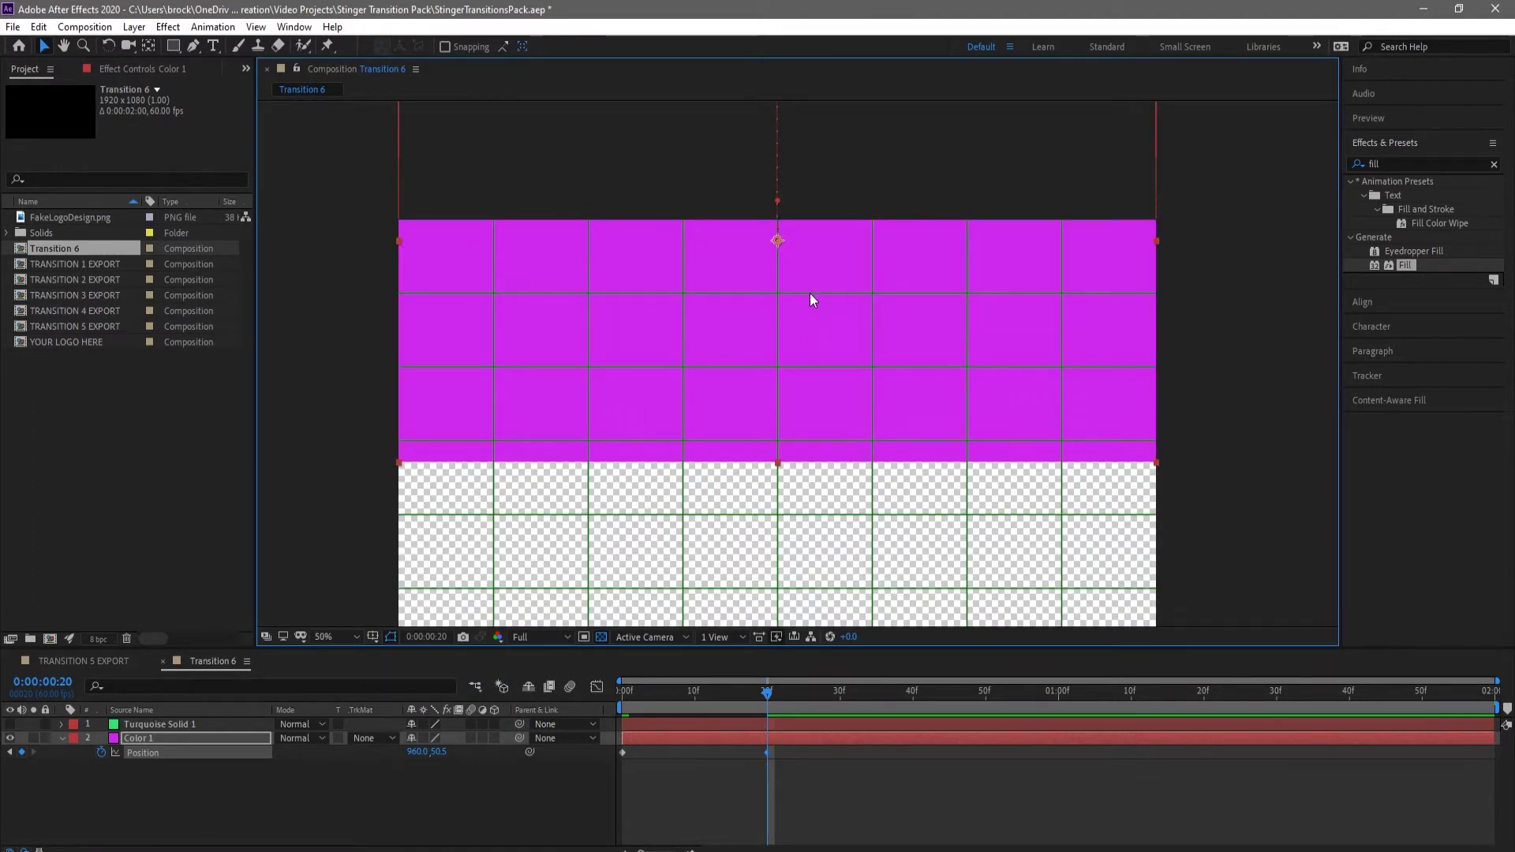
key("comma")
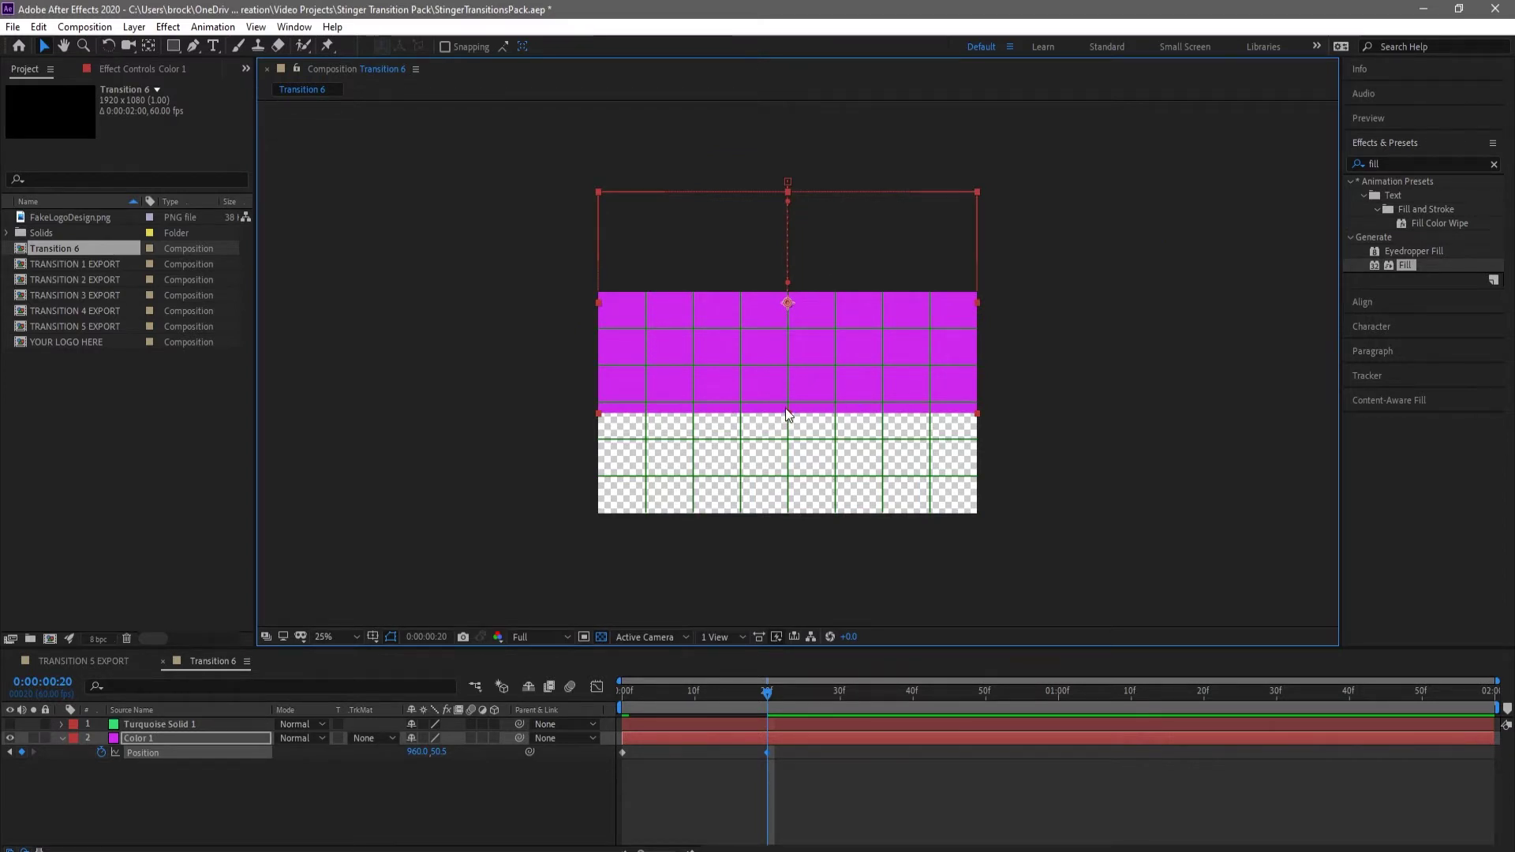
key("period")
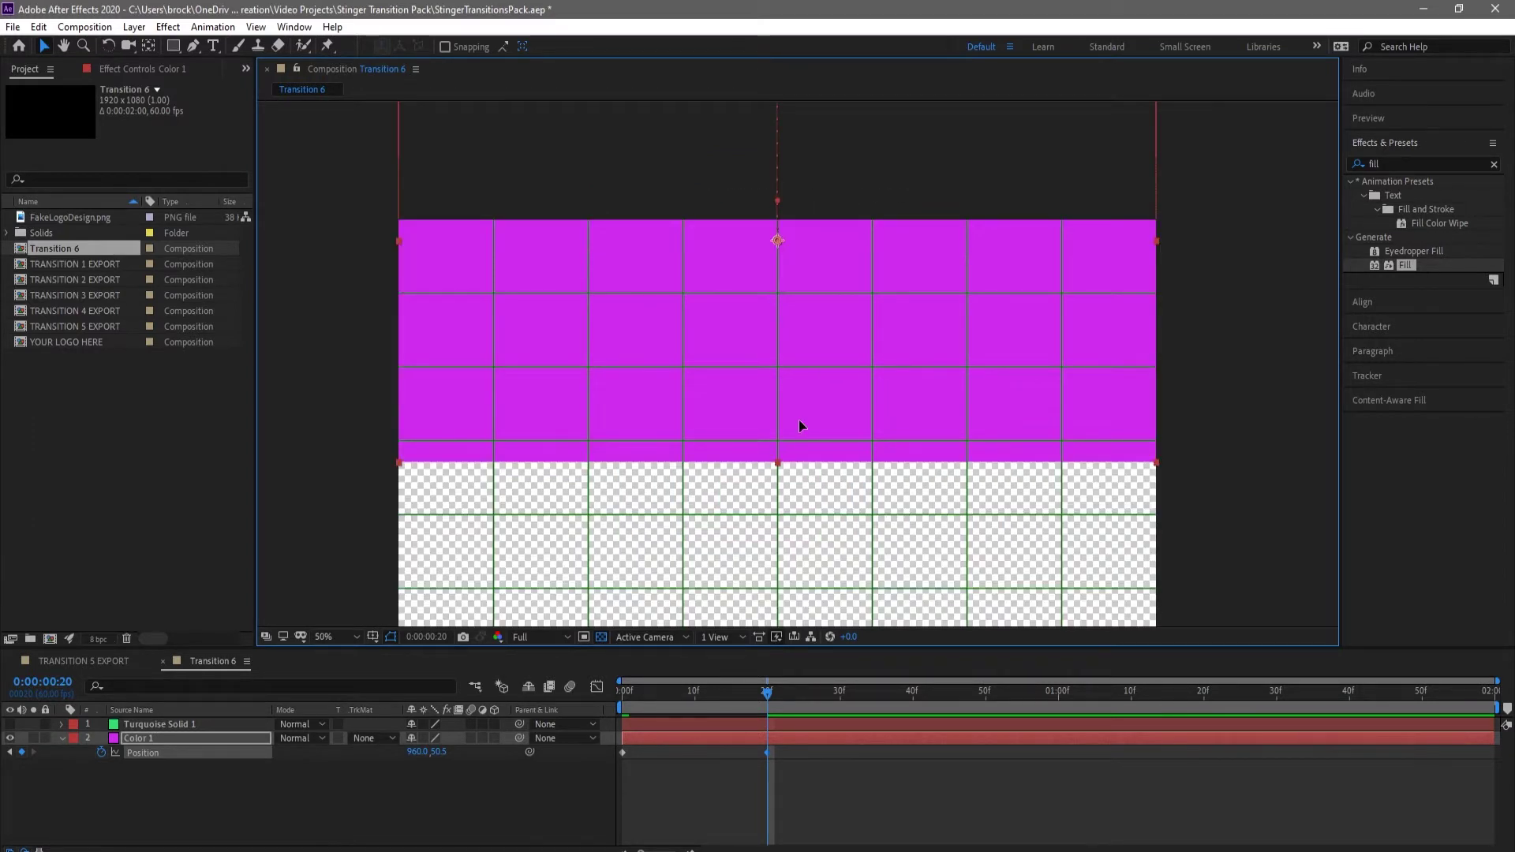
Fine-tune Color 1 to about 960, 0.1 so magenta covers the top half, then return to frame 0.
left_click_drag(798, 419, 802, 399)
key("period")
key("period")
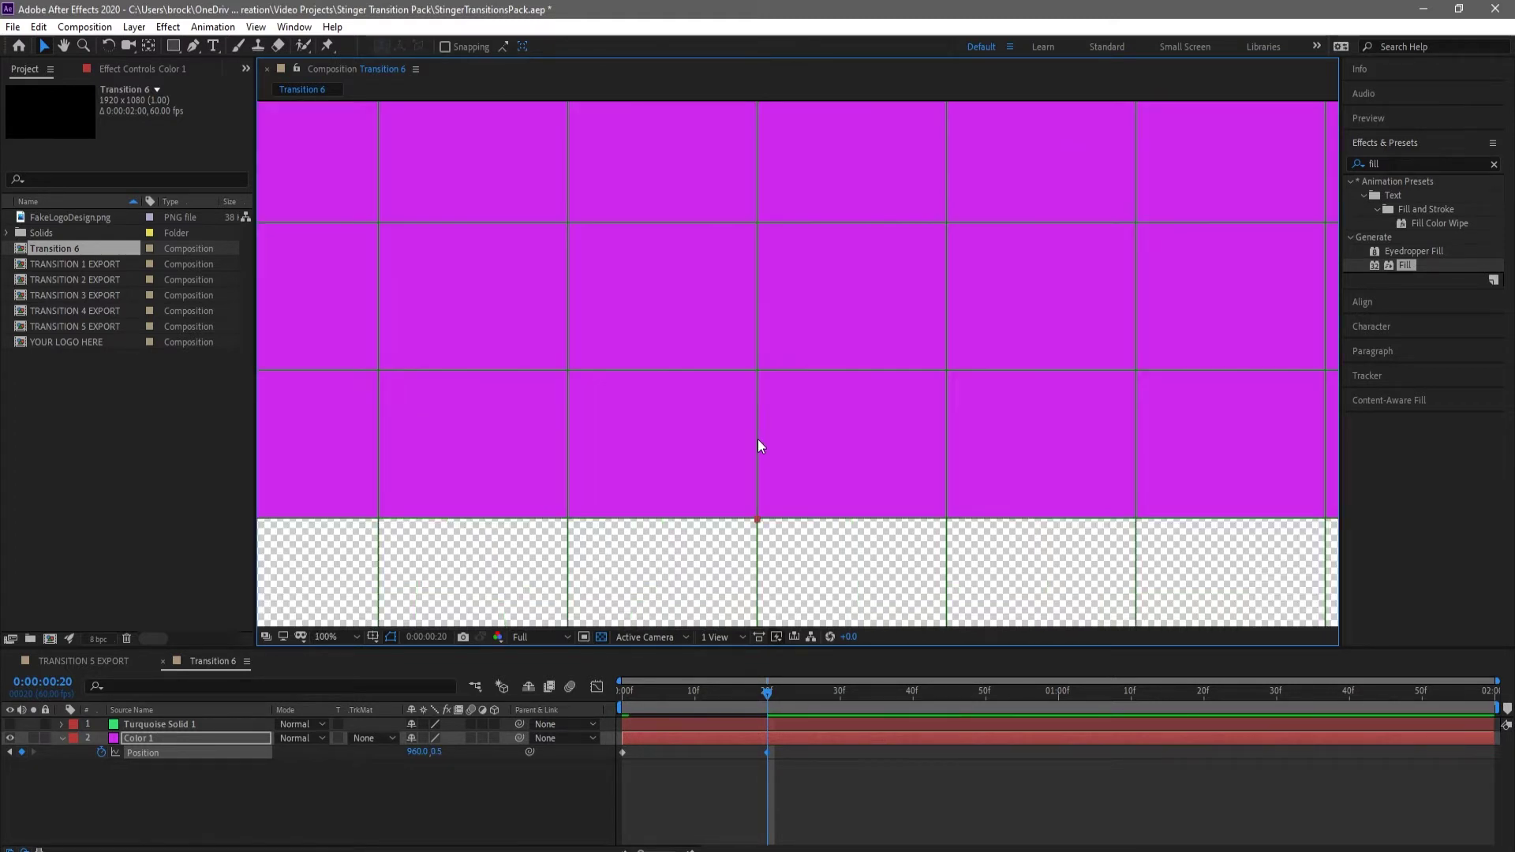
left_click_drag(744, 493, 777, 221)
key("period")
key("period")
key("period")
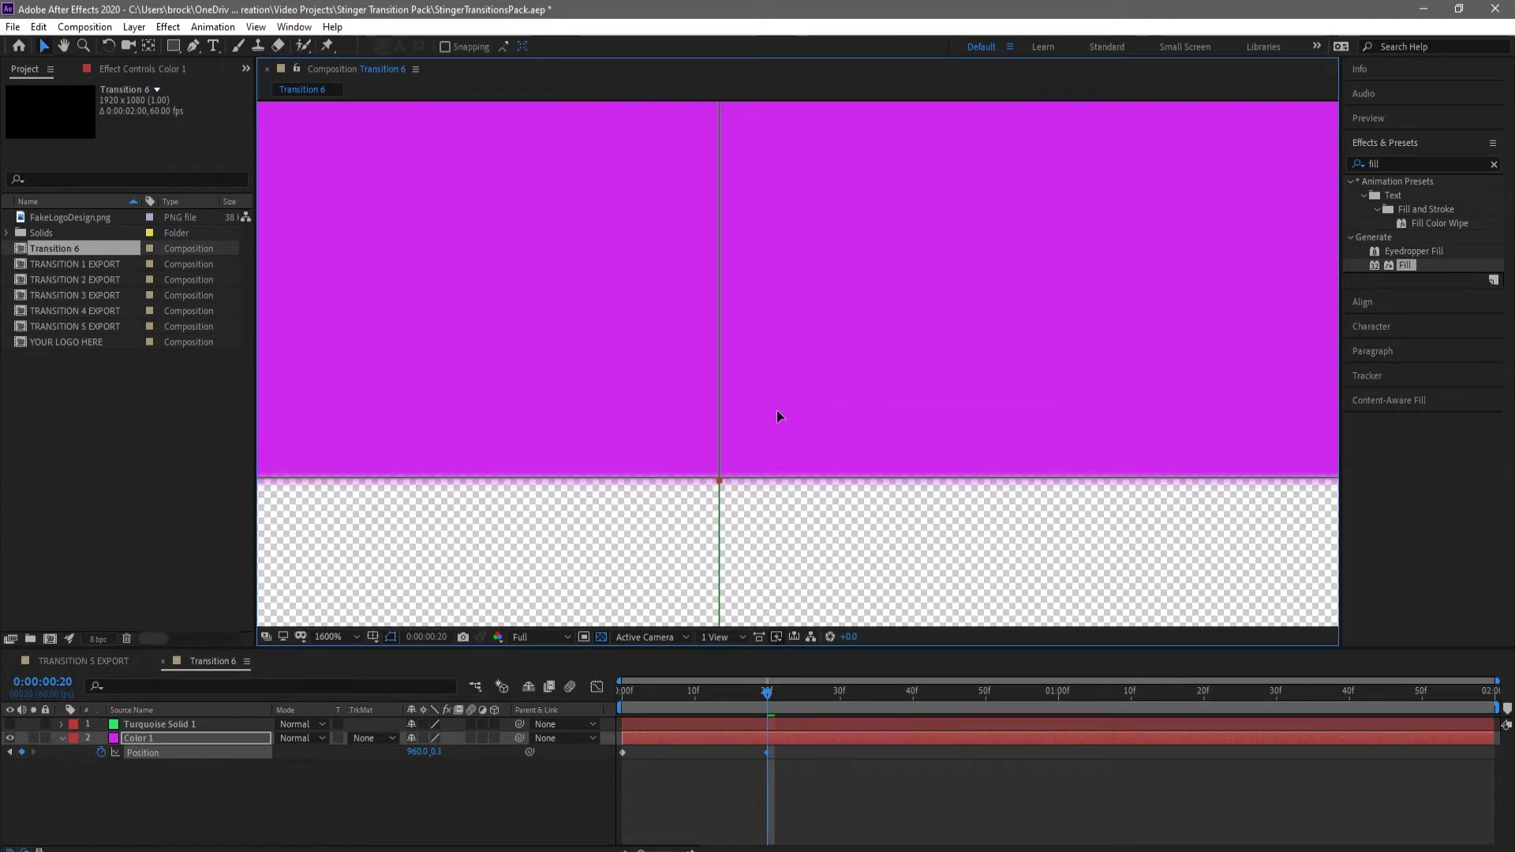
key("Up")
key("Up")
key("Up")
key("Up")
key("Up")
key("Up")
scroll(758, 426, "down", 14)
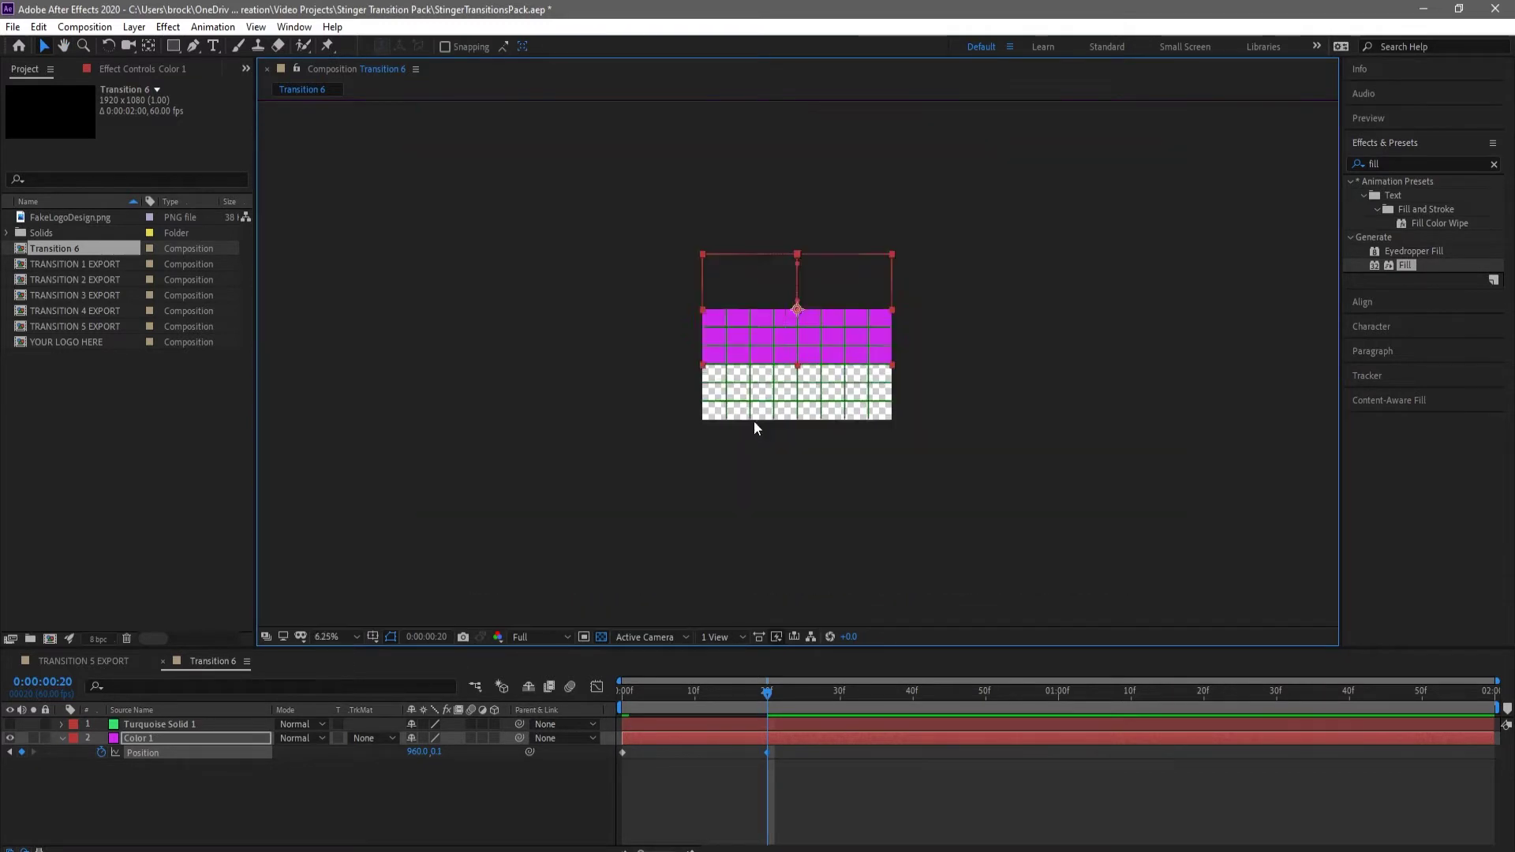
scroll(778, 357, "up", 5)
scroll(821, 352, "down", 2)
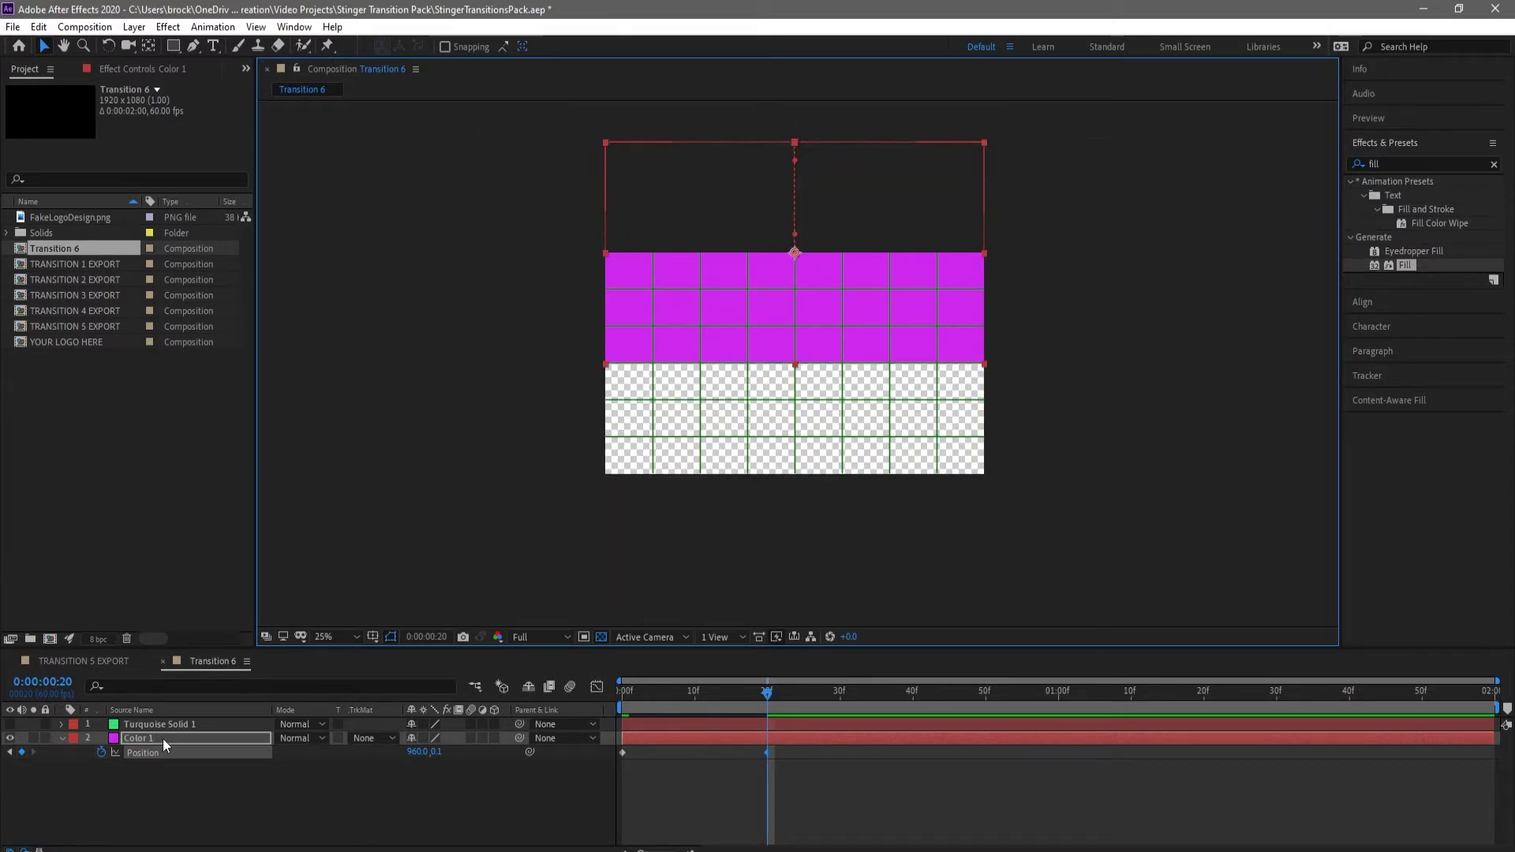
left_click_drag(769, 693, 730, 706)
key("Home")
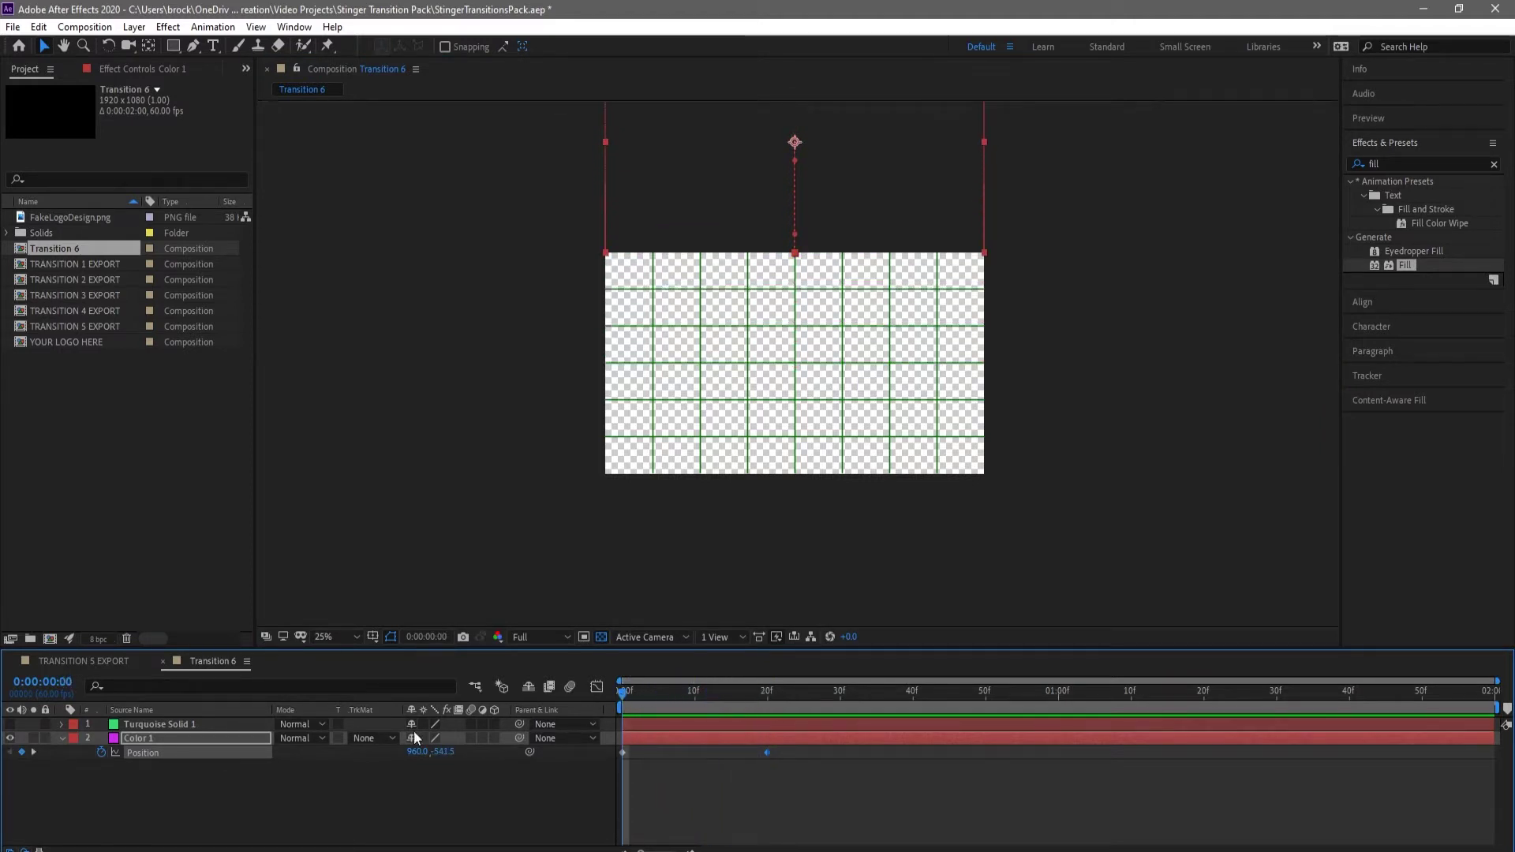
Show Turquoise Solid 1 and start its Position keyframe at 0:00.
left_click(10, 723)
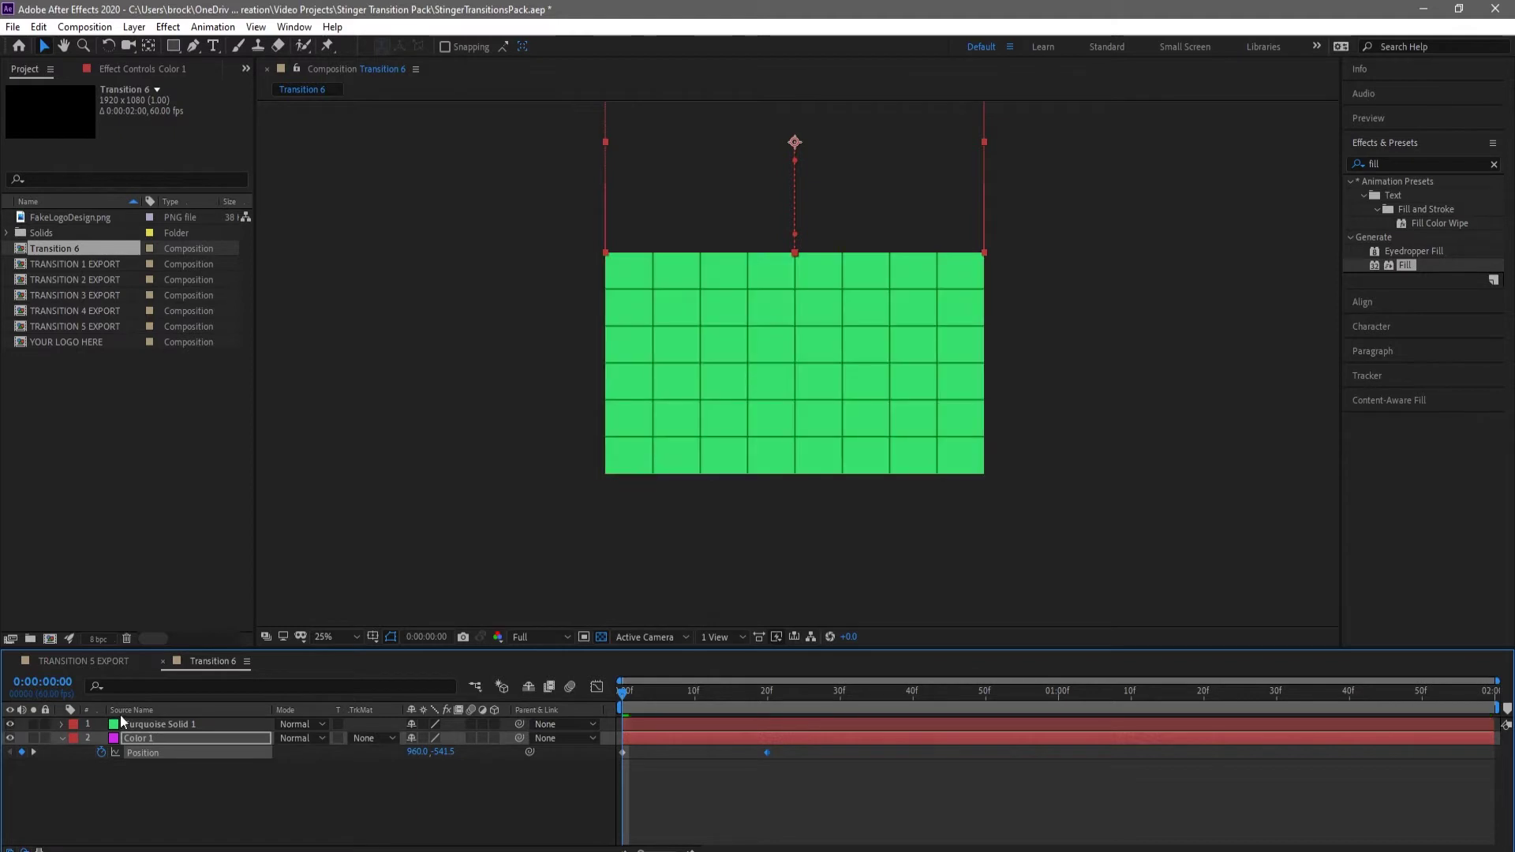
left_click(144, 722)
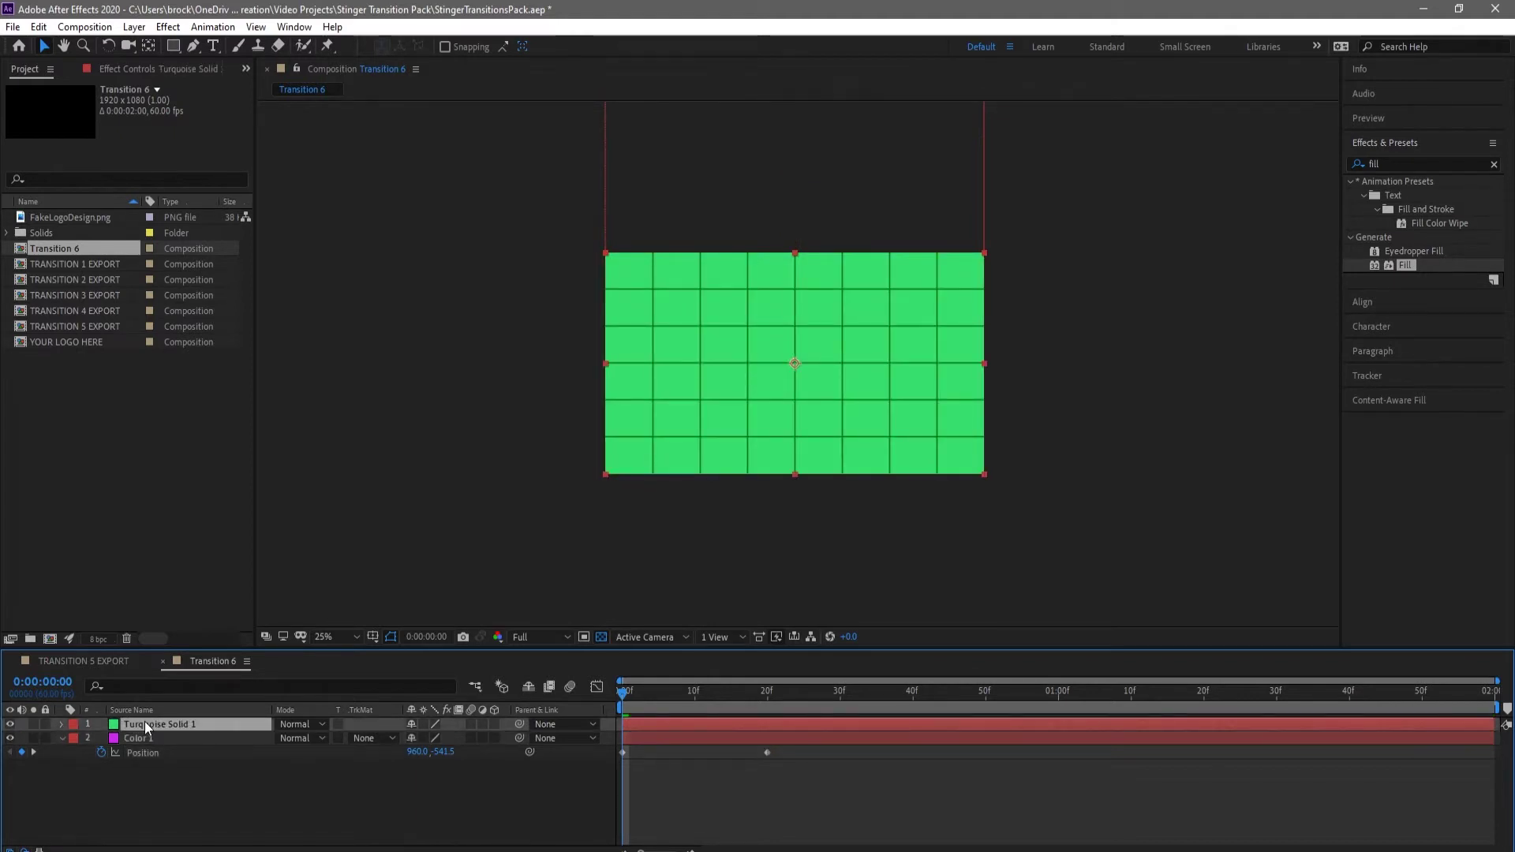
key("p")
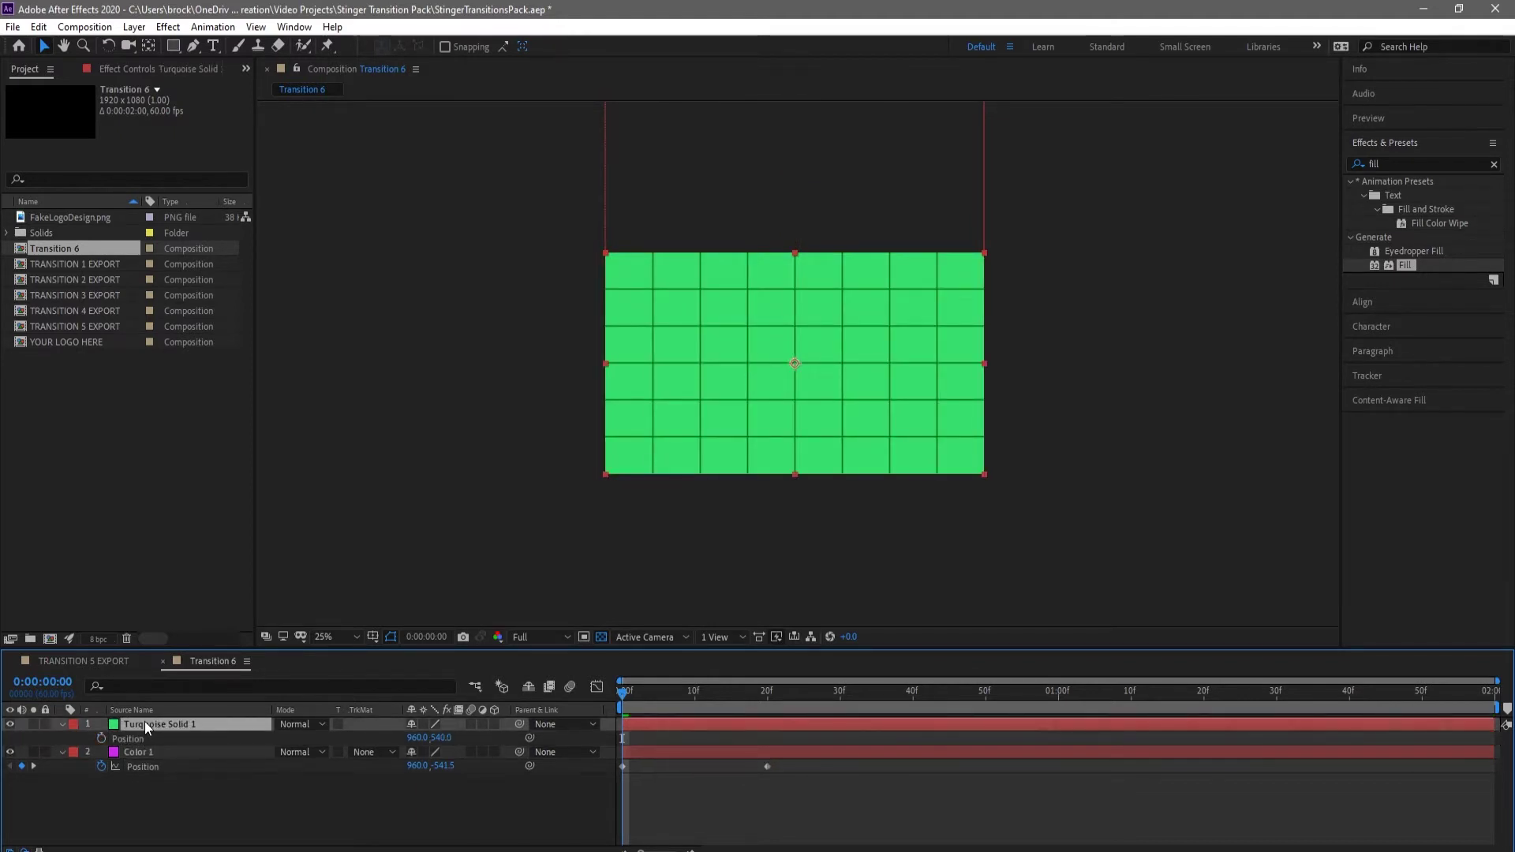
left_click(100, 738)
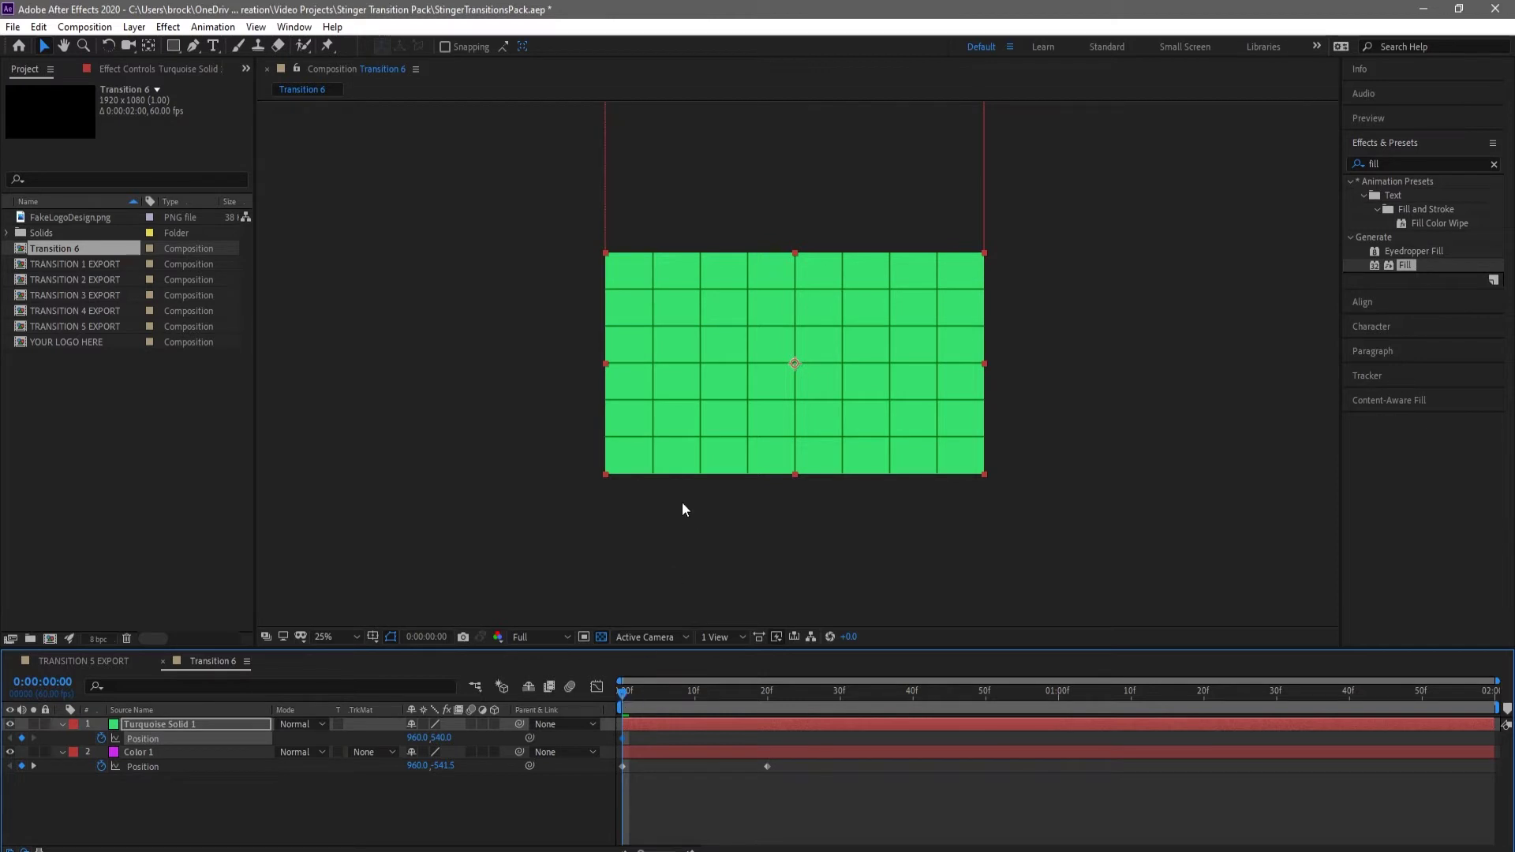
Drag the green solid below the frame to Position 960, 1620.5.
left_click(839, 401)
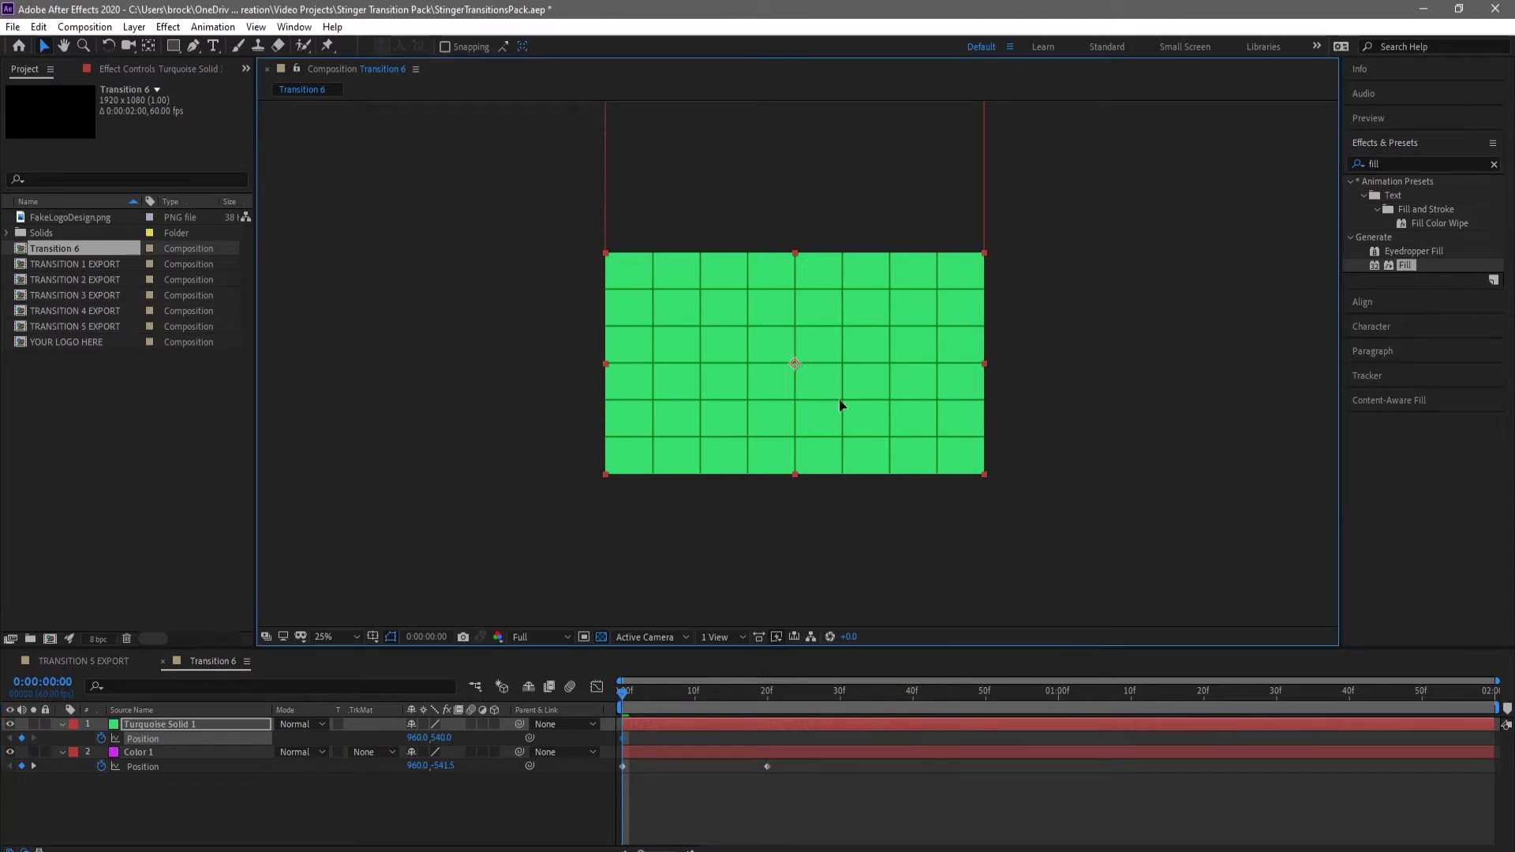
left_click_drag(839, 406, 835, 628)
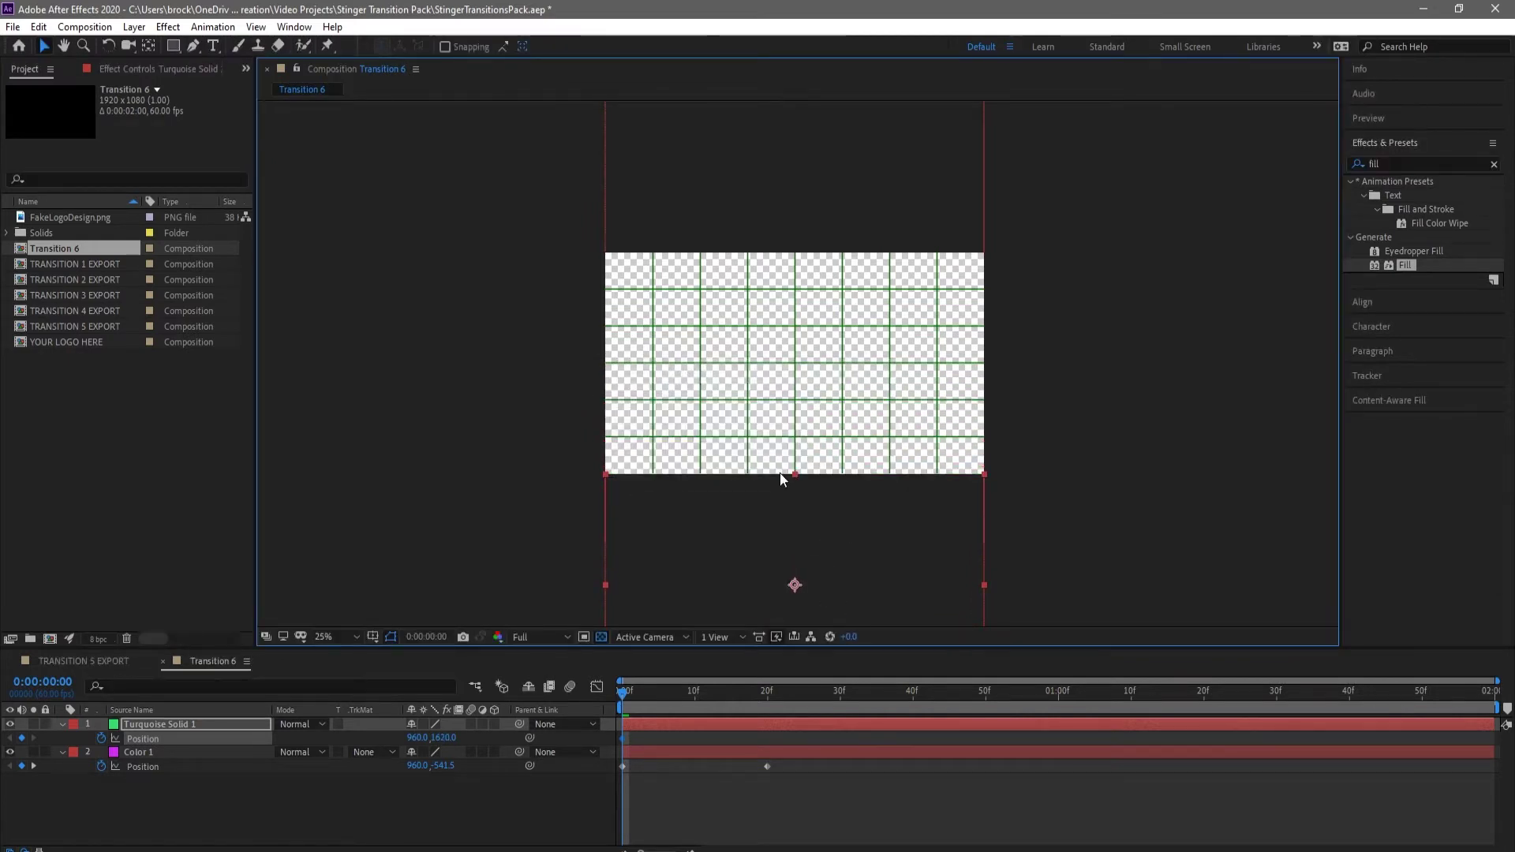
scroll(780, 472, "up", 6)
left_click_drag(784, 524, 795, 372)
key("v")
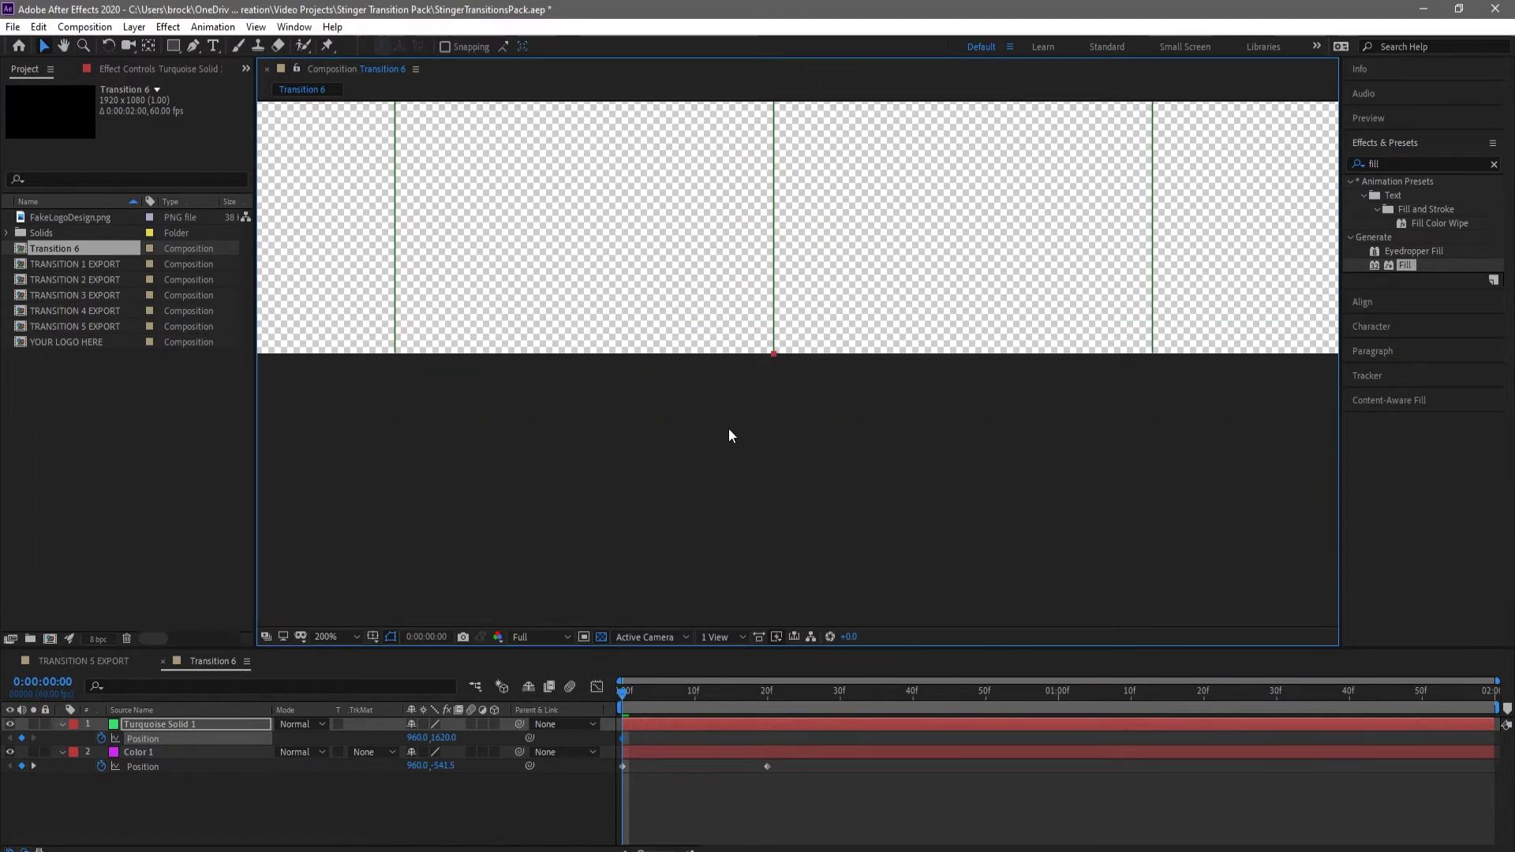
scroll(783, 382, "down", 2)
scroll(782, 382, "up", 2)
scroll(783, 381, "up", 2)
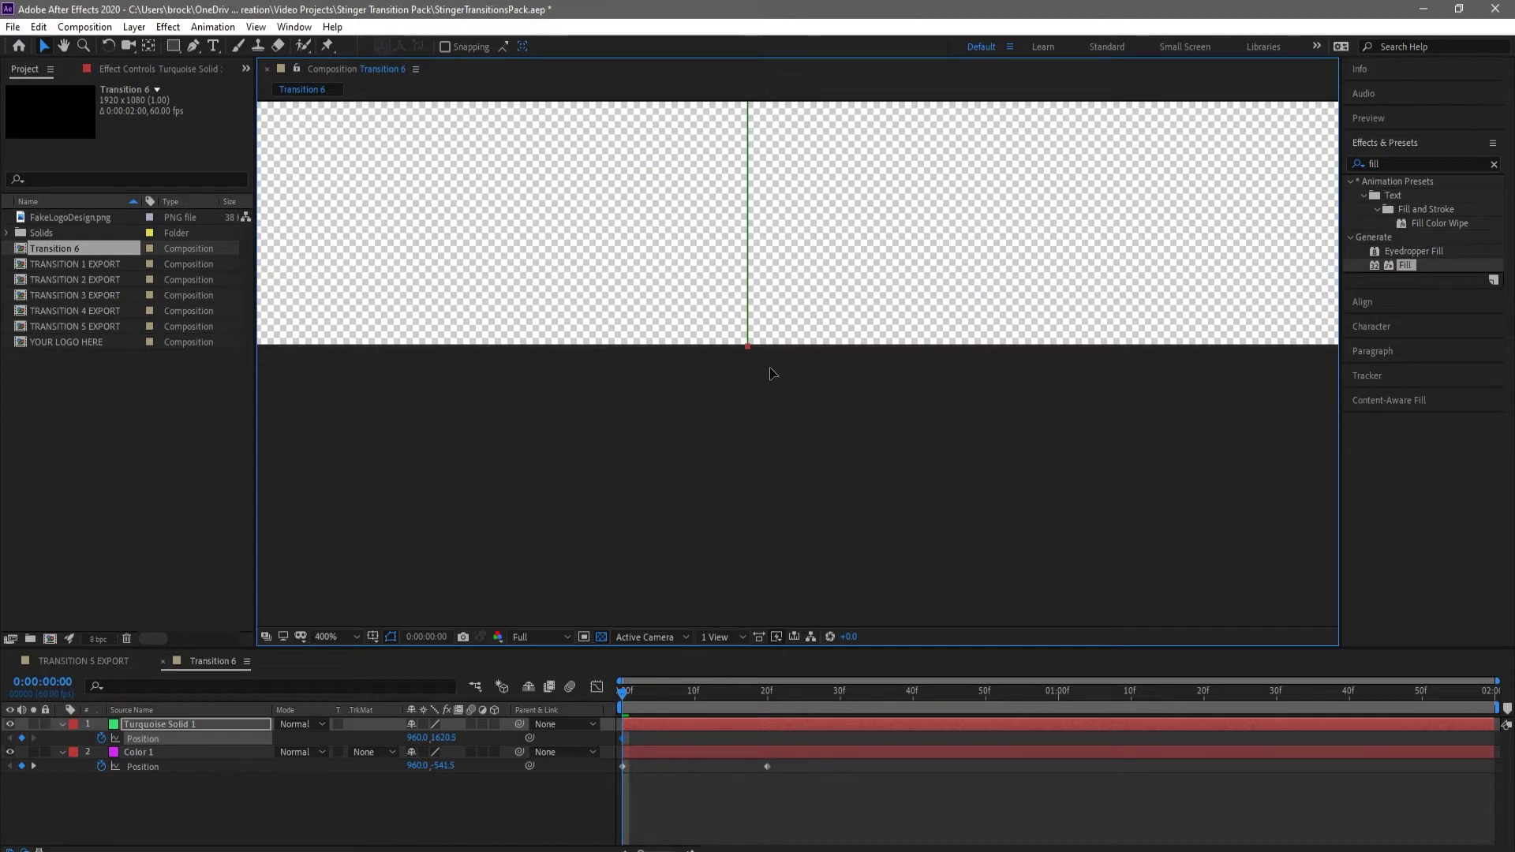
scroll(770, 369, "down", 10)
scroll(777, 313, "up", 1)
At 20 frames, raise Turquoise Solid 1 to 960, 1080, closing the seam with the magenta.
left_click_drag(778, 313, 765, 355)
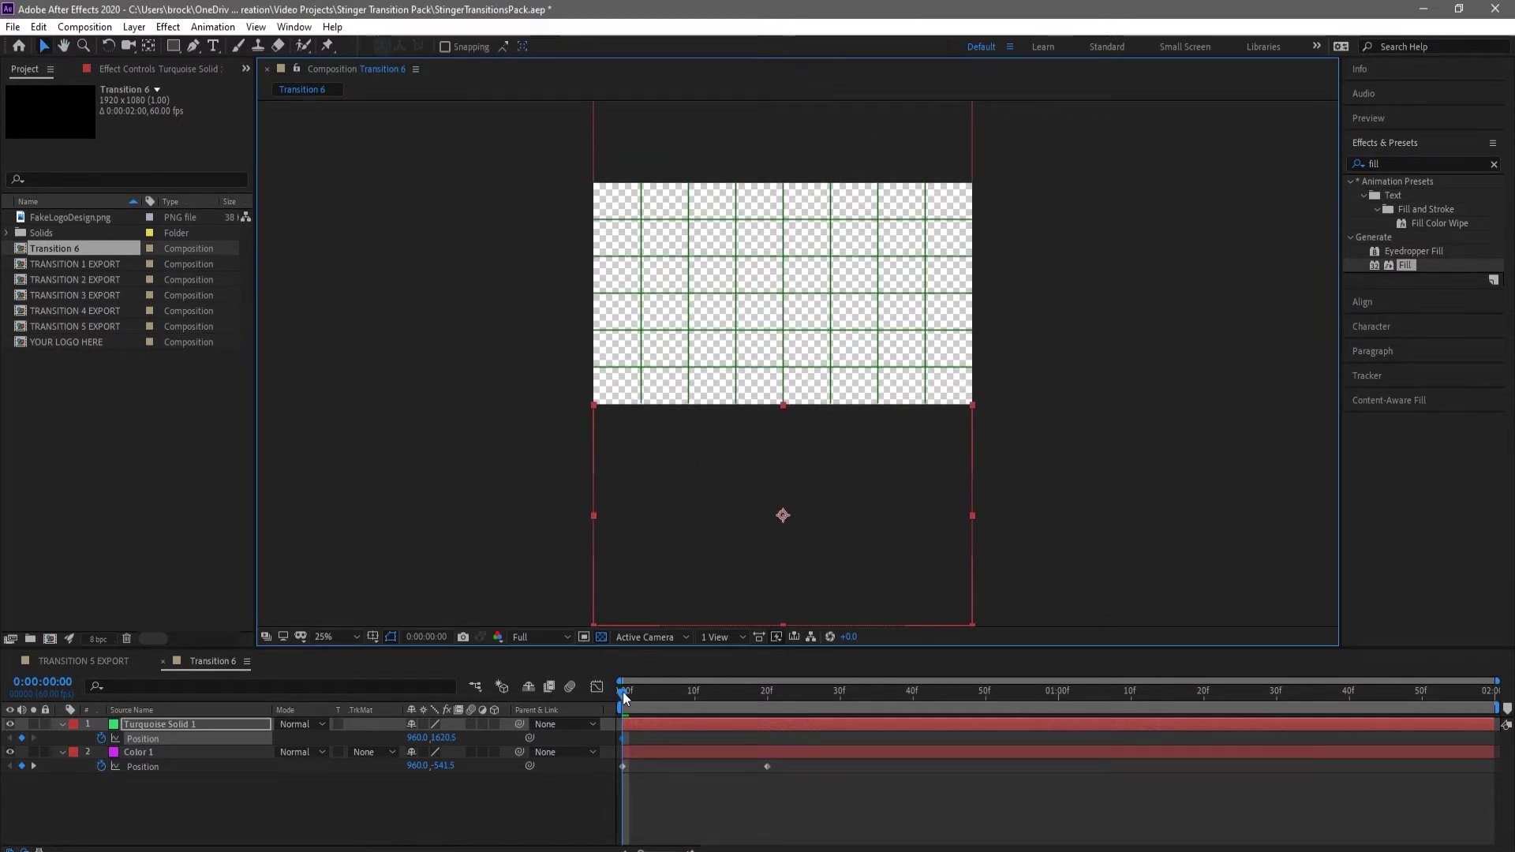
left_click_drag(624, 696, 769, 707)
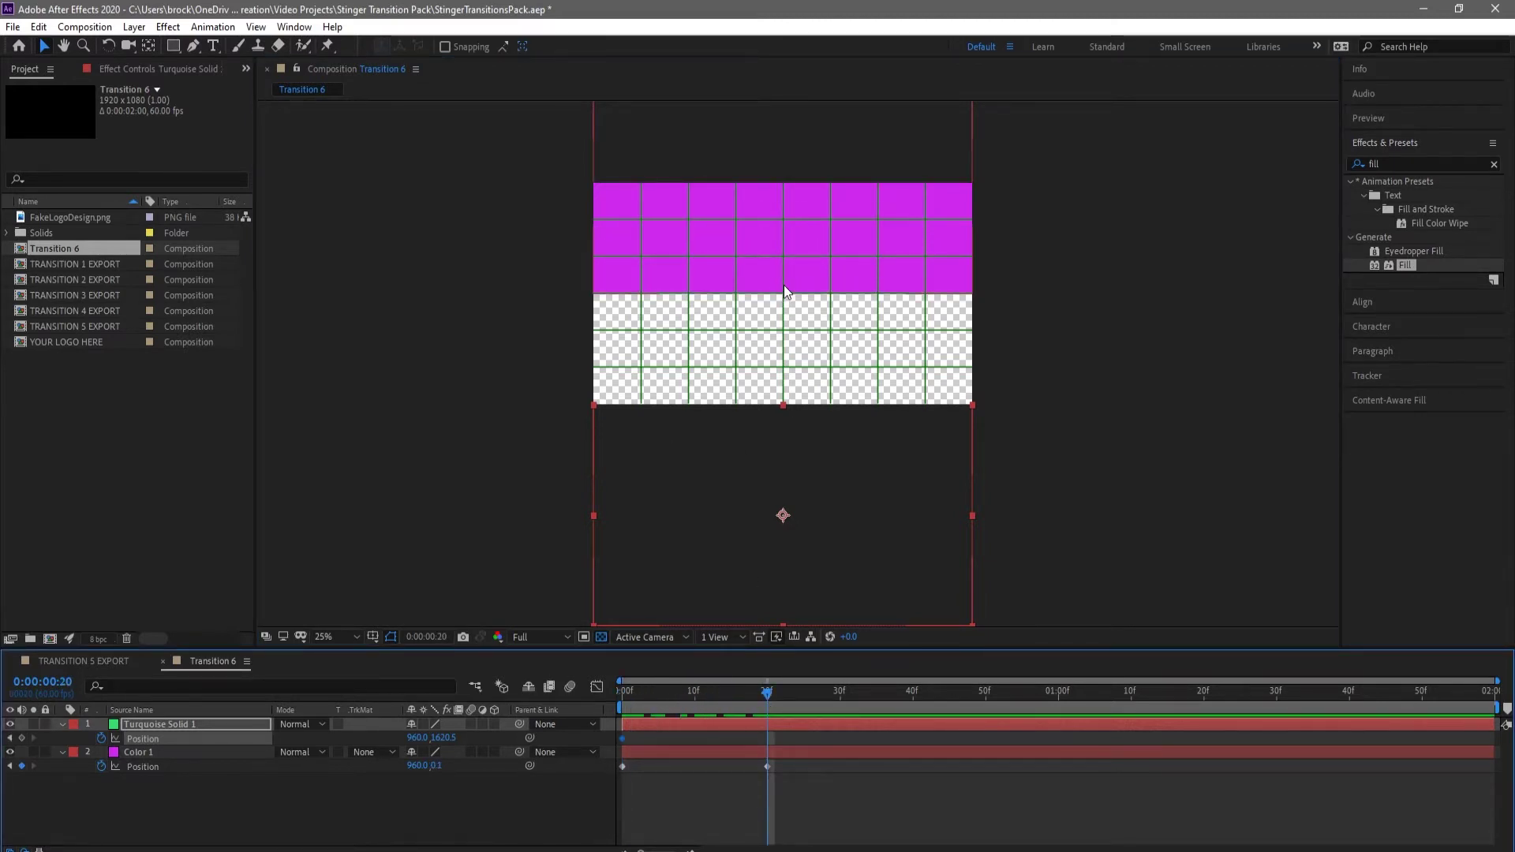
left_click_drag(799, 477, 800, 363)
scroll(788, 275, "up", 6)
left_click_drag(763, 300, 788, 548)
key("v")
left_click_drag(799, 408, 799, 405)
scroll(772, 337, "up", 5)
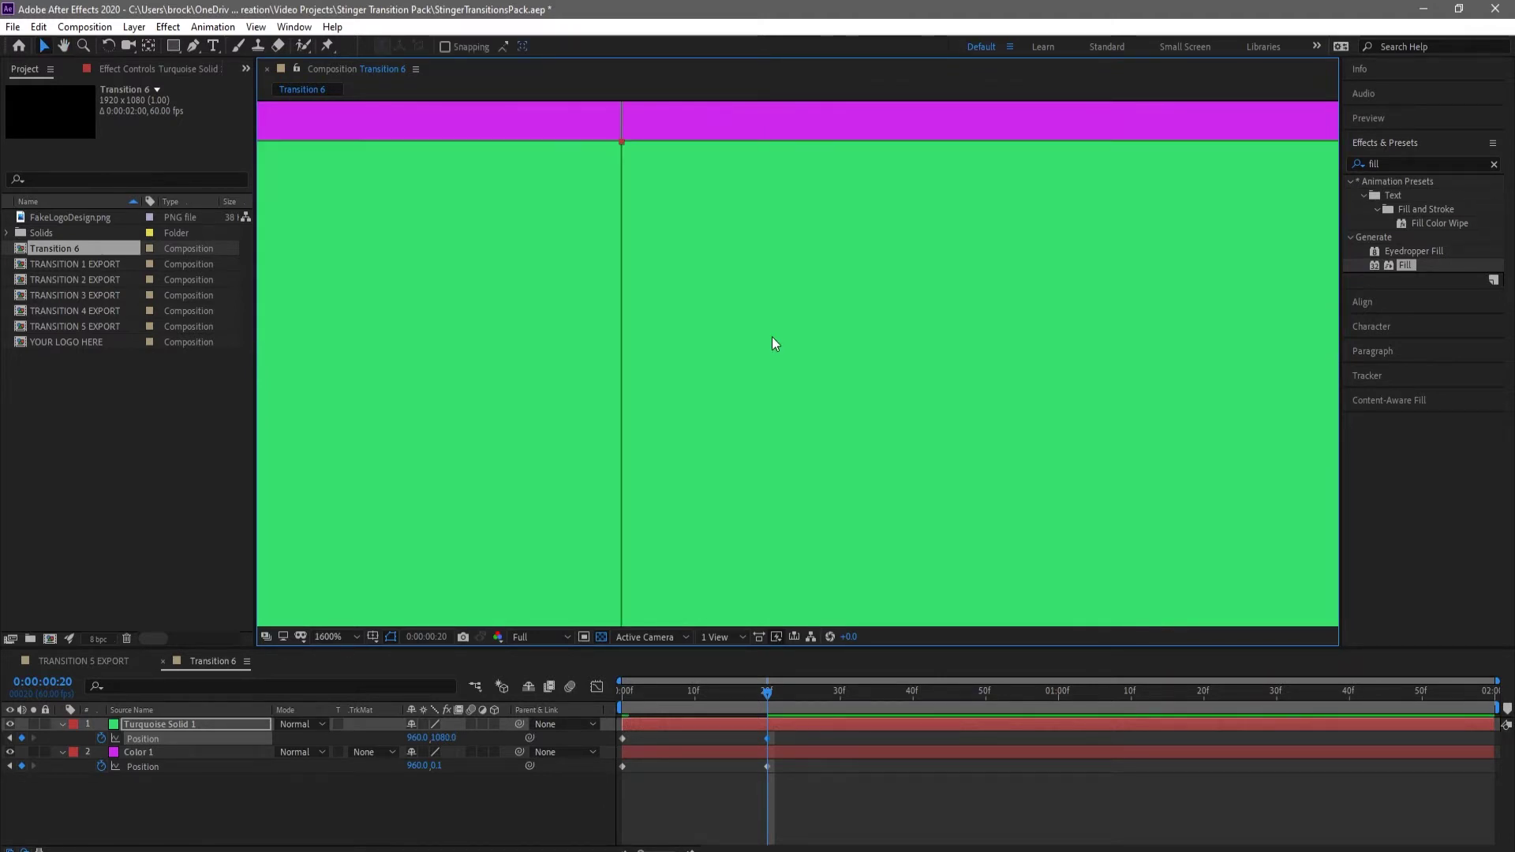
scroll(678, 308, "down", 6)
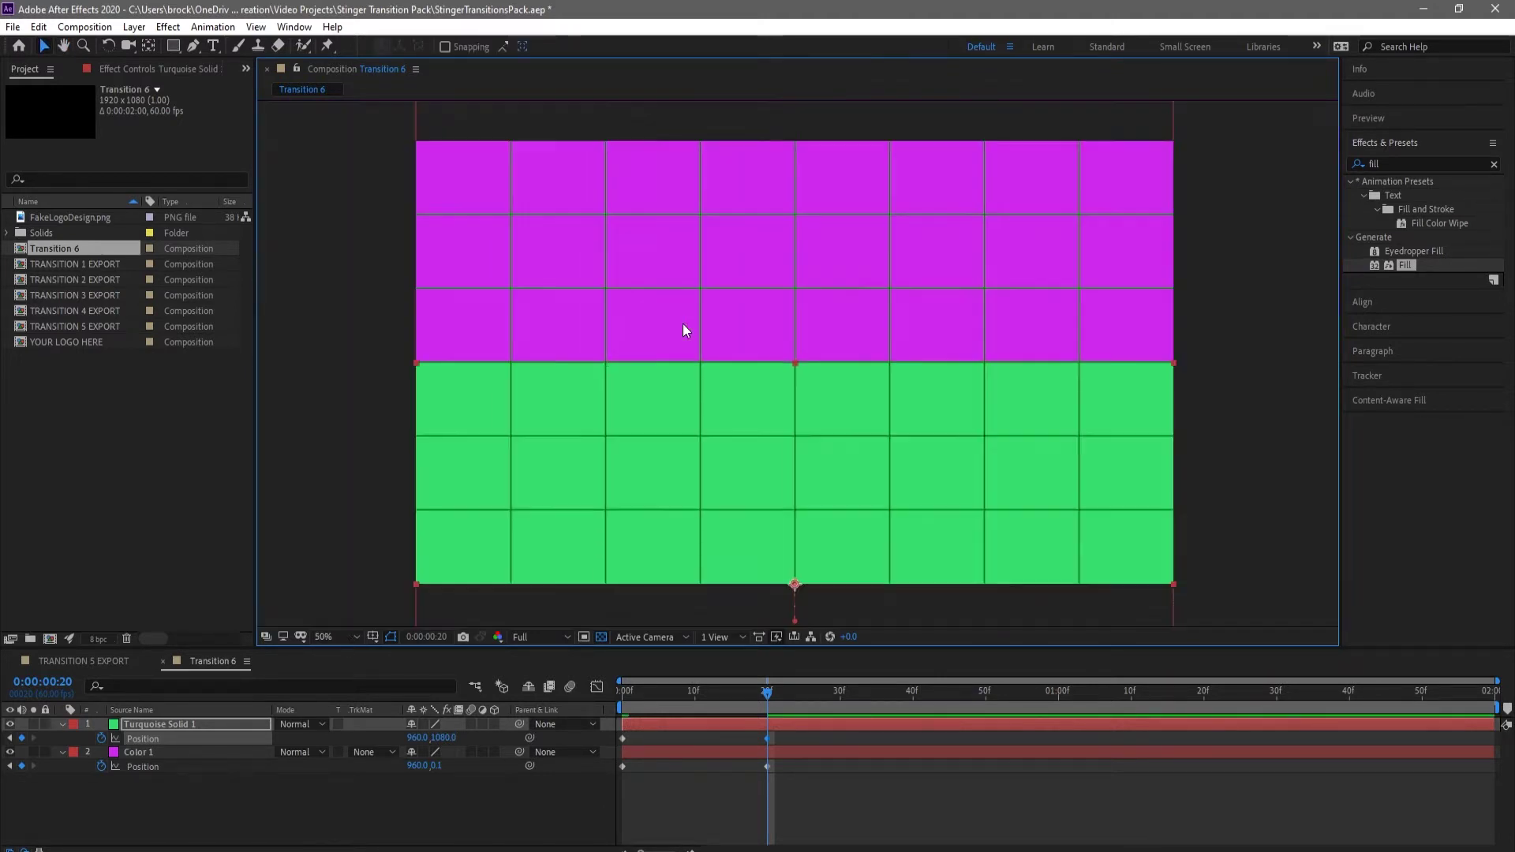
Hide the proportional grid and preview the slide-in from frame 0.
left_click(372, 636)
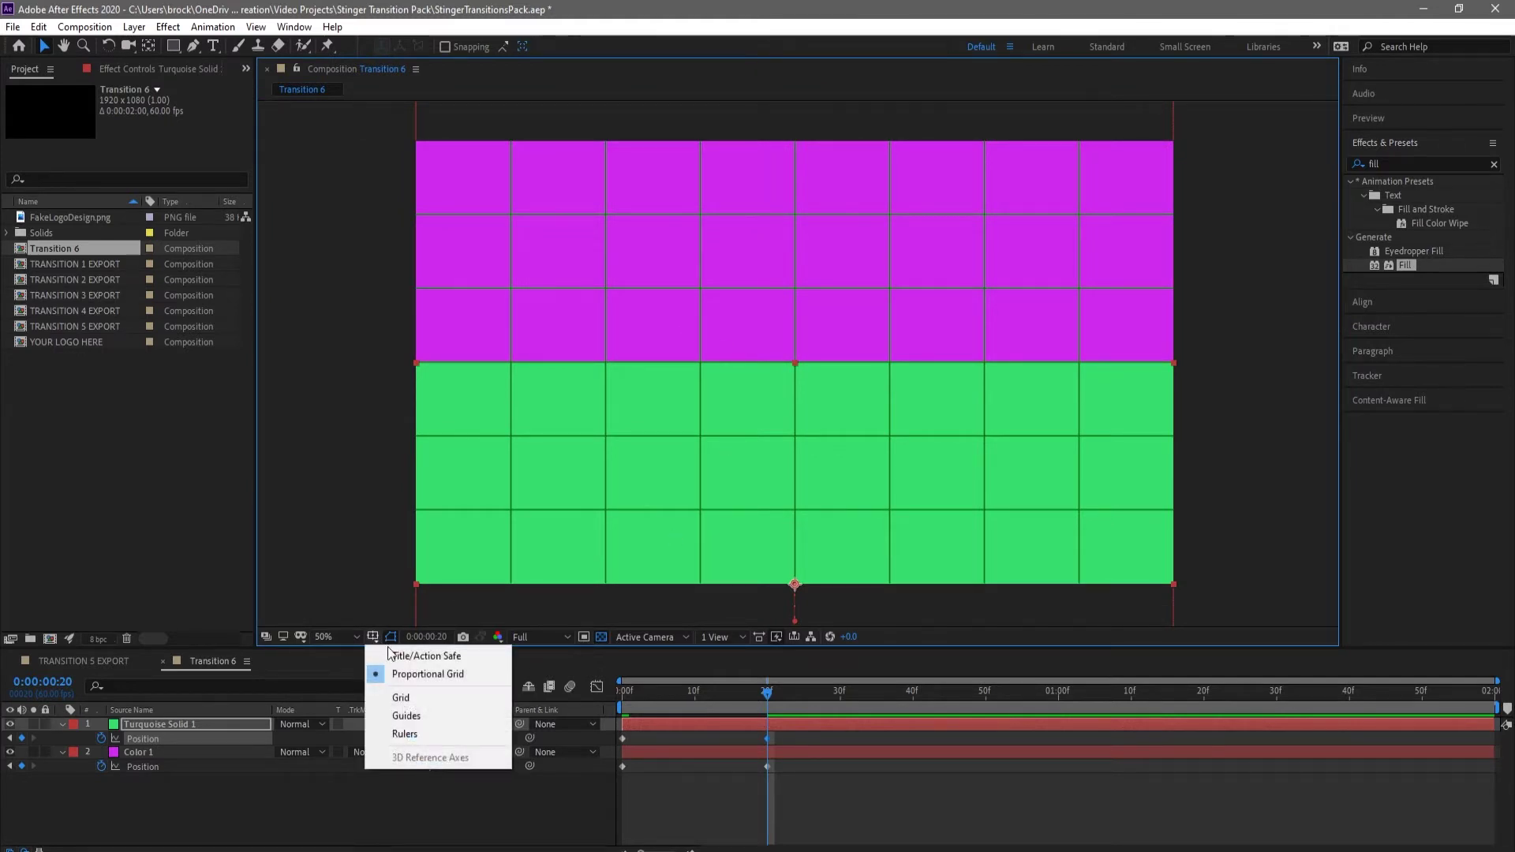
left_click(410, 675)
left_click_drag(765, 702, 623, 691)
key("space")
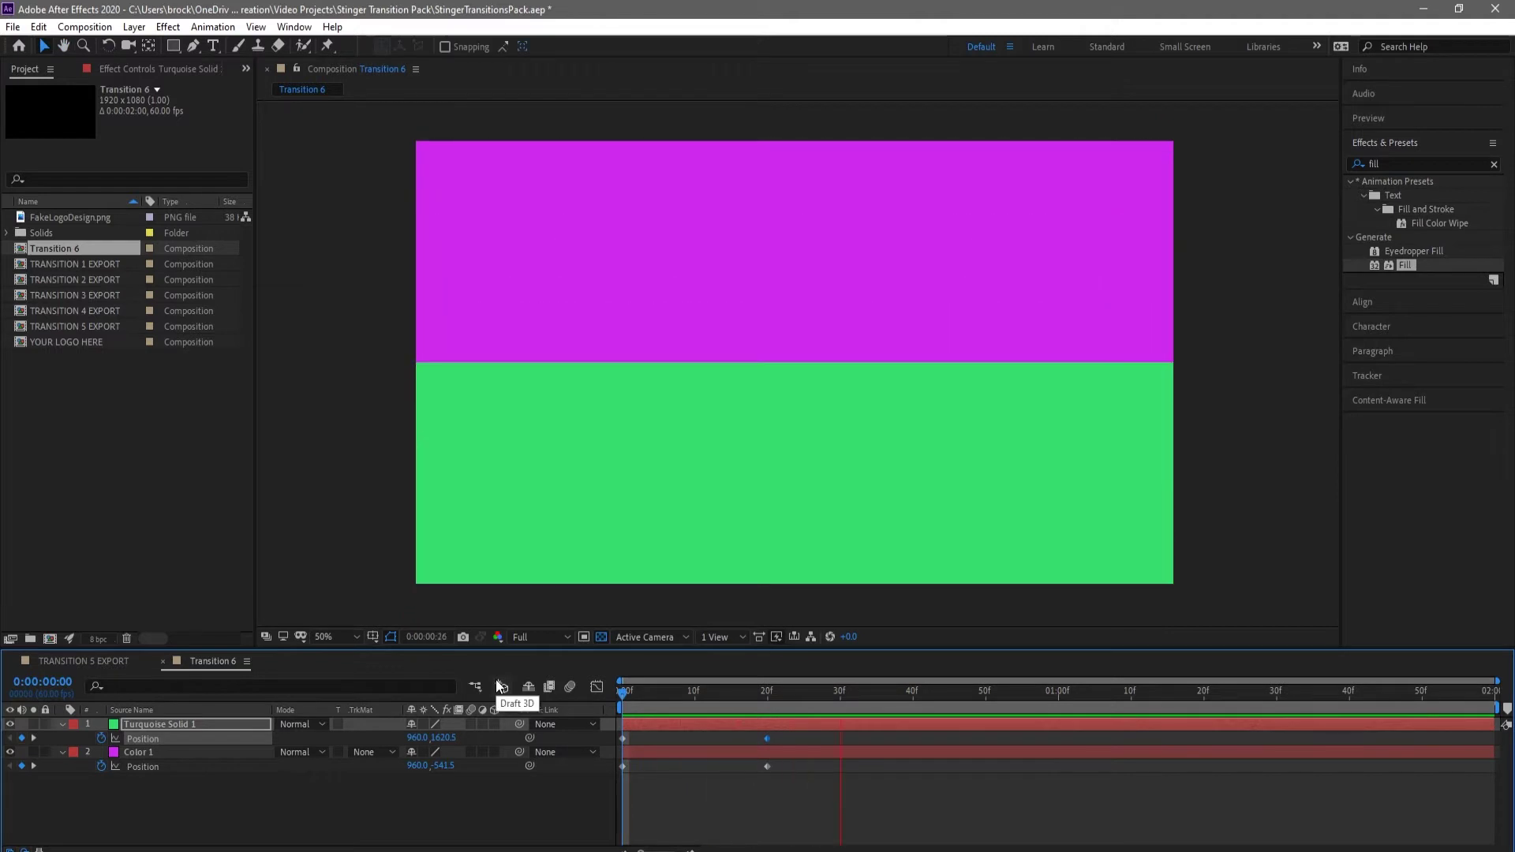
key("space")
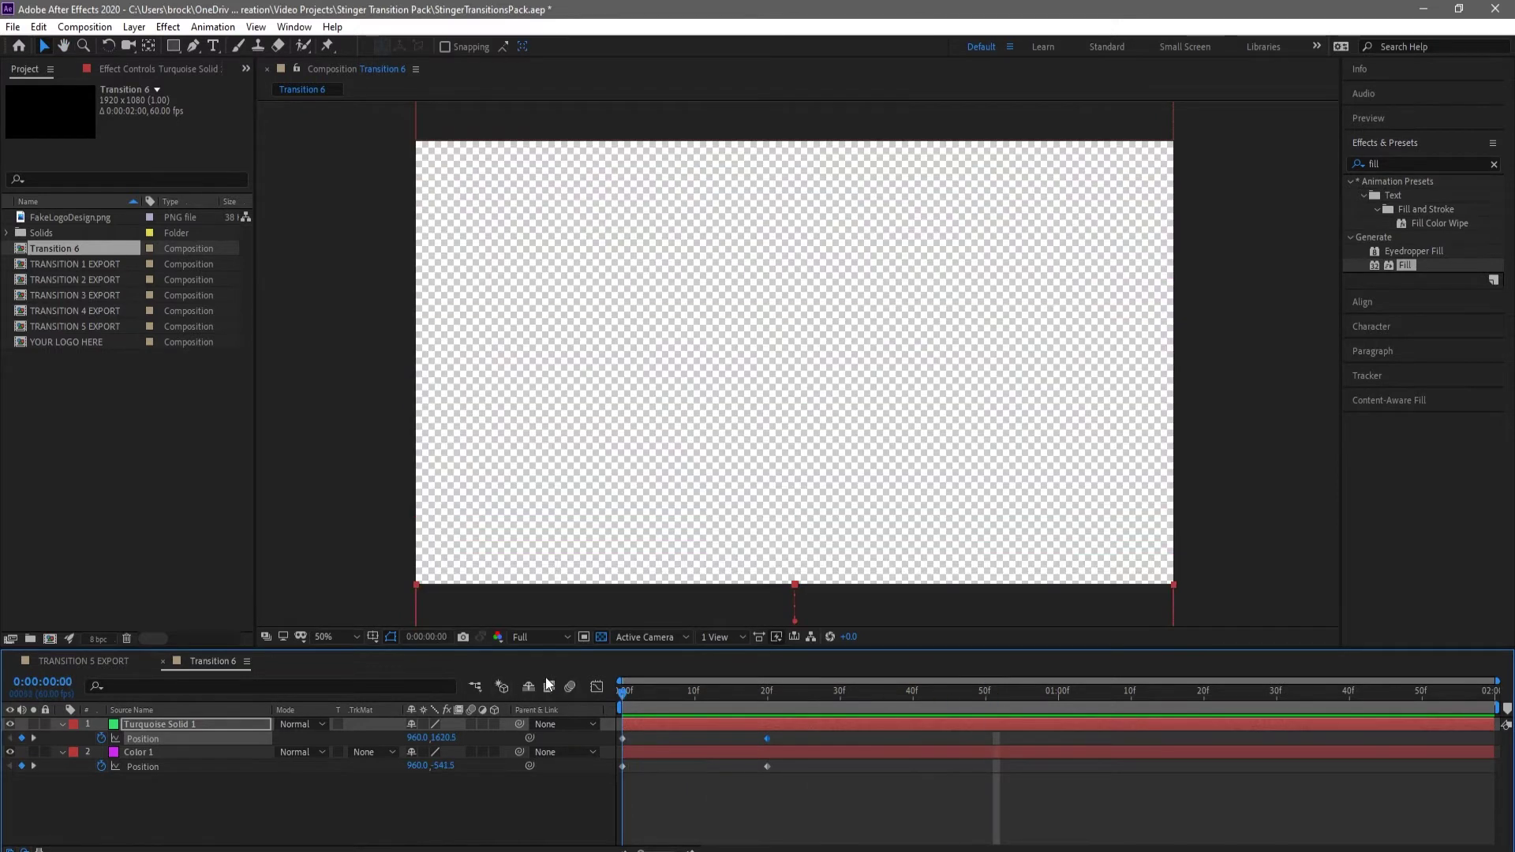
key("space")
key("space")
key("comma")
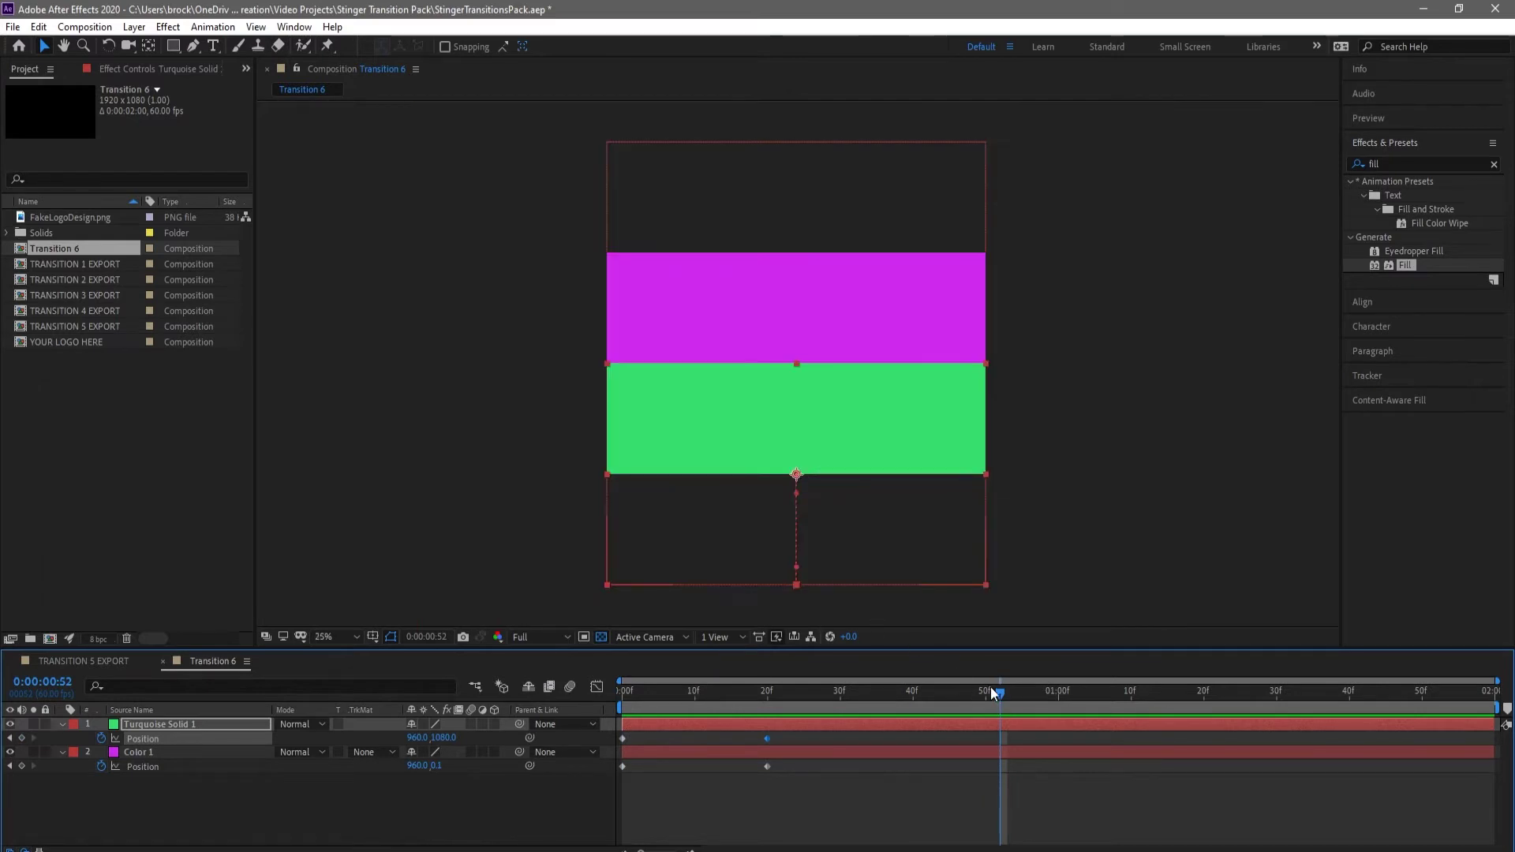
Select both Color 1 Position keyframes and view the speed graph.
left_click(783, 801)
left_click_drag(773, 765, 620, 759)
left_click(597, 685)
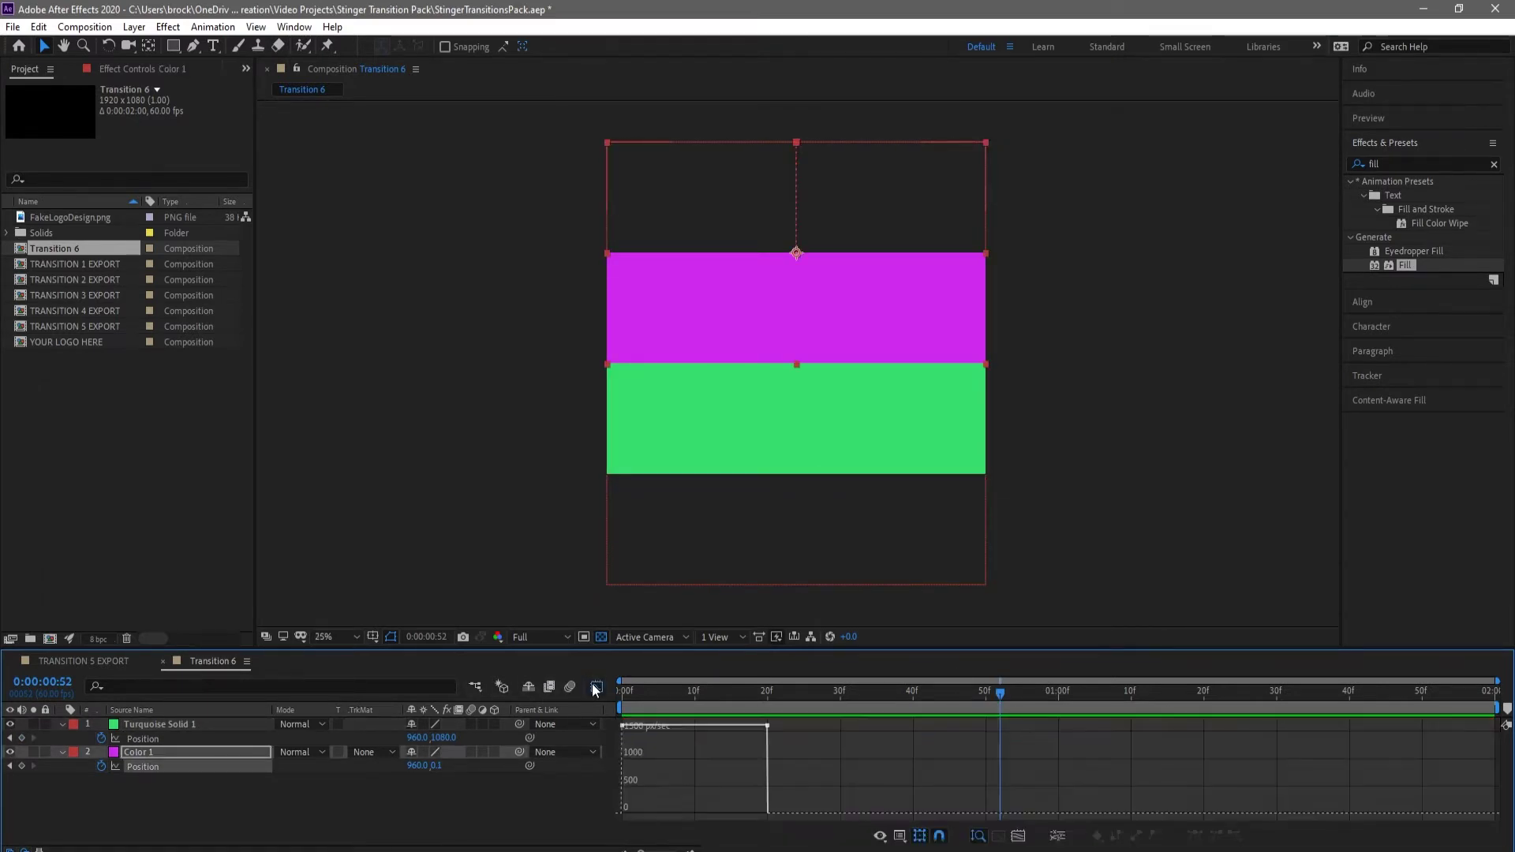
Apply Easy Ease to Color 1's two Position keyframes.
left_click(598, 686)
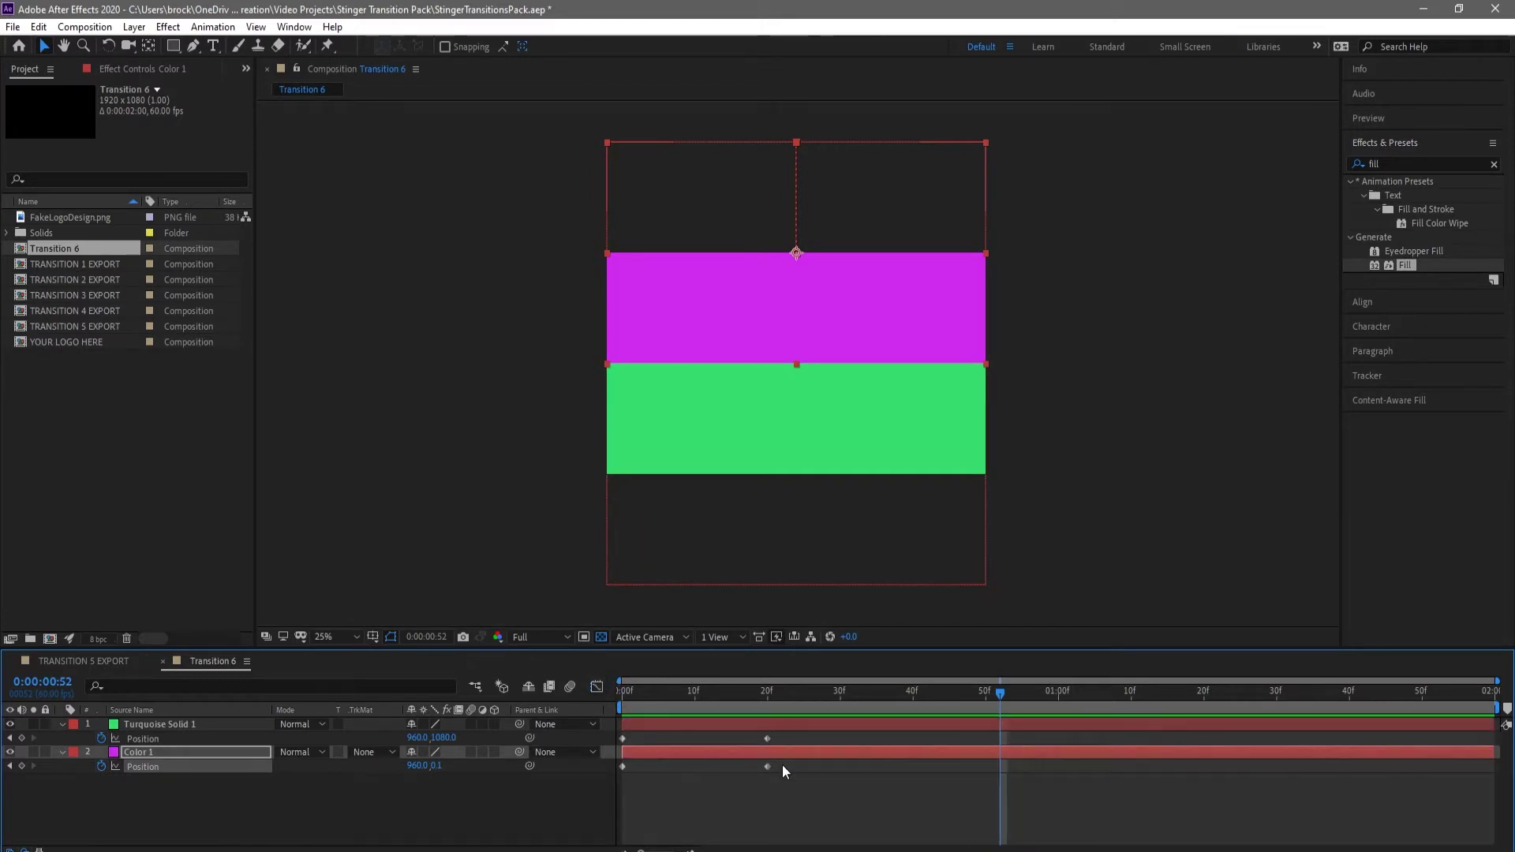
left_click_drag(780, 764, 619, 769)
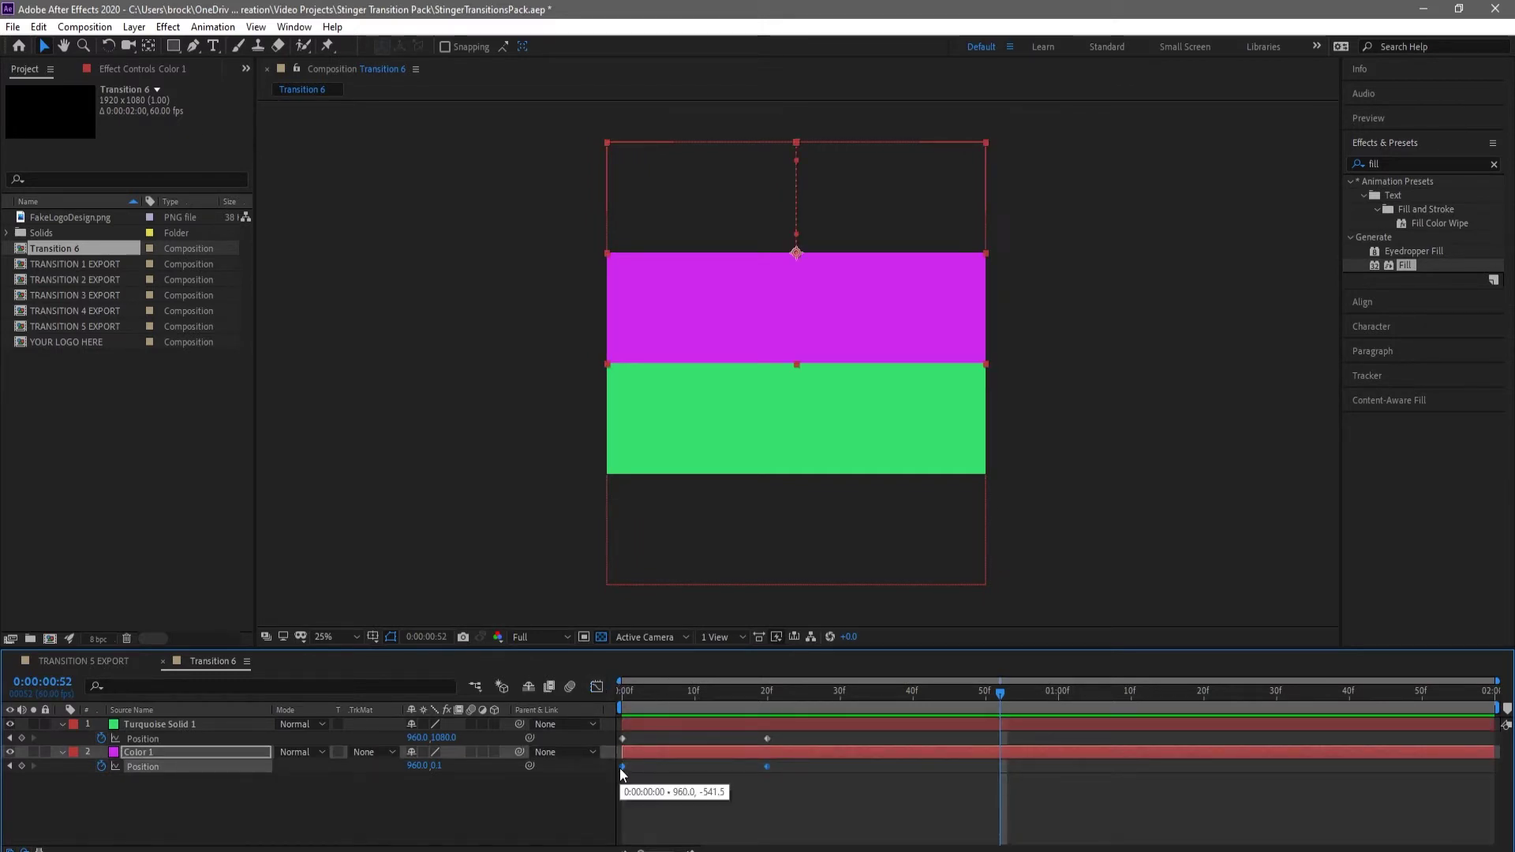
right_click(622, 767)
mouse_move(730, 757)
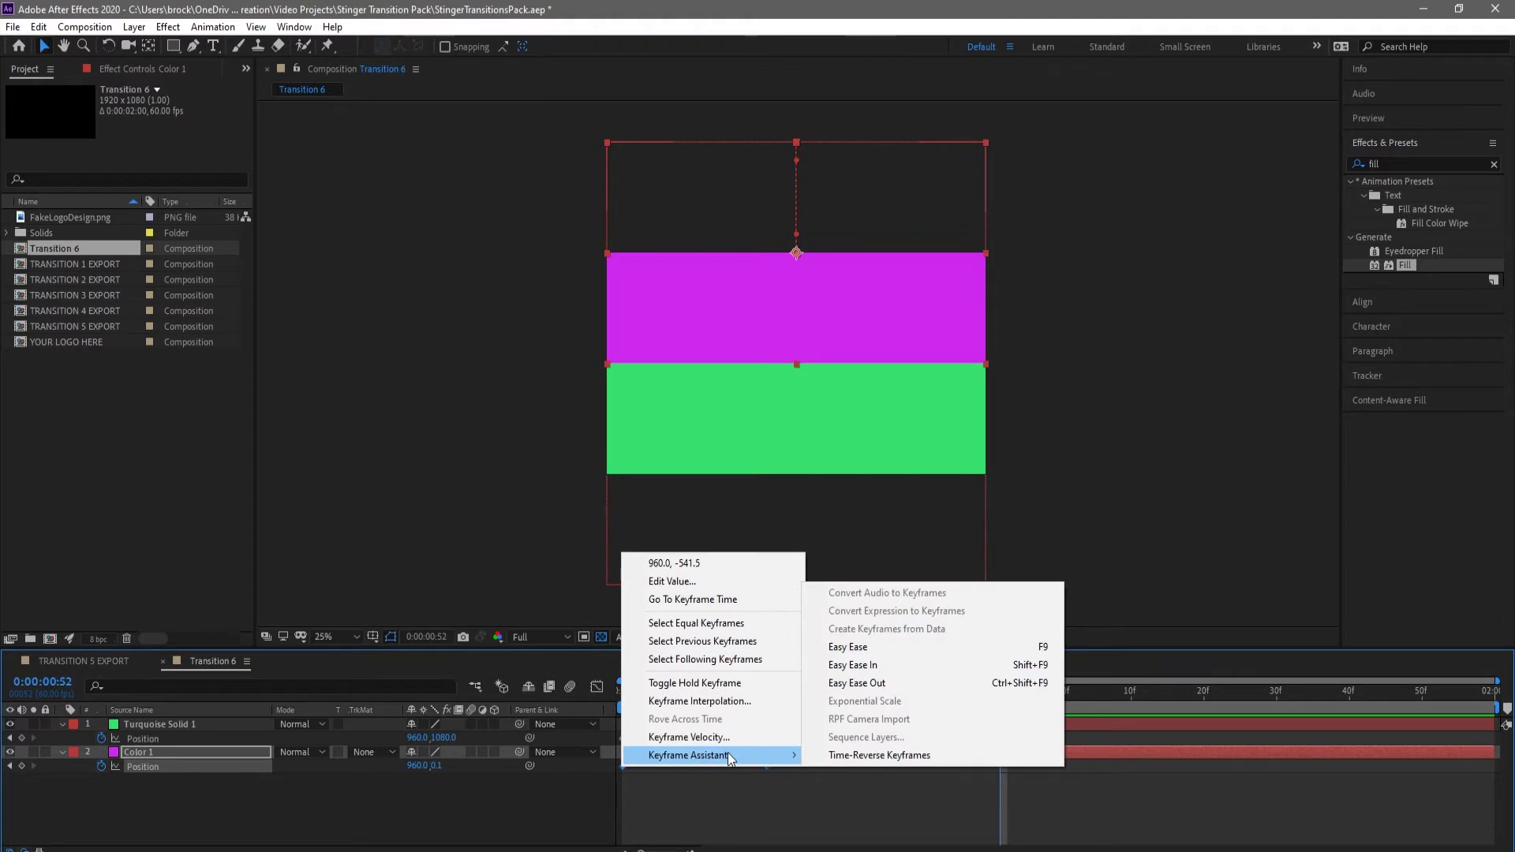
left_click(892, 654)
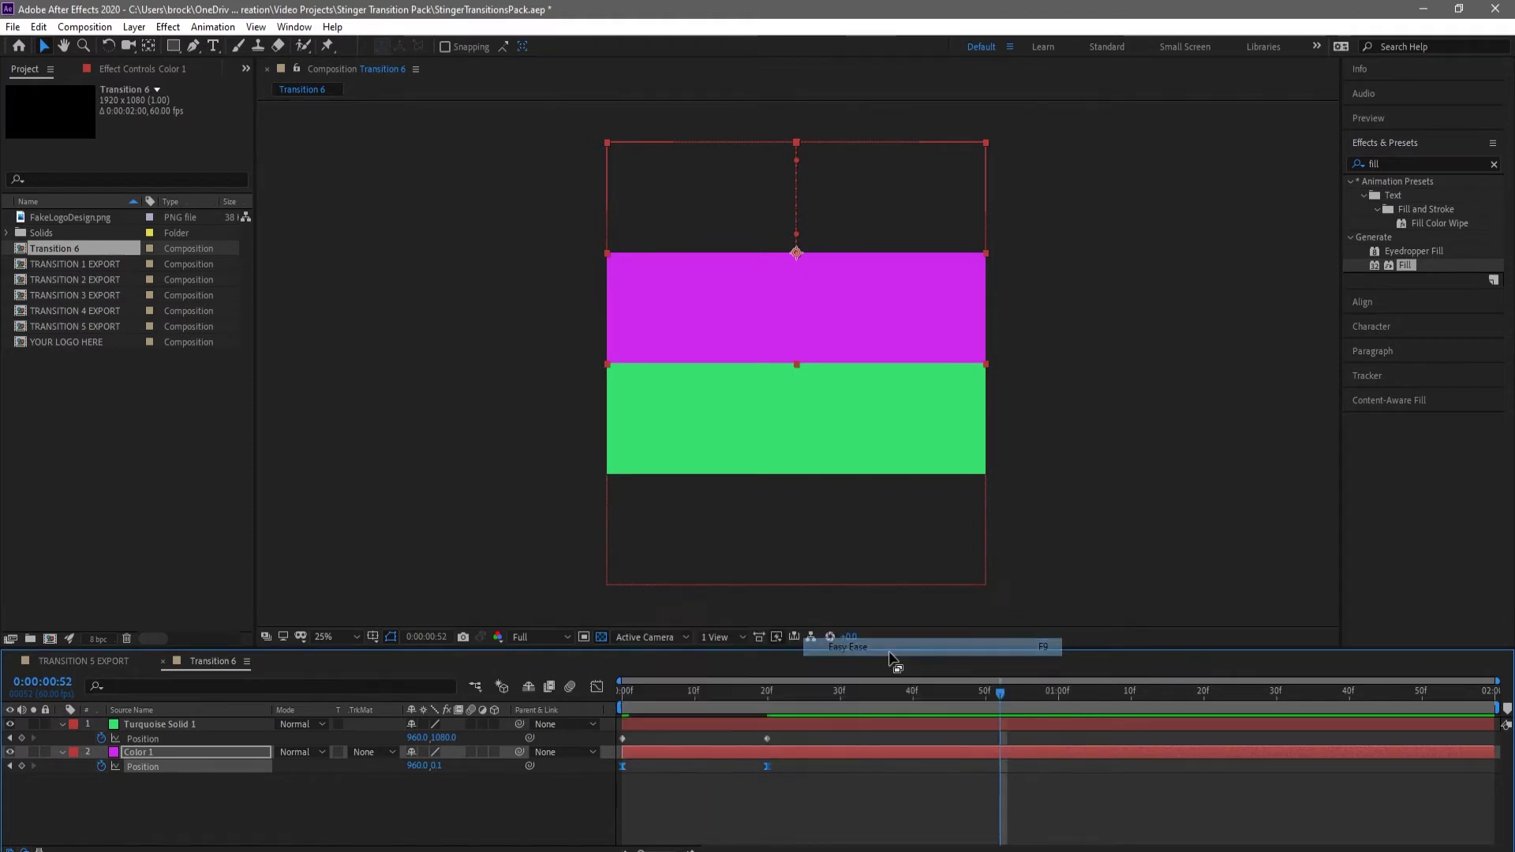
Apply Easy Ease to Turquoise Solid 1's Position keyframes.
left_click_drag(777, 734, 618, 741)
right_click(623, 735)
mouse_move(737, 719)
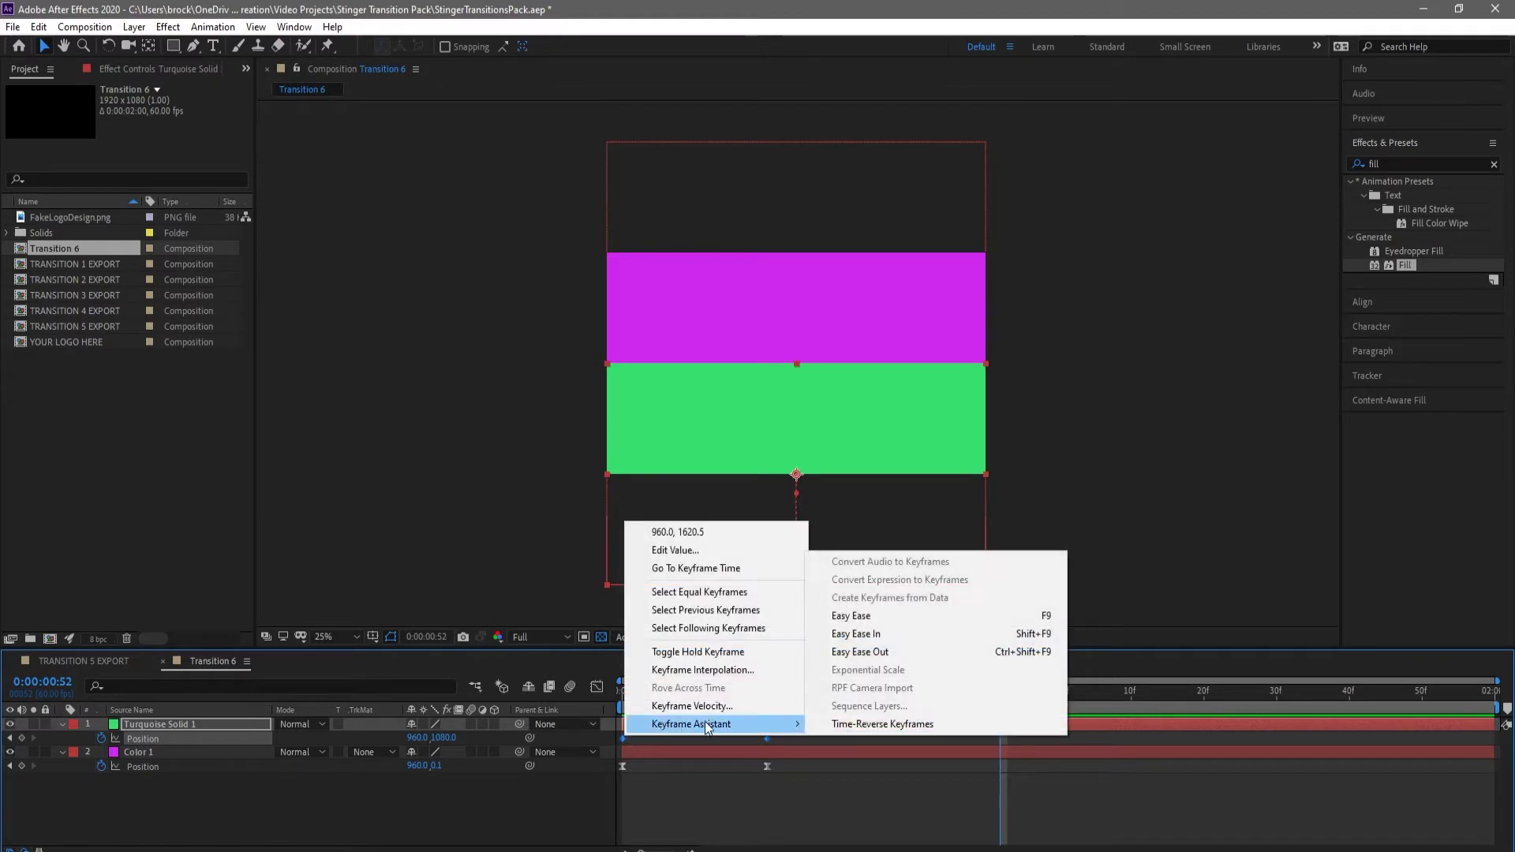
left_click(868, 651)
left_click_drag(785, 759, 617, 773)
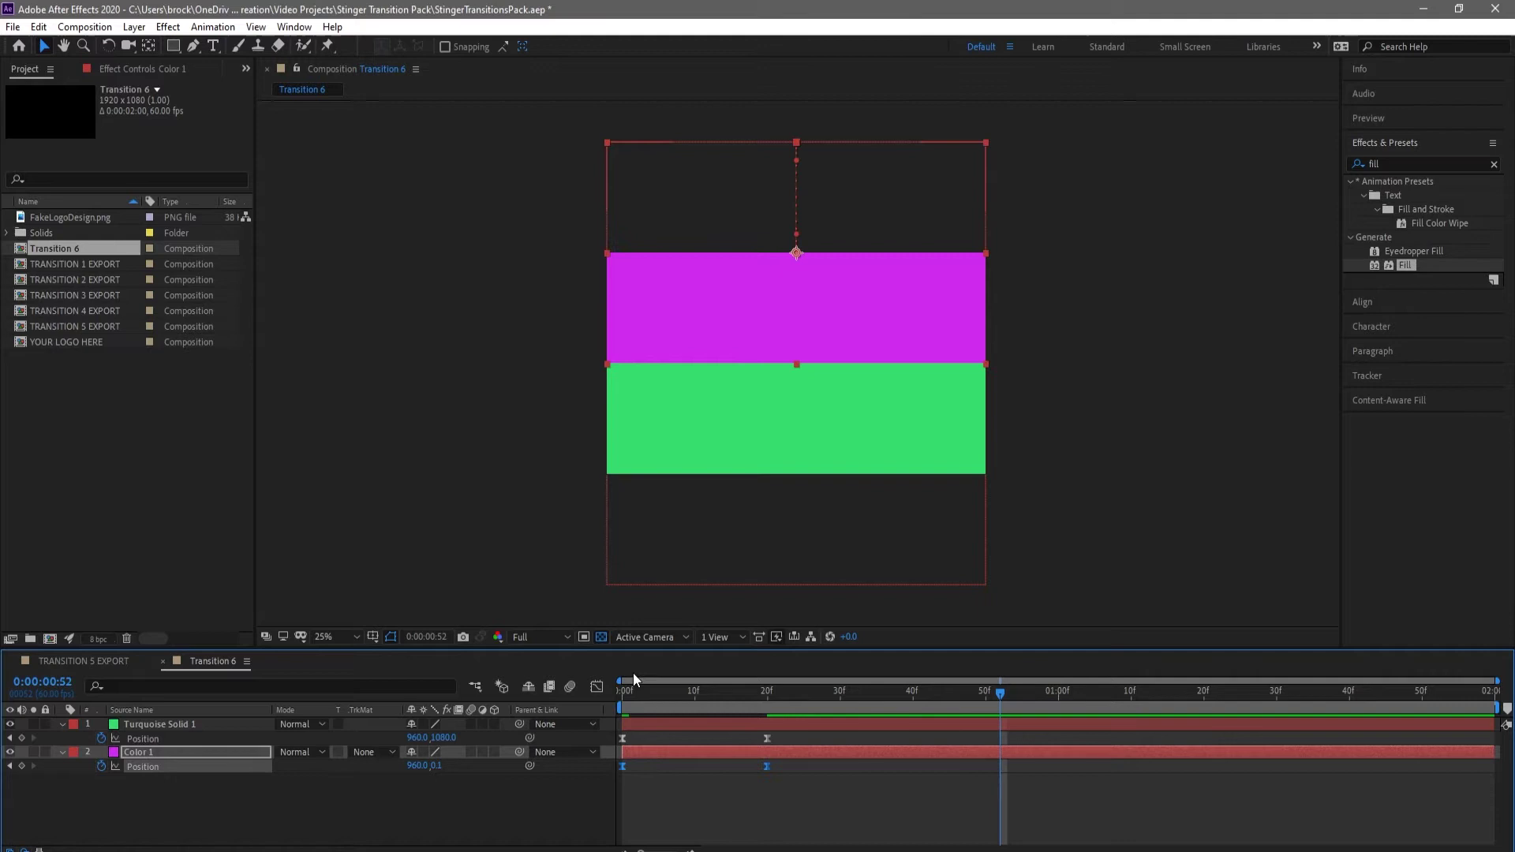
Ease Color 1's Position speed curve by dragging its first keyframe's influence to about 67%.
left_click(597, 688)
right_click(651, 737)
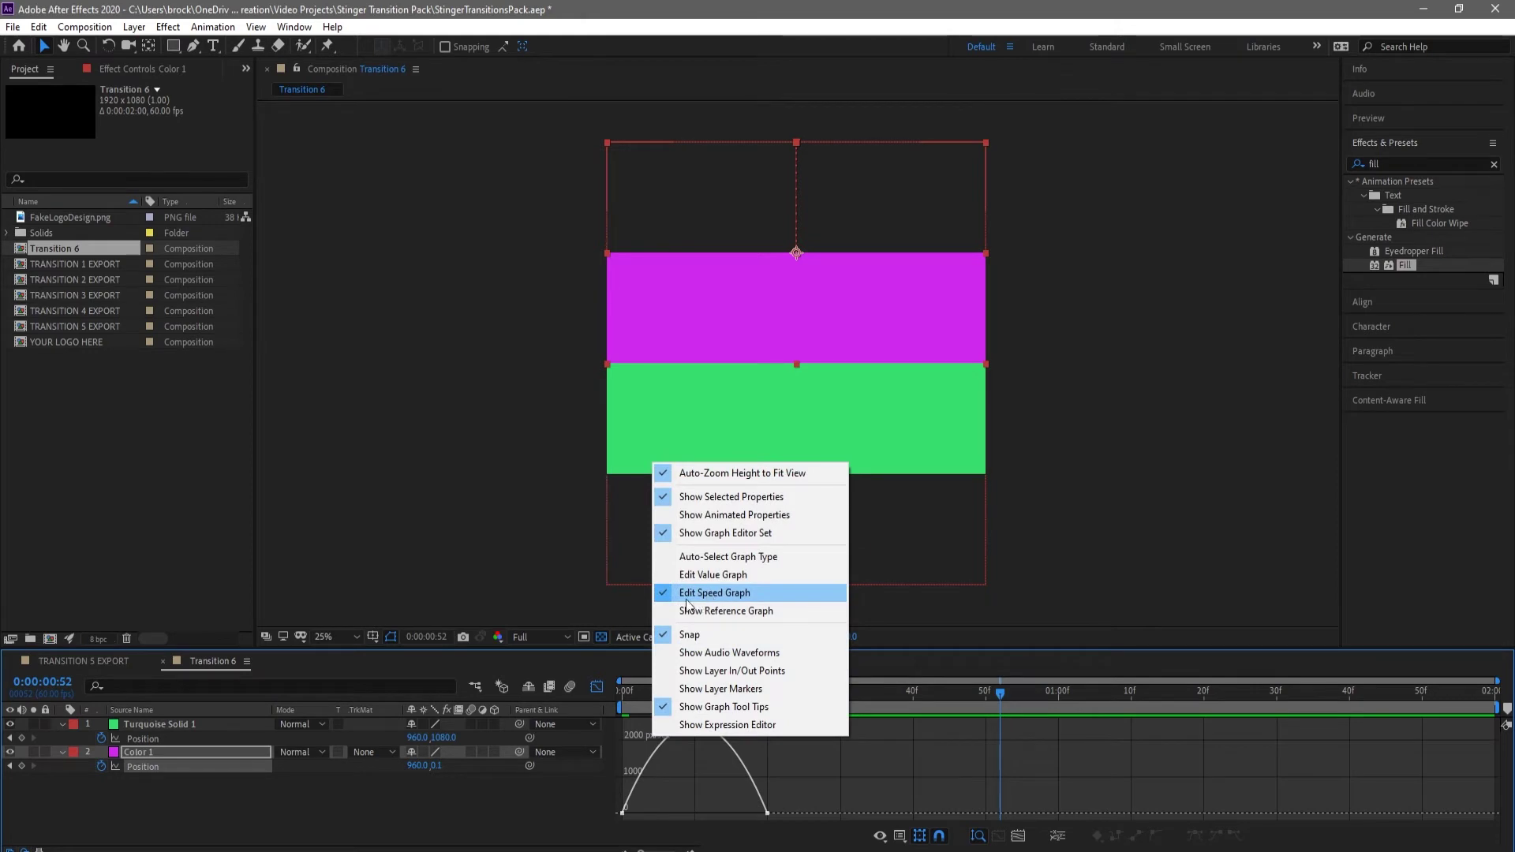
left_click(663, 790)
left_click(643, 769)
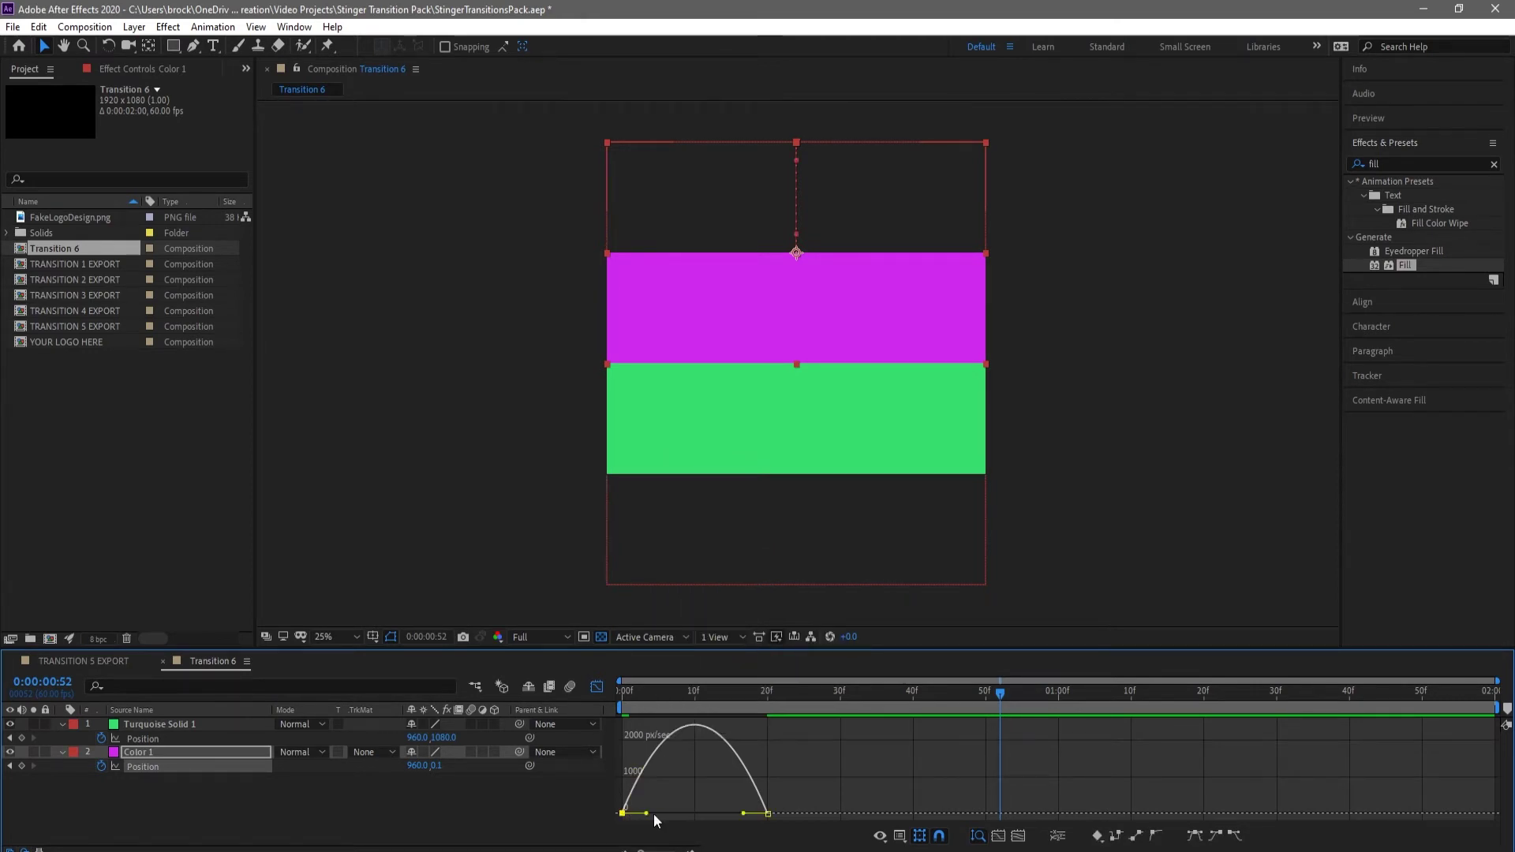
left_click_drag(647, 814, 718, 814)
left_click(596, 686)
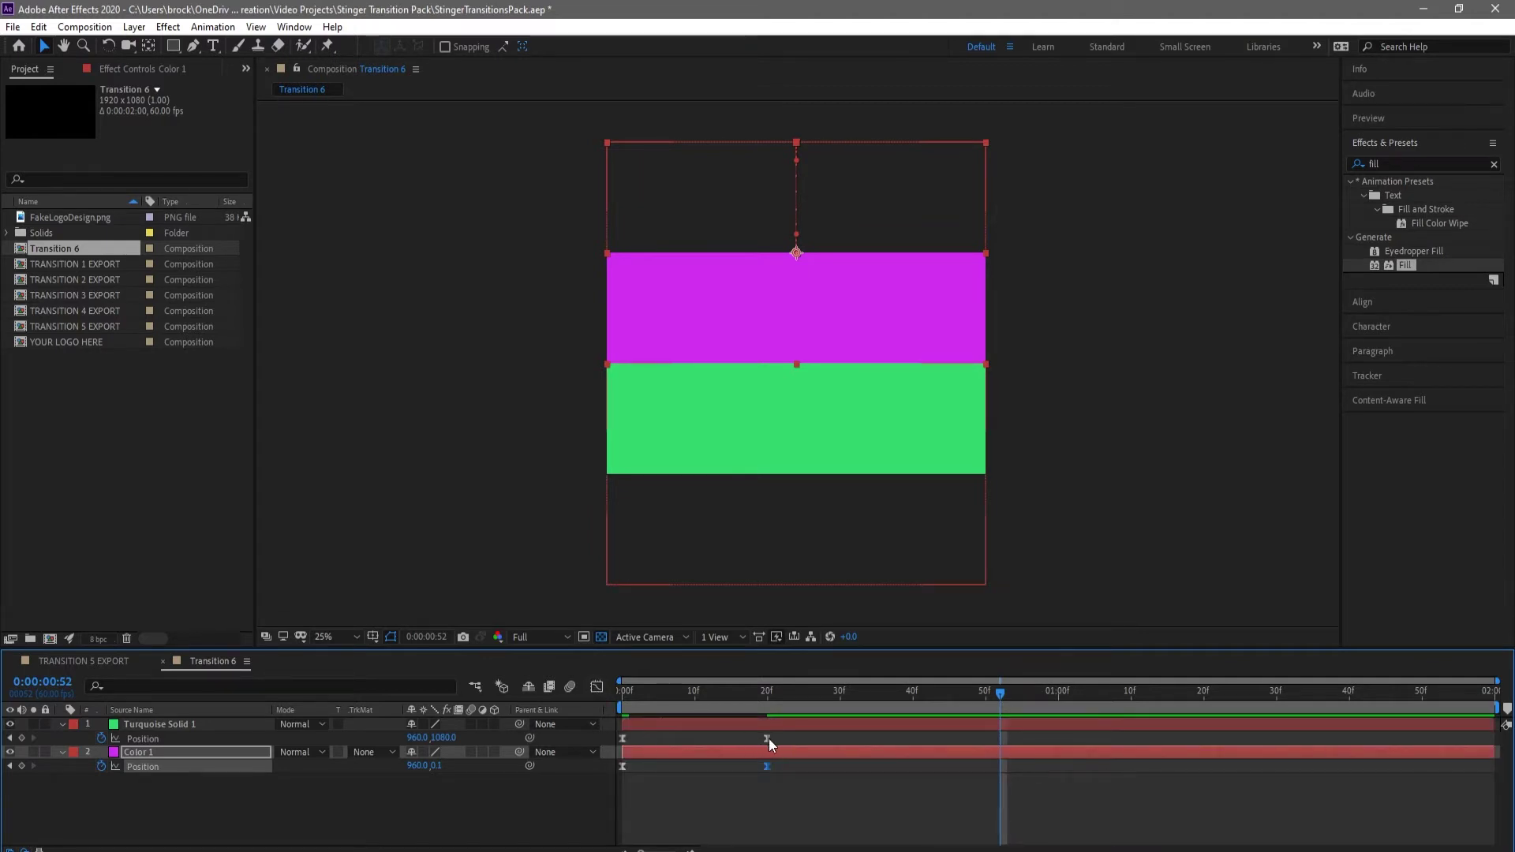
Ease Turquoise Solid 1's Position speed curve by dragging its first keyframe's influence handle.
left_click(766, 737)
left_click_drag(697, 739, 740, 741)
left_click_drag(624, 741, 624, 741)
left_click(597, 686)
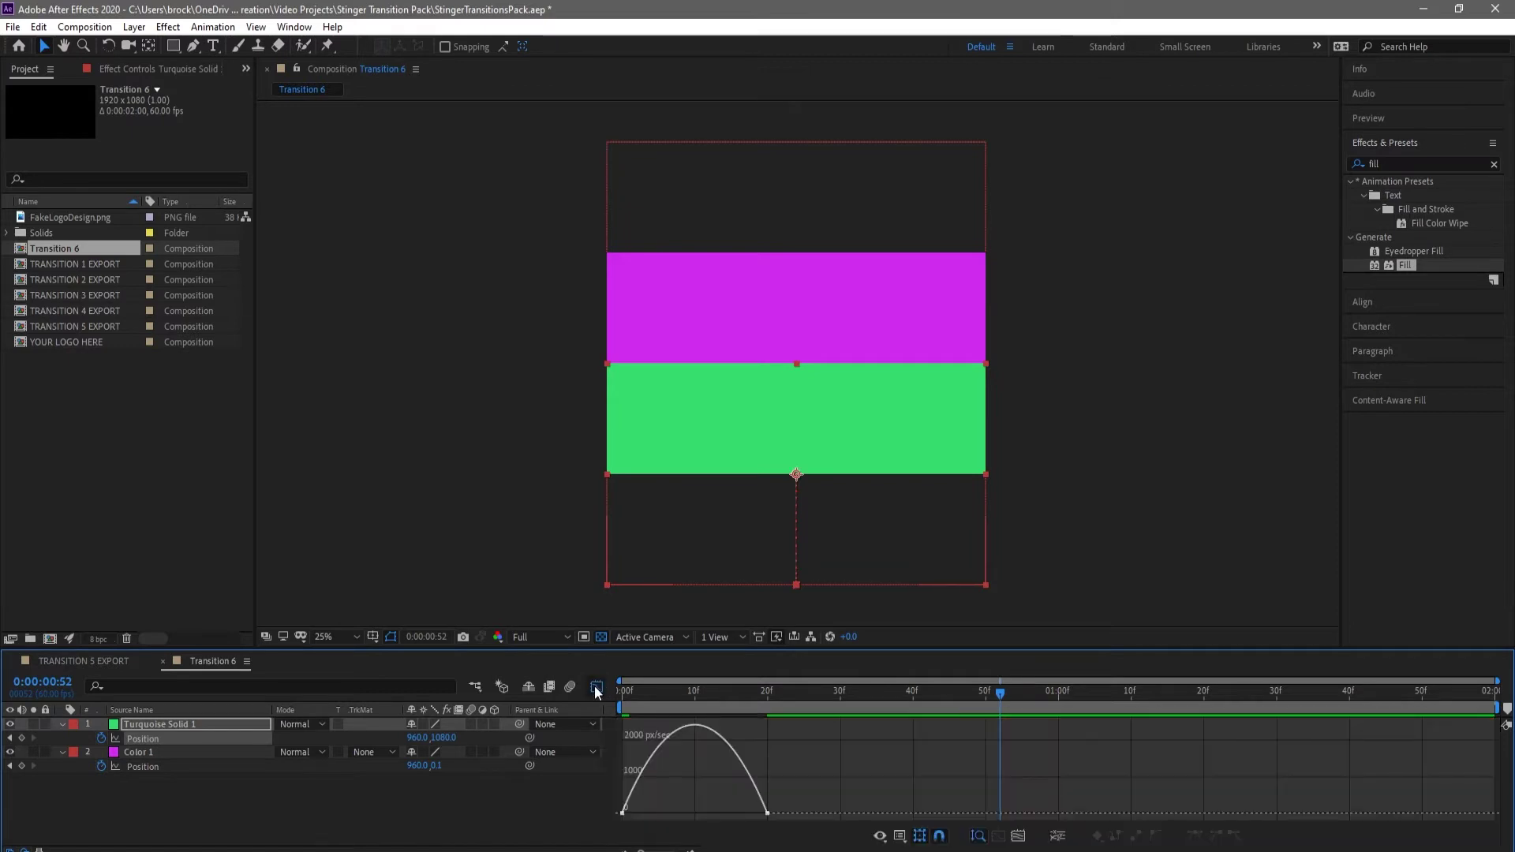
left_click_drag(642, 807, 711, 814)
left_click(597, 687)
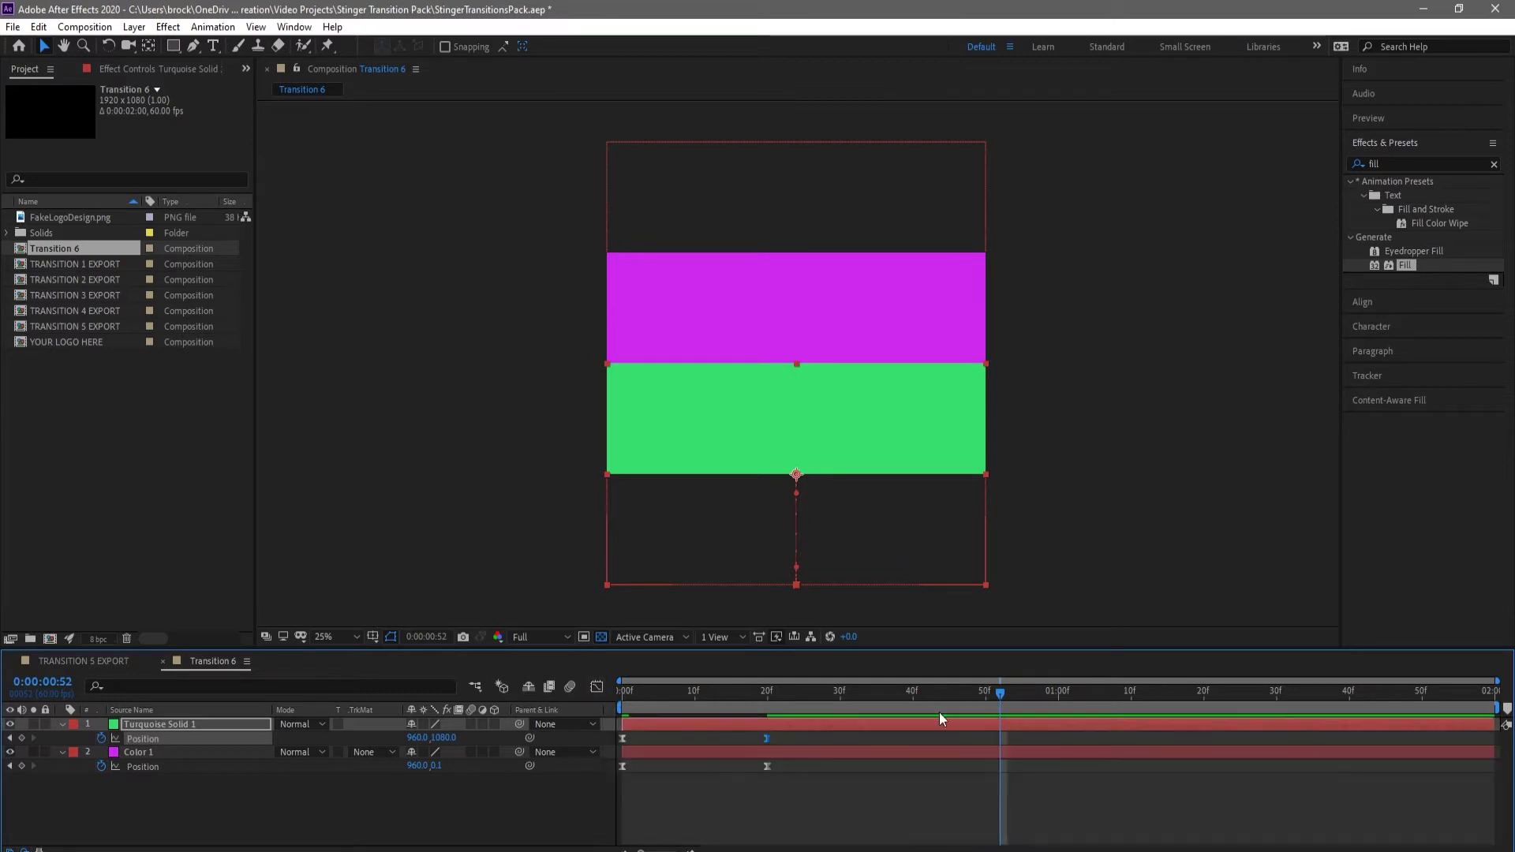
left_click_drag(995, 691, 605, 708)
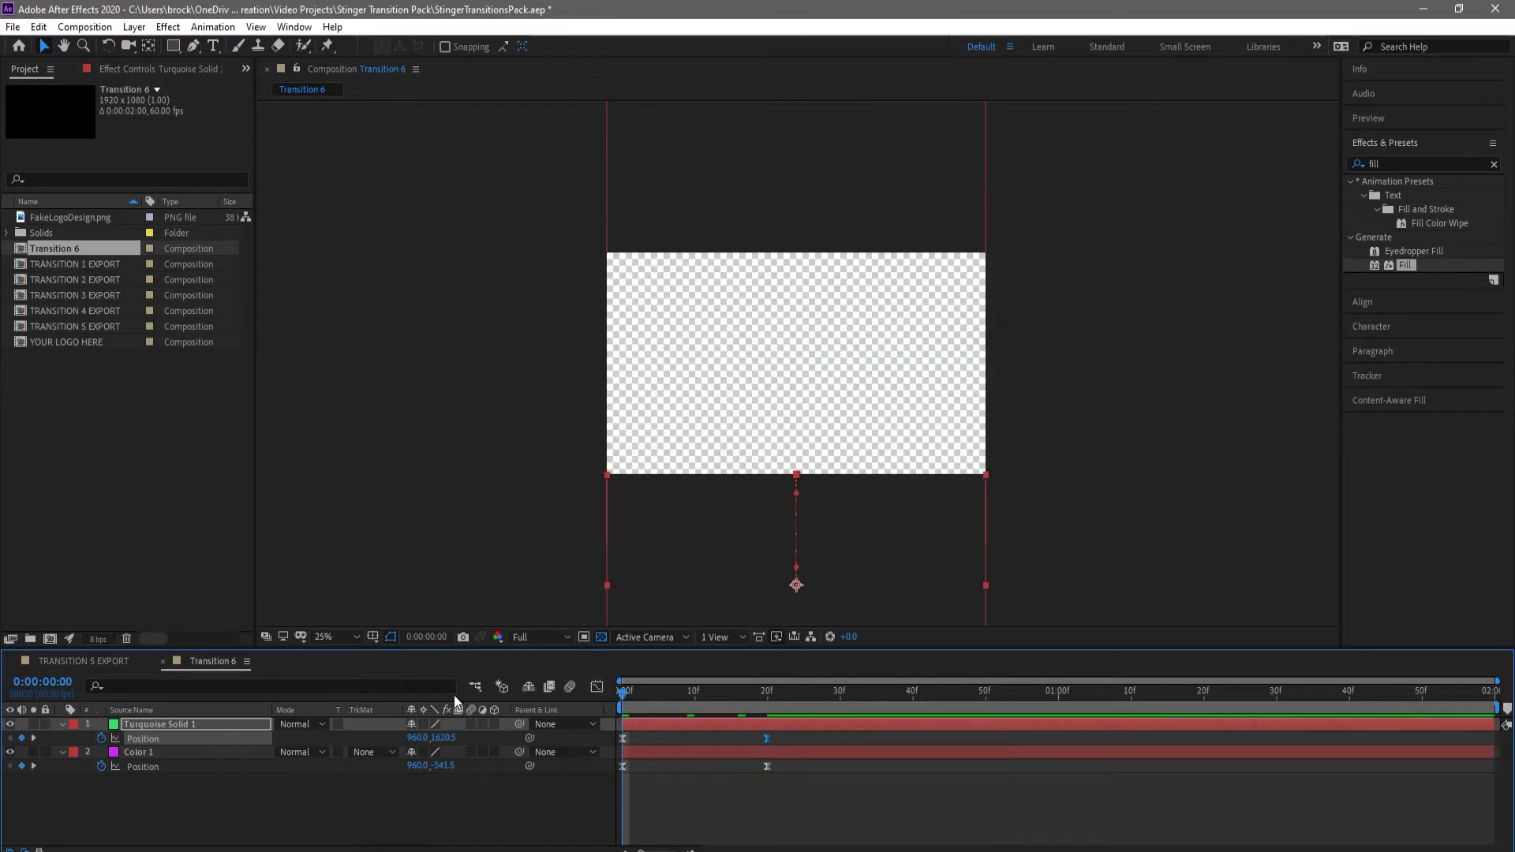
key("space")
key("space")
key("space")
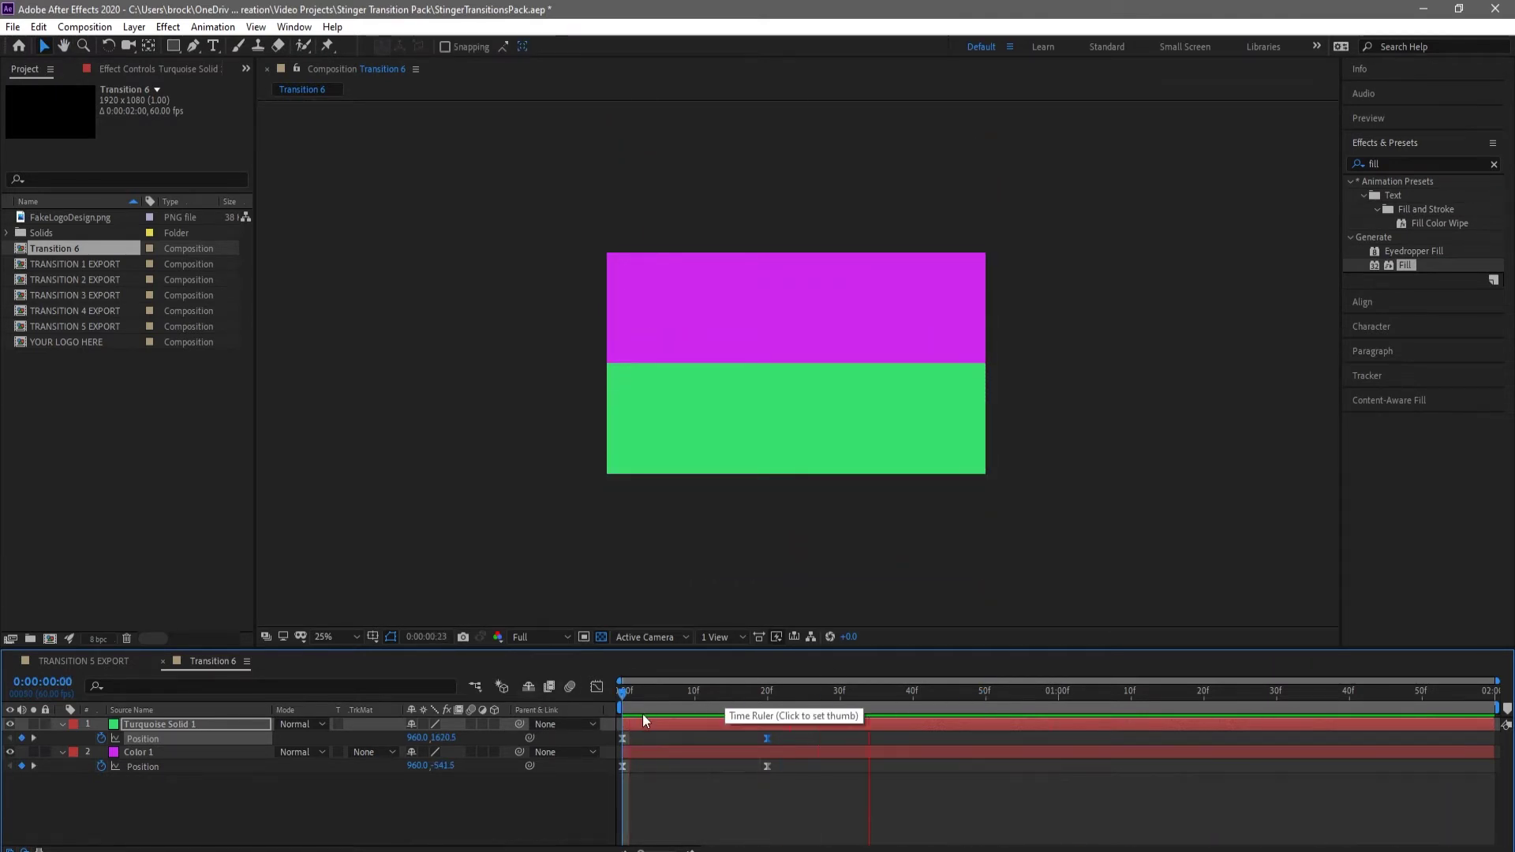
key("space")
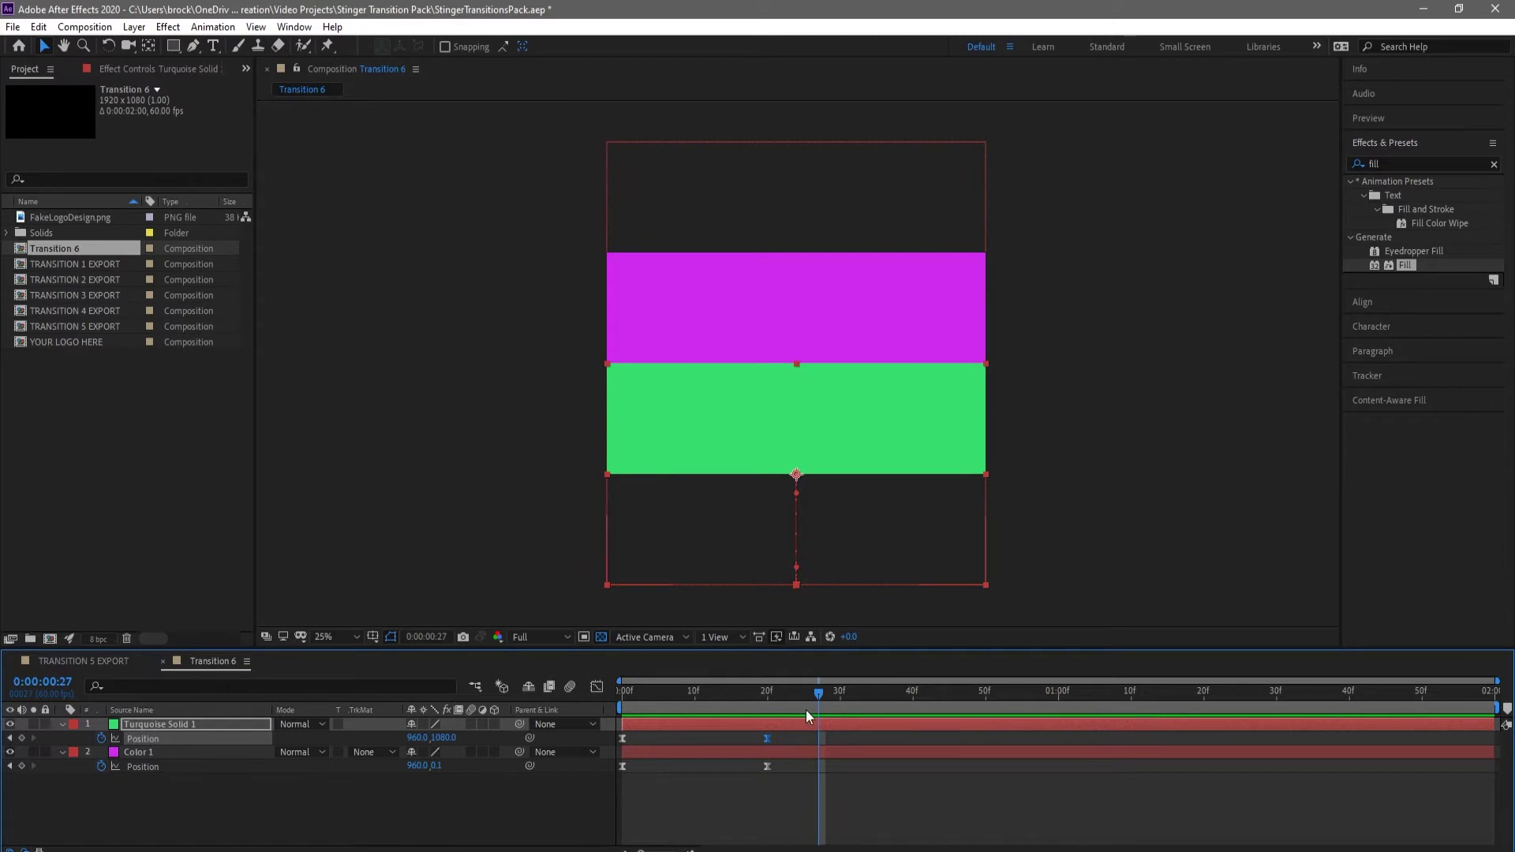
Move both solids' 20f Position keyframes to 30 frames and preview the longer slide-in.
left_click_drag(818, 694, 1351, 719)
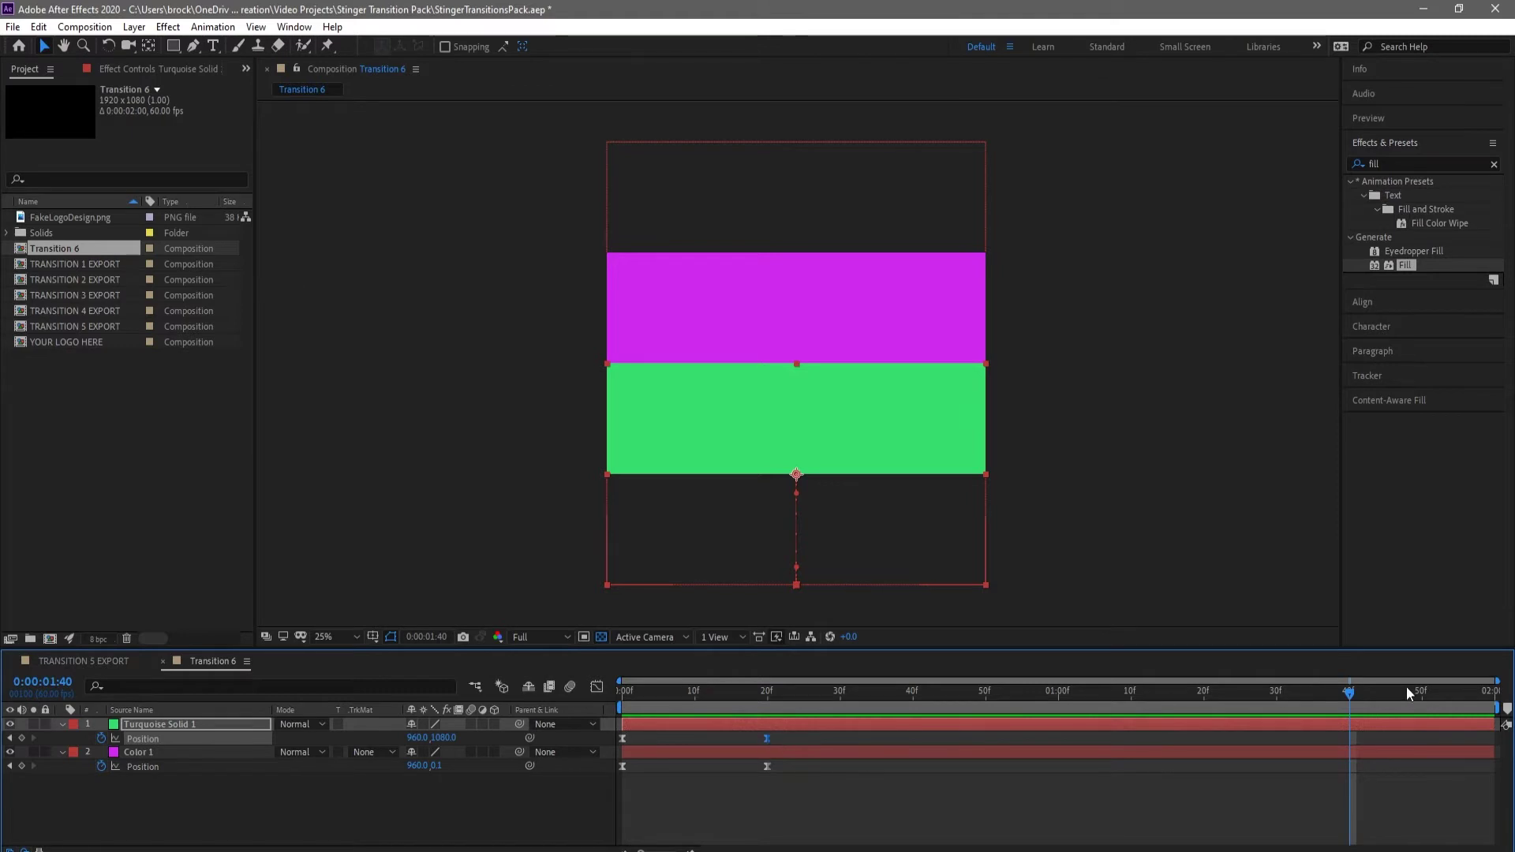
left_click_drag(1343, 691, 839, 695)
left_click_drag(766, 737, 840, 767)
key("space")
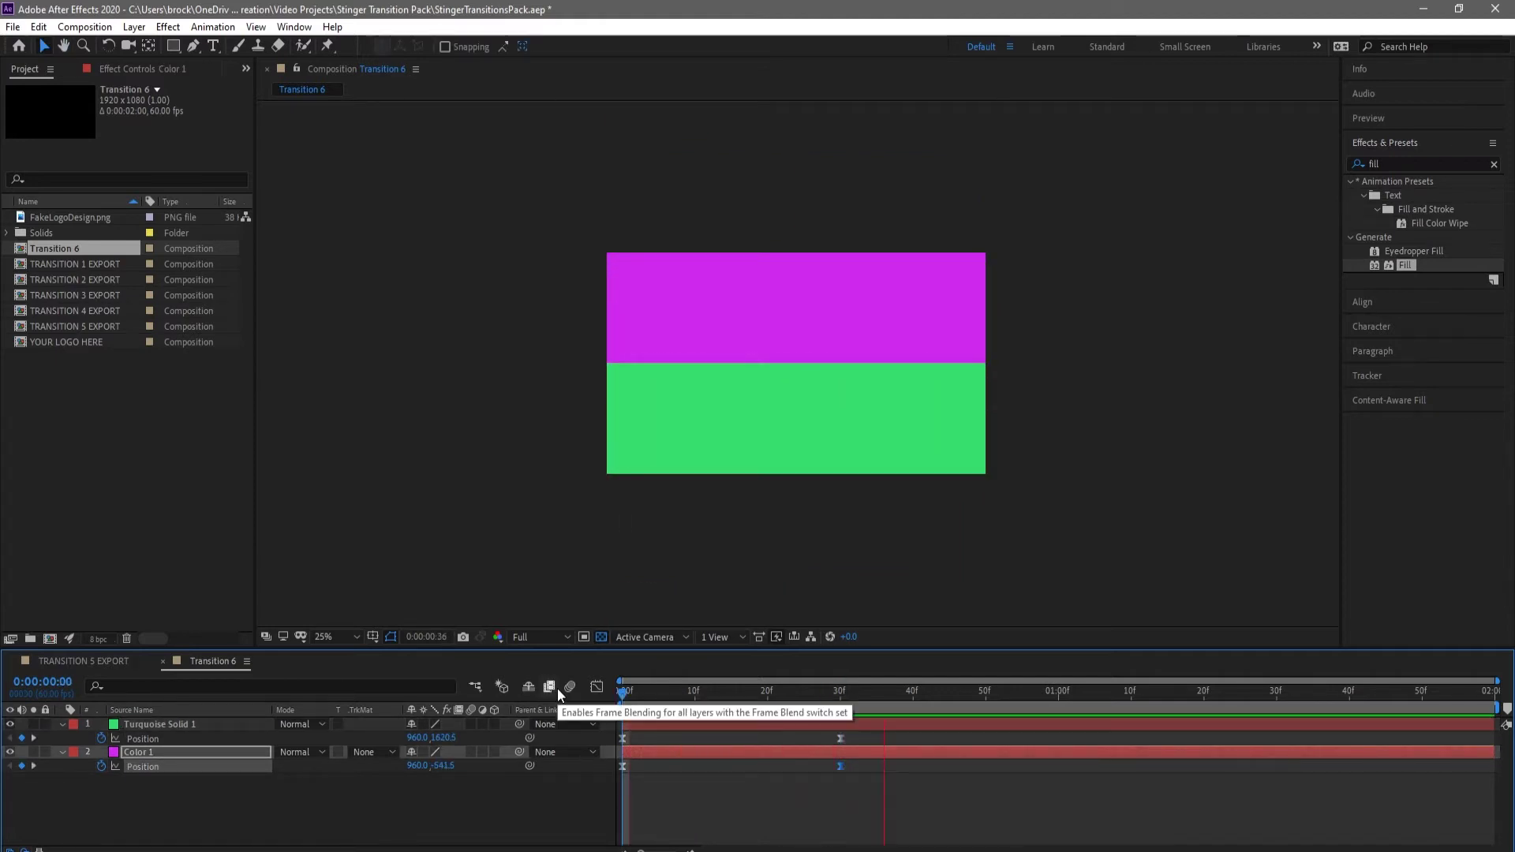
Paste Turquoise Solid 1's Position keyframes at 1:30 so the green solid holds, then slides out.
key("space")
left_click_drag(1035, 687, 1277, 674)
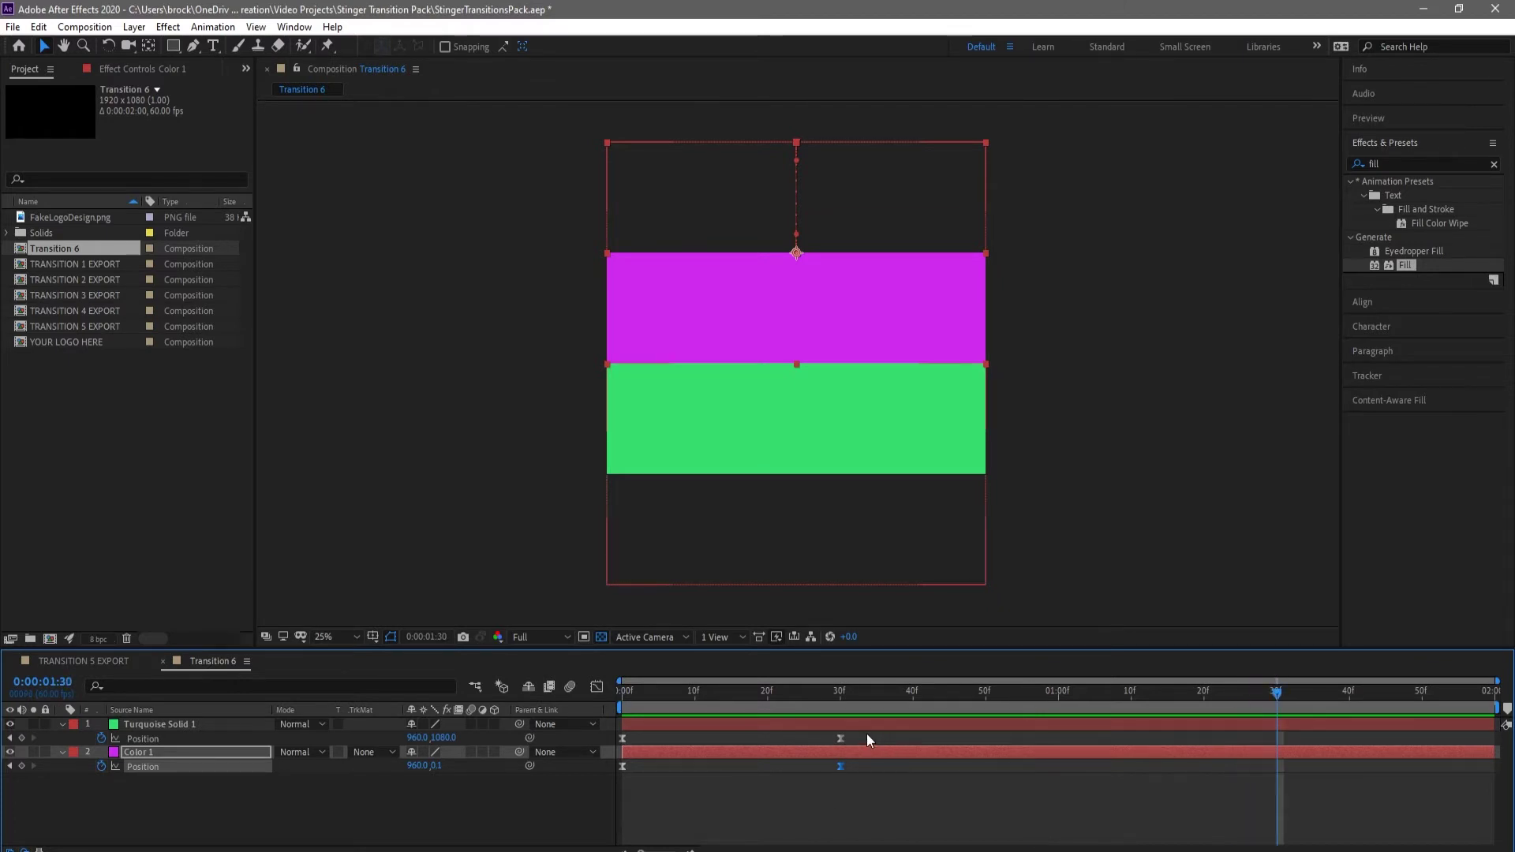
left_click(838, 774)
left_click_drag(845, 738, 628, 742)
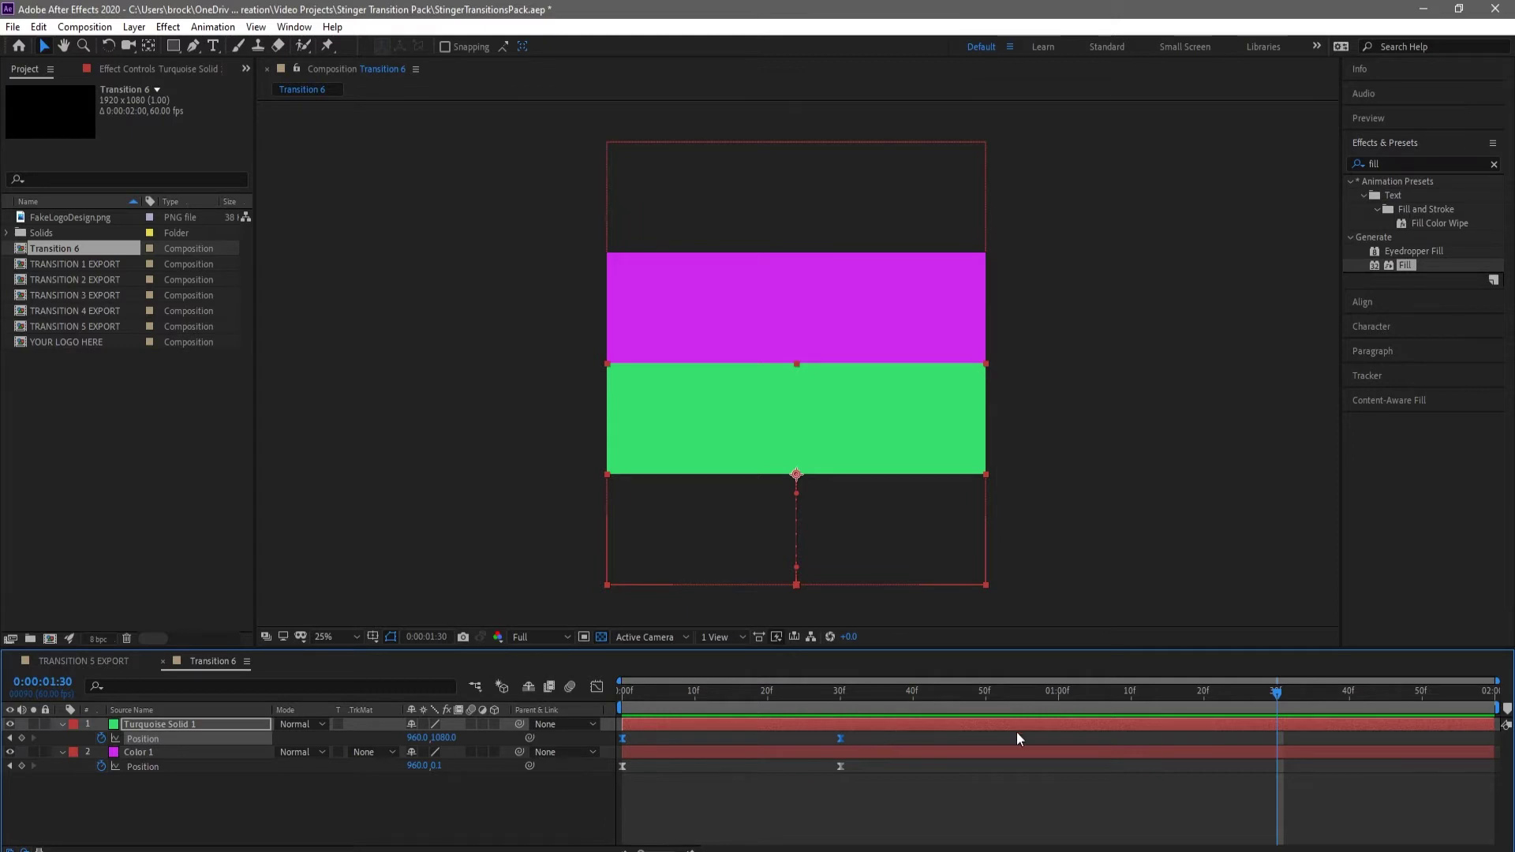
key("ctrl+v")
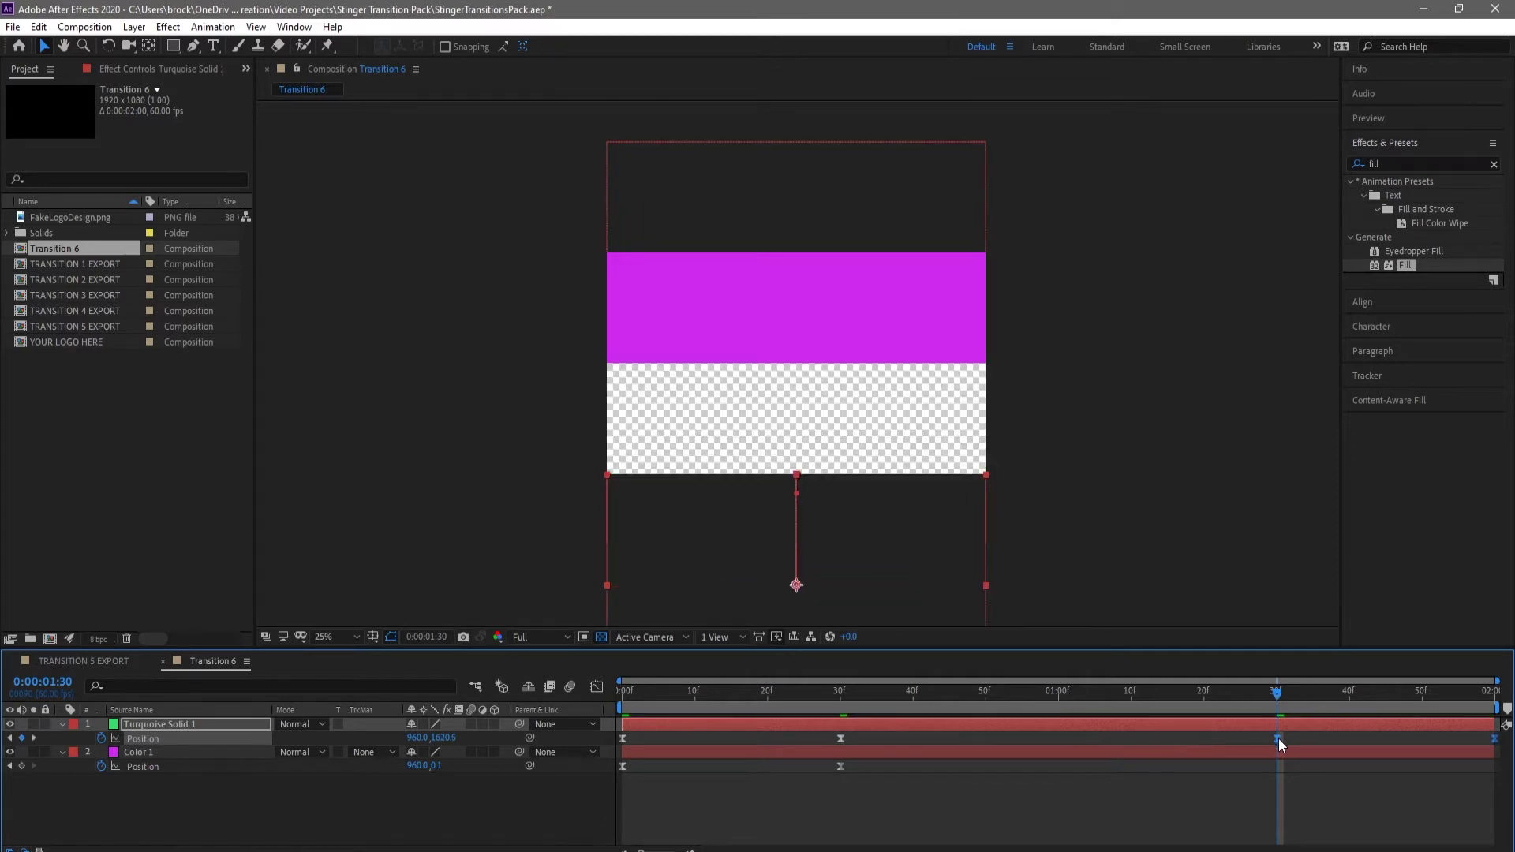
left_click_drag(1279, 739, 1314, 736)
key("ctrl+z")
mouse_move(1494, 739)
left_mouse_down()
mouse_move(1278, 740)
mouse_move(1499, 745)
mouse_move(1495, 720)
left_mouse_up()
mouse_move(1277, 691)
left_mouse_down()
mouse_move(1503, 721)
mouse_move(1273, 711)
mouse_move(1292, 703)
mouse_move(1280, 701)
left_mouse_up()
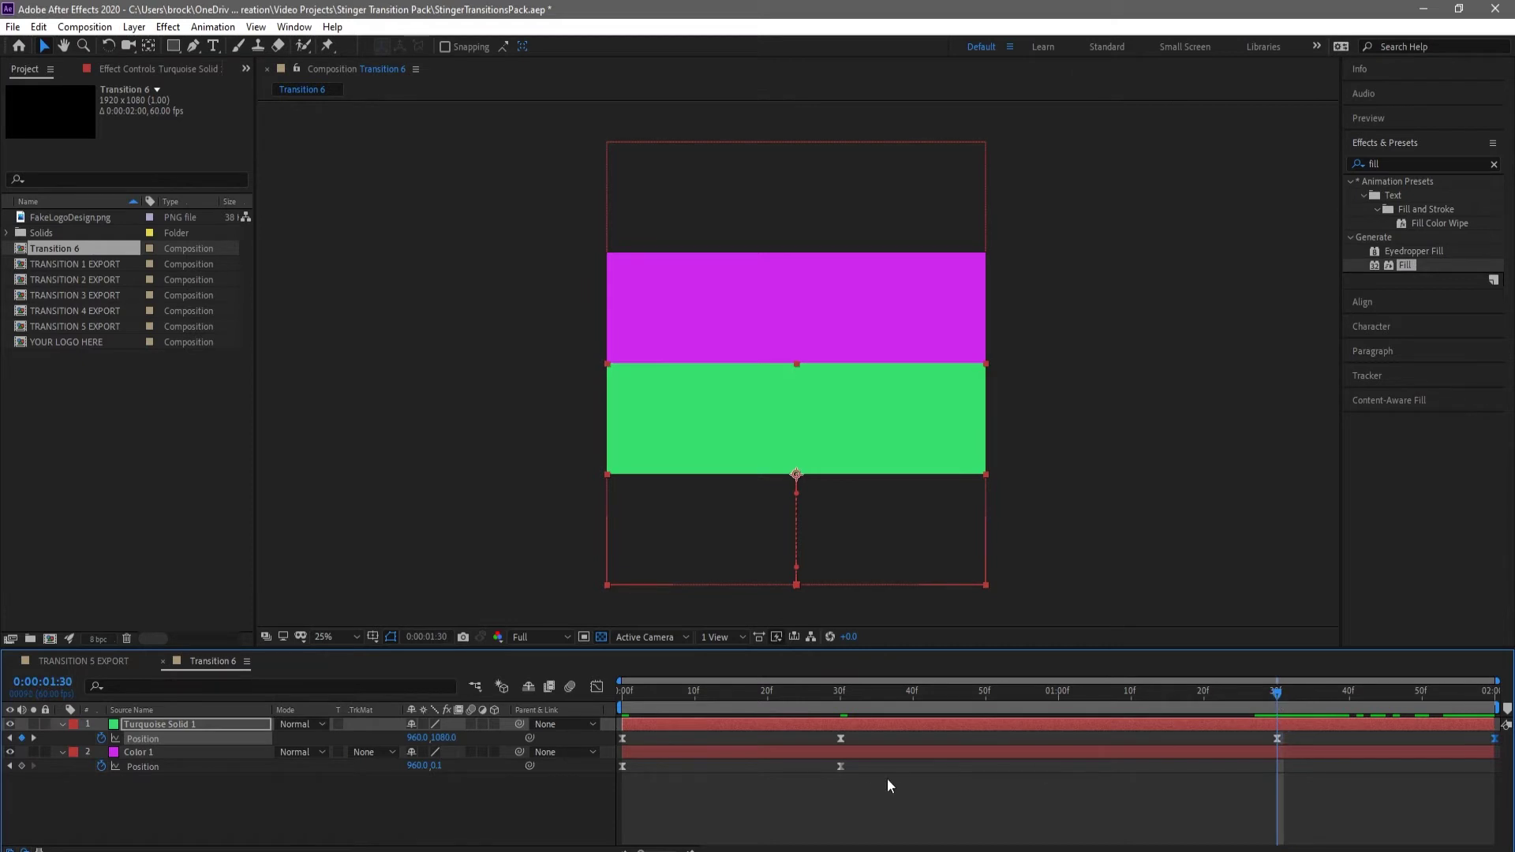
Hold Color 1's resting position at 1:30, put its off-screen position on 1:59, and preview.
left_click(822, 764)
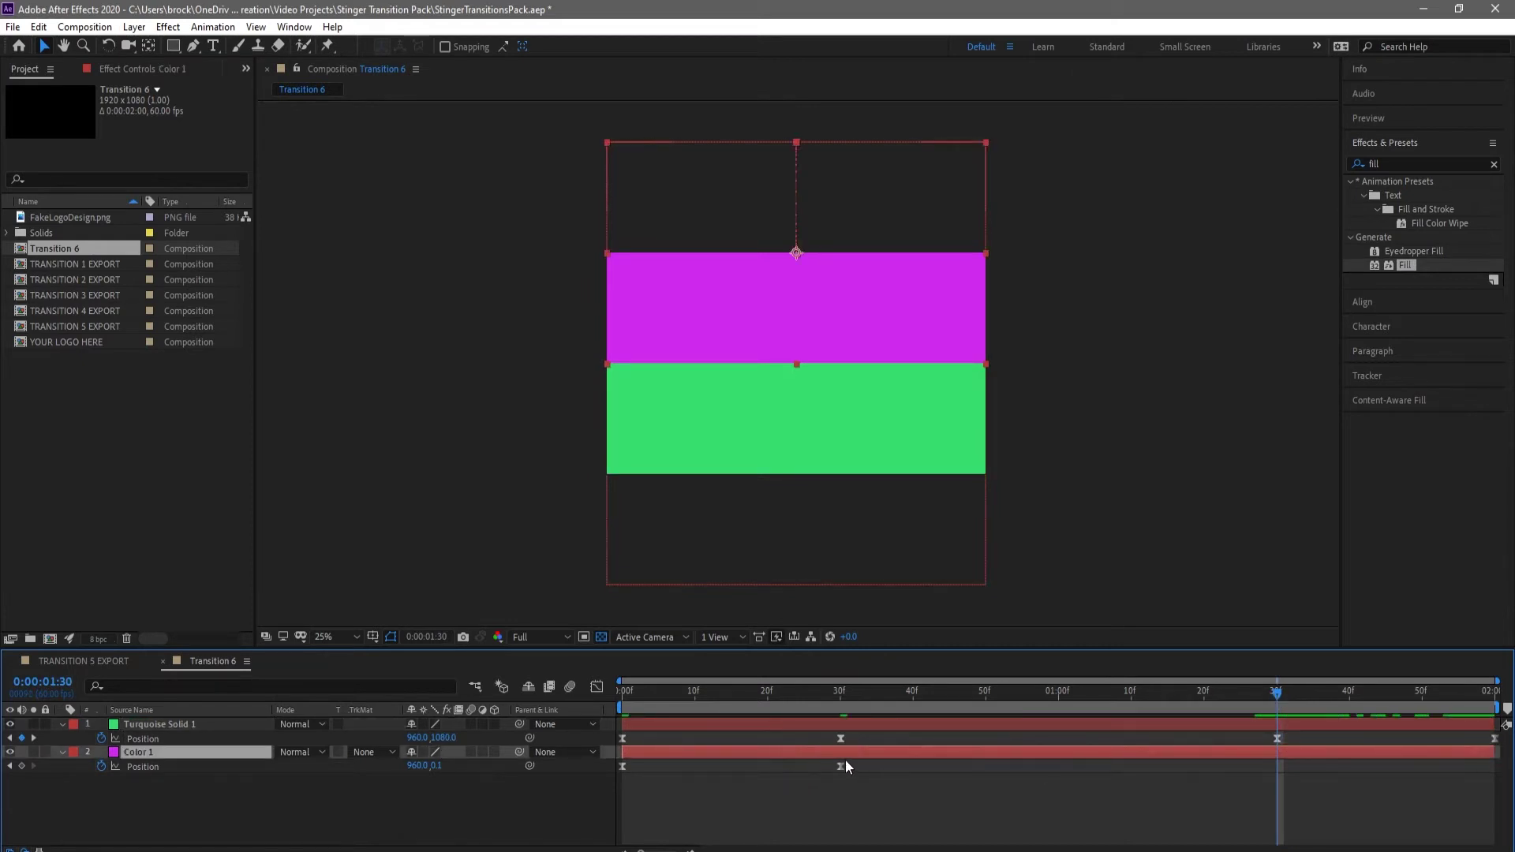
left_click(839, 766)
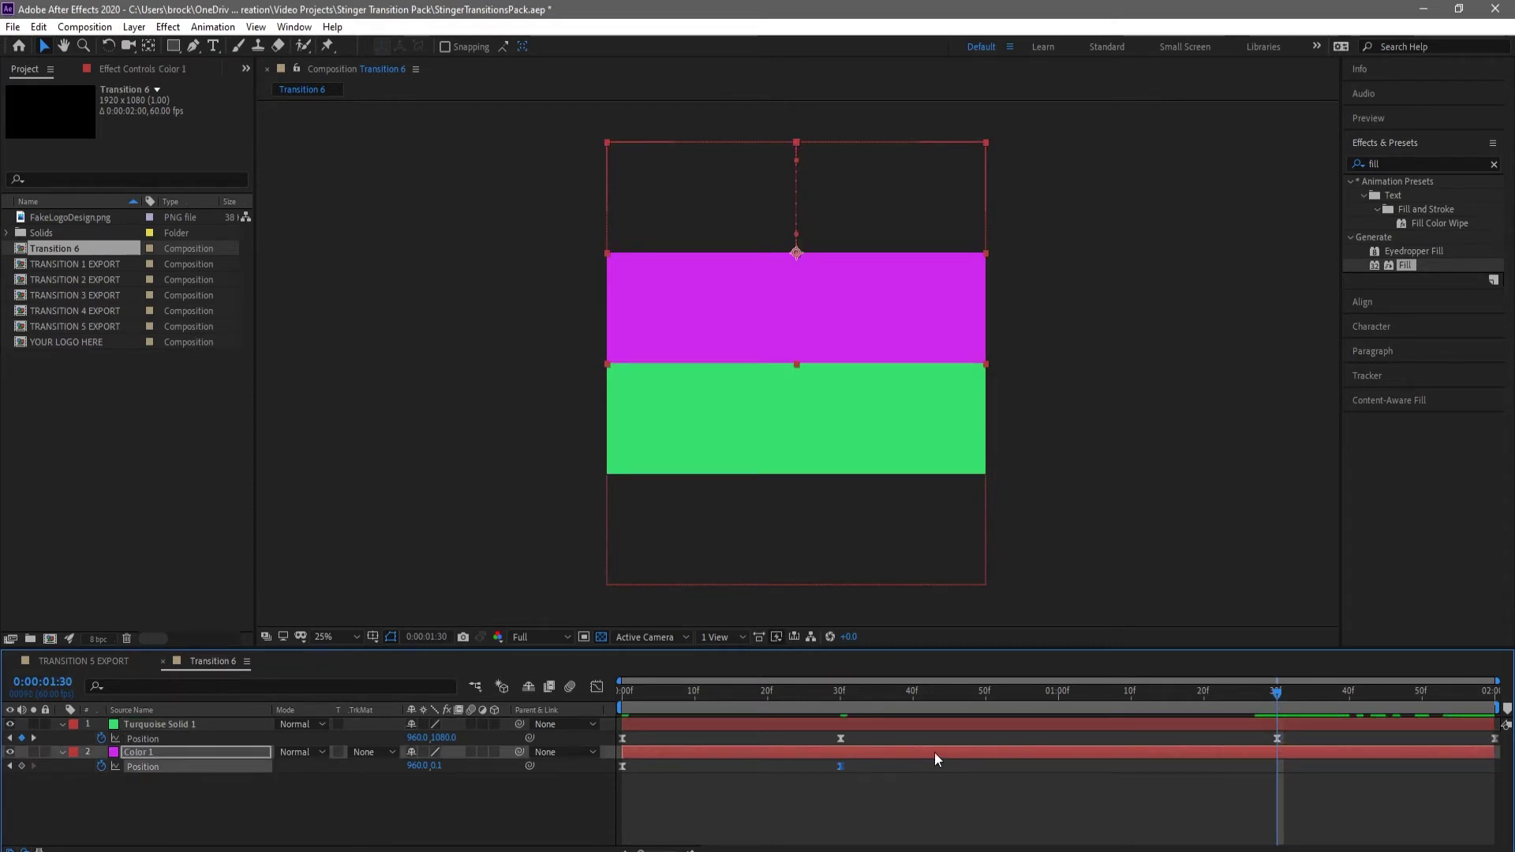
key("ctrl+c")
key("ctrl+v")
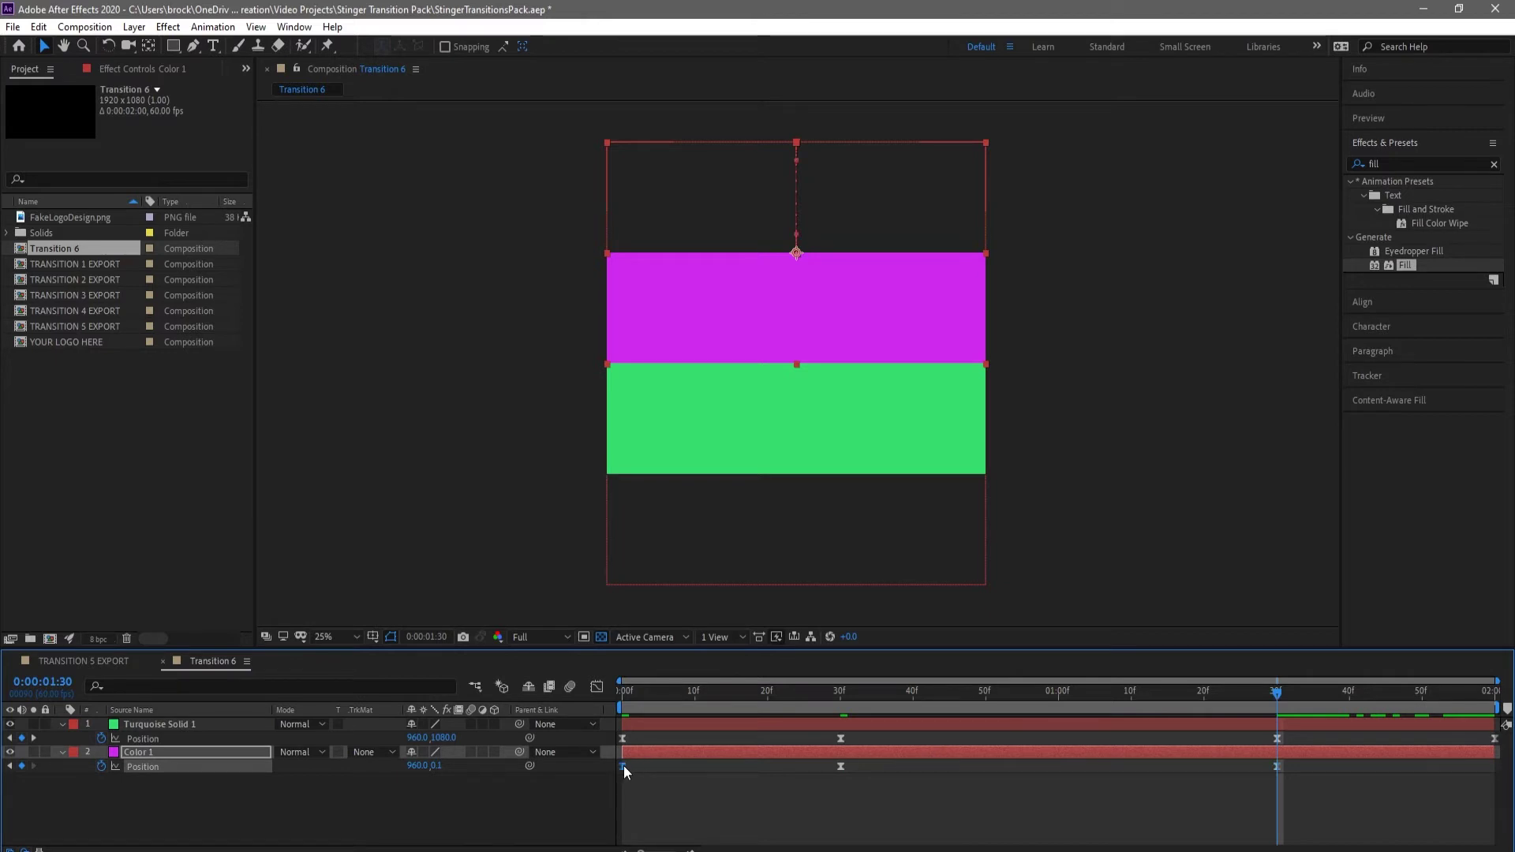
left_click(623, 765)
left_click_drag(1276, 694, 1498, 696)
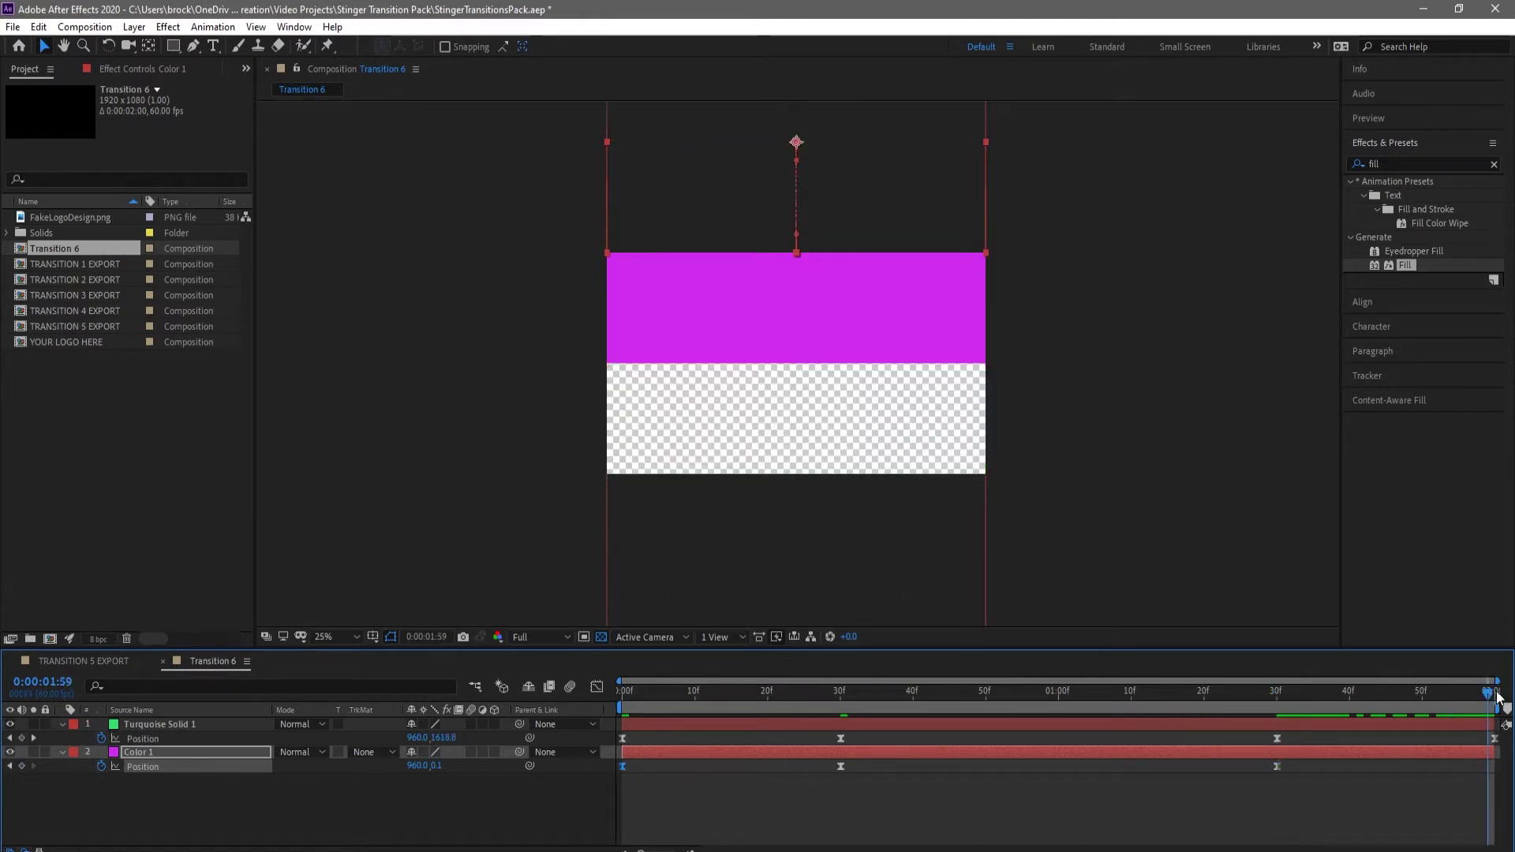
key("ctrl+v")
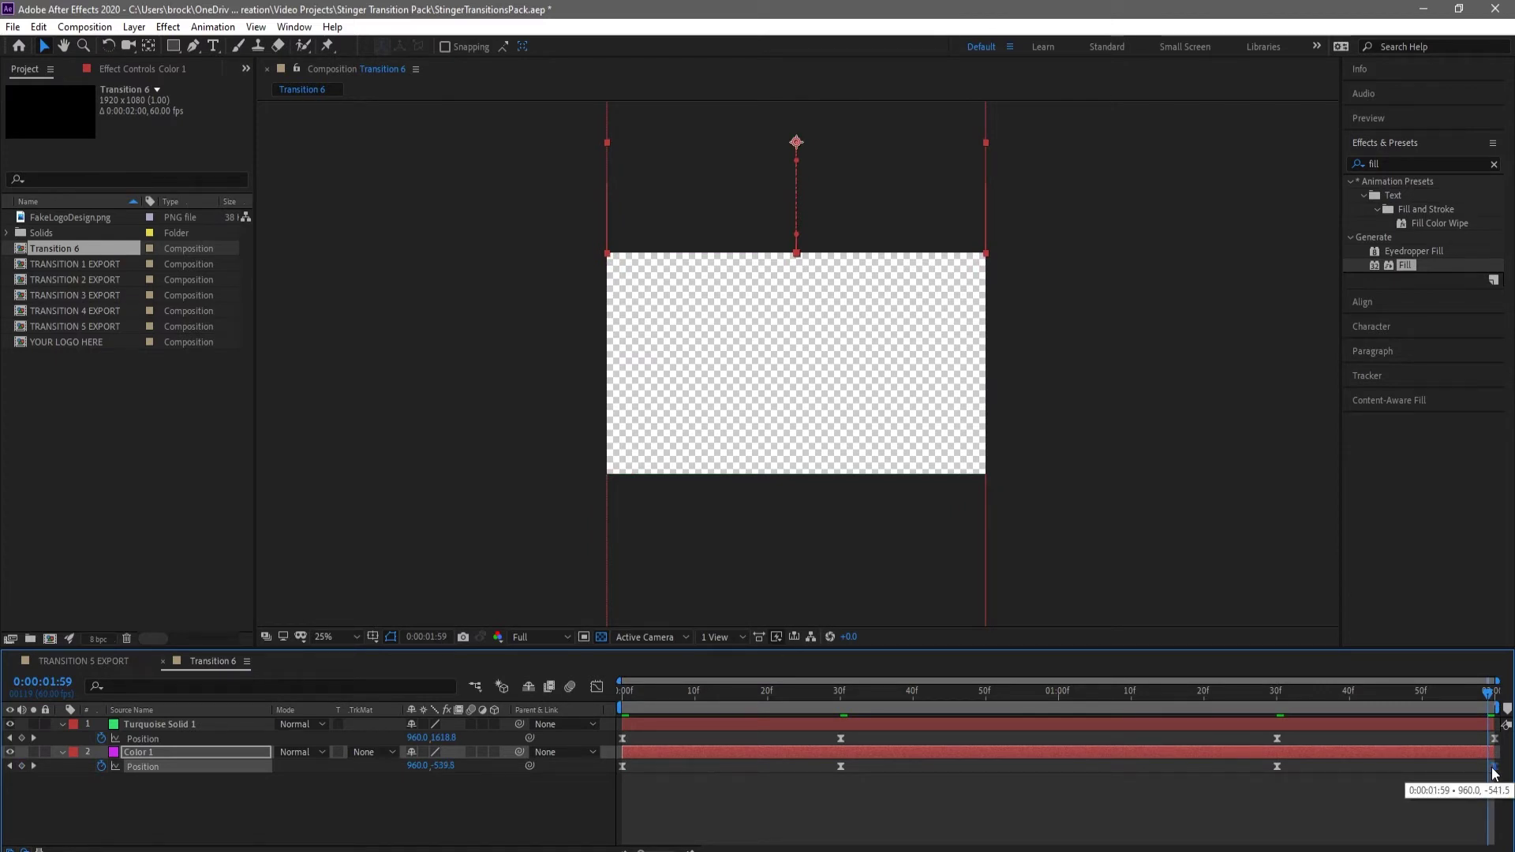
key("space")
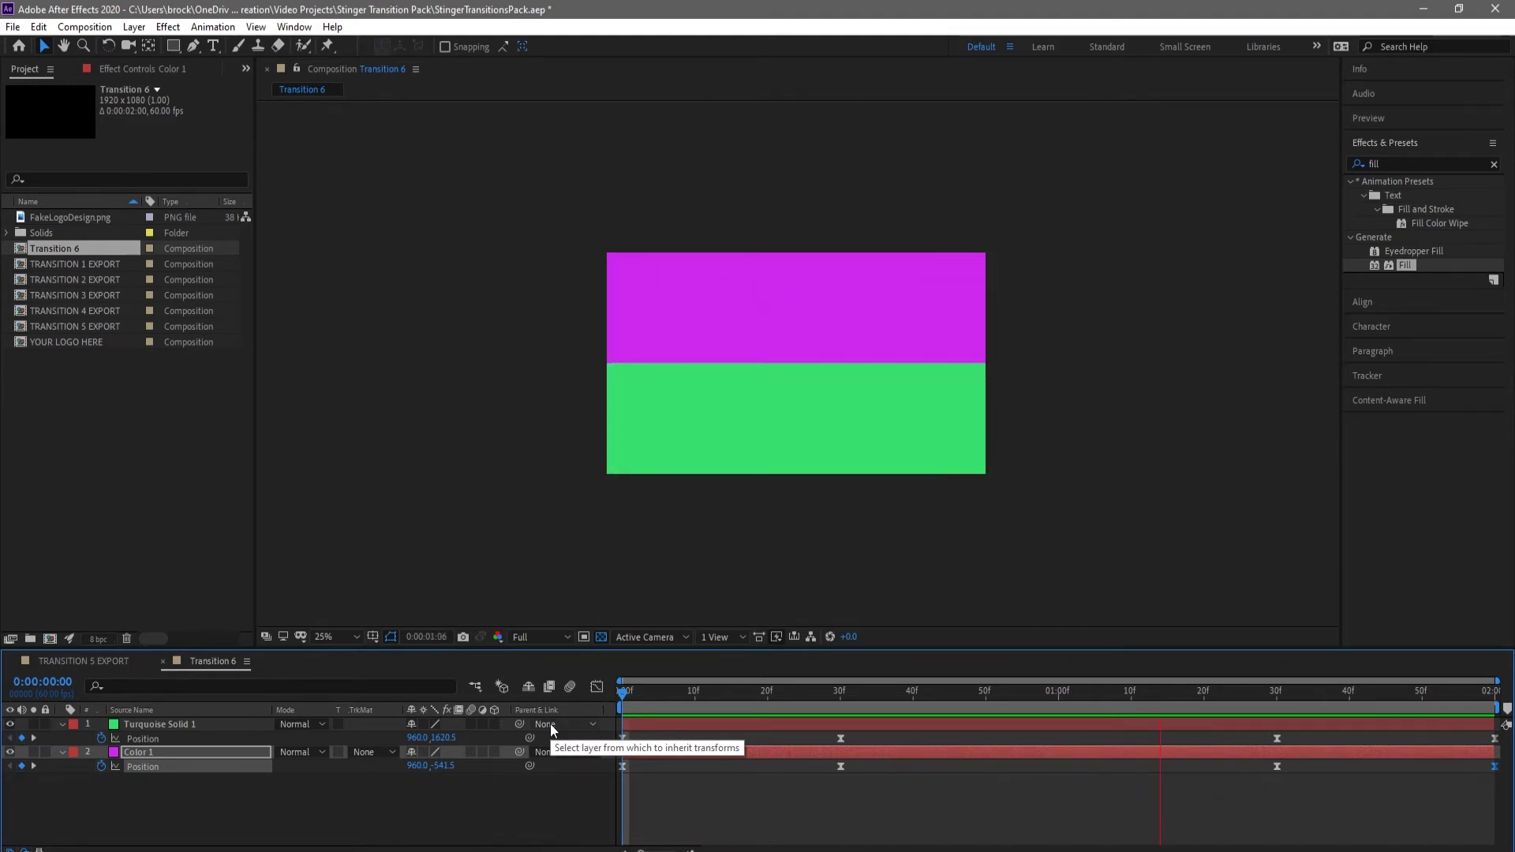
key("space")
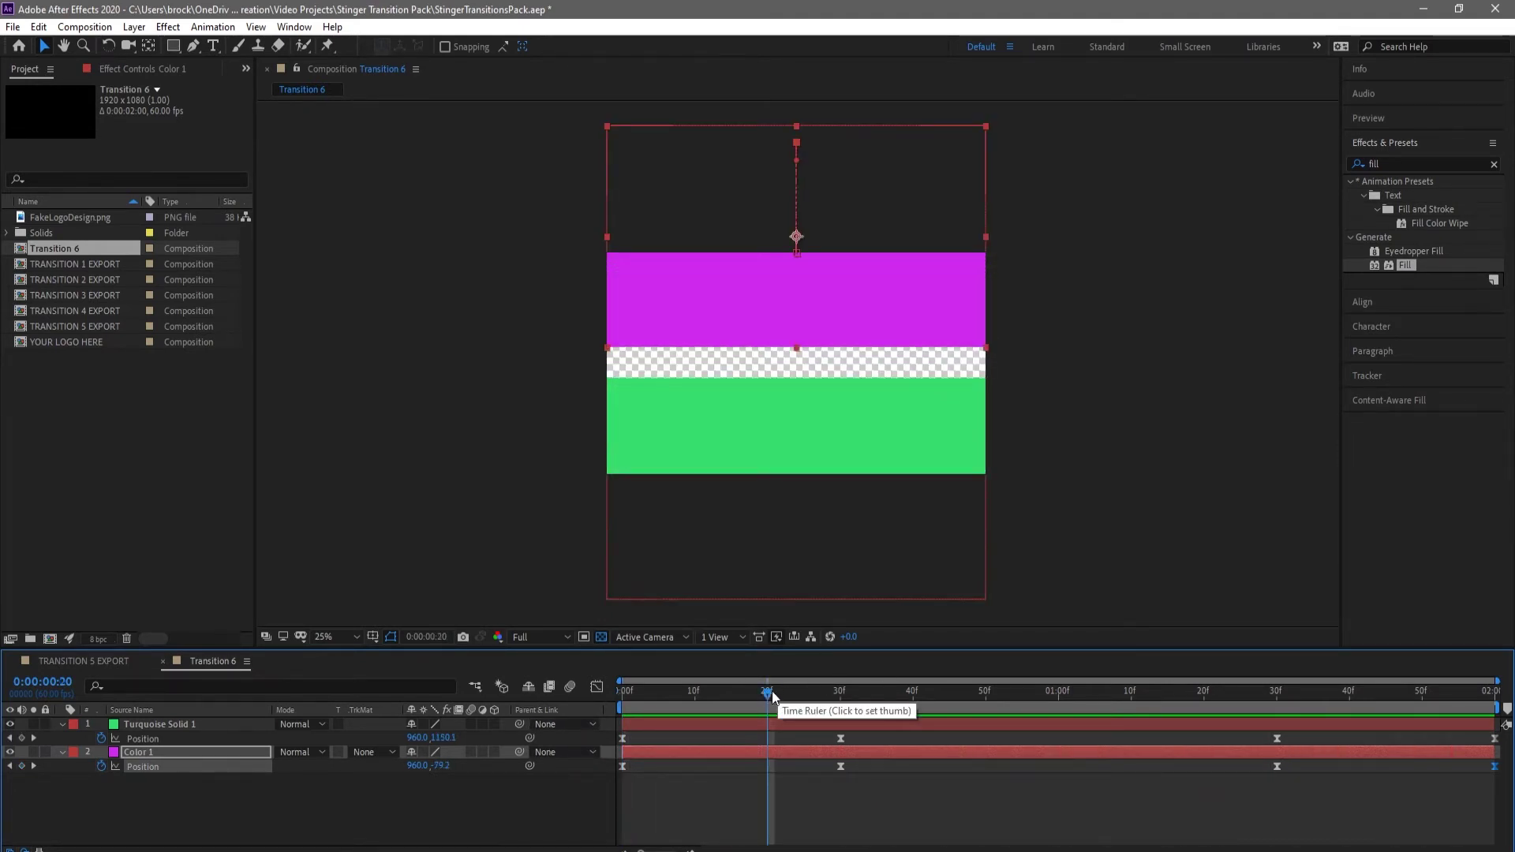
left_click_drag(770, 689, 838, 694)
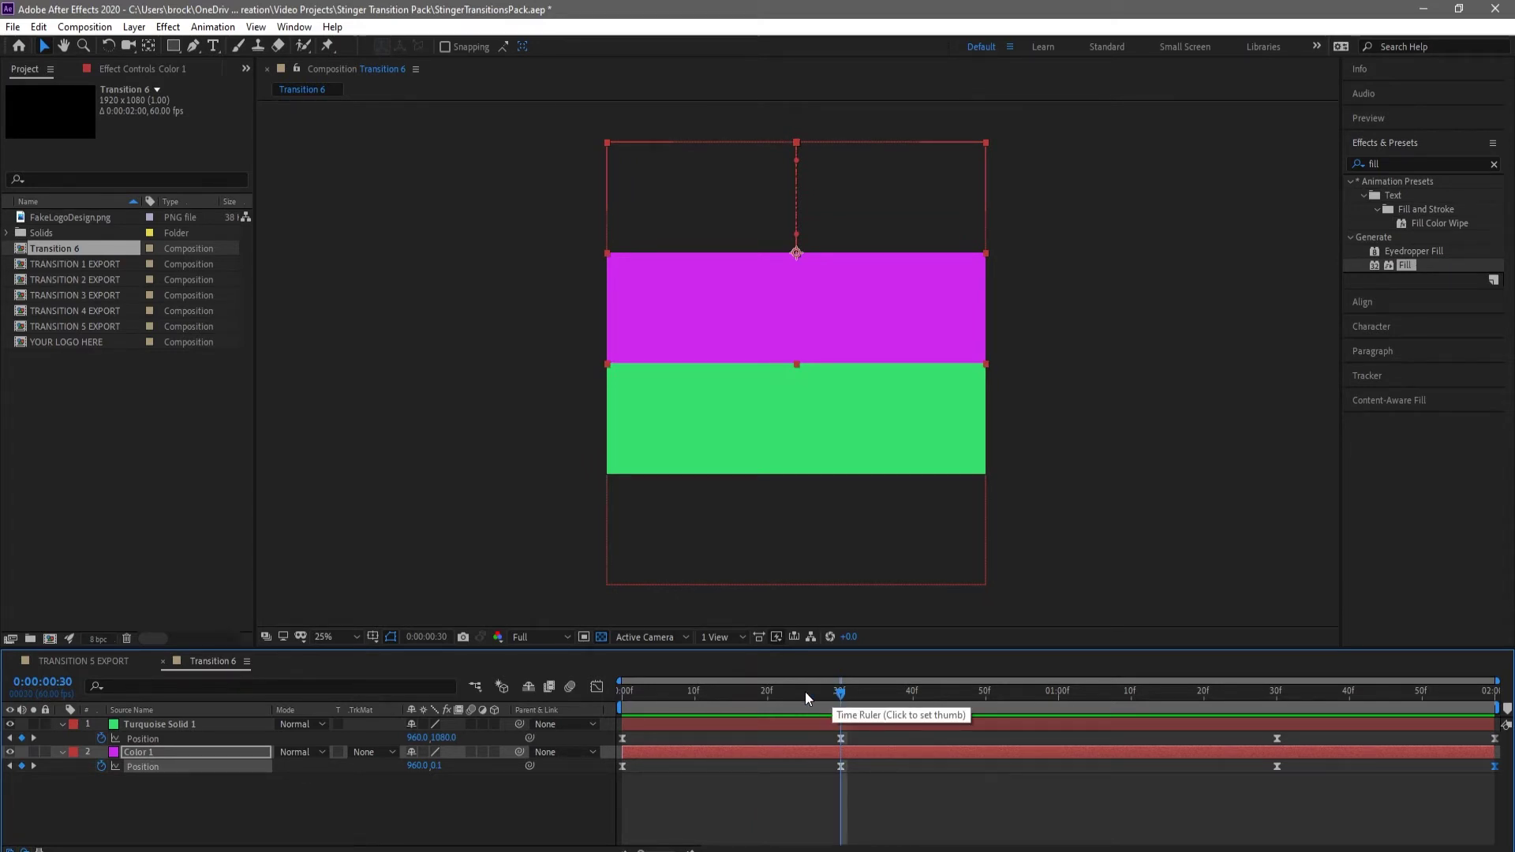
Review and close the YOUR LOGO HERE comp, then collapse Turquoise Solid 1 and Color 1.
double_click(71, 342)
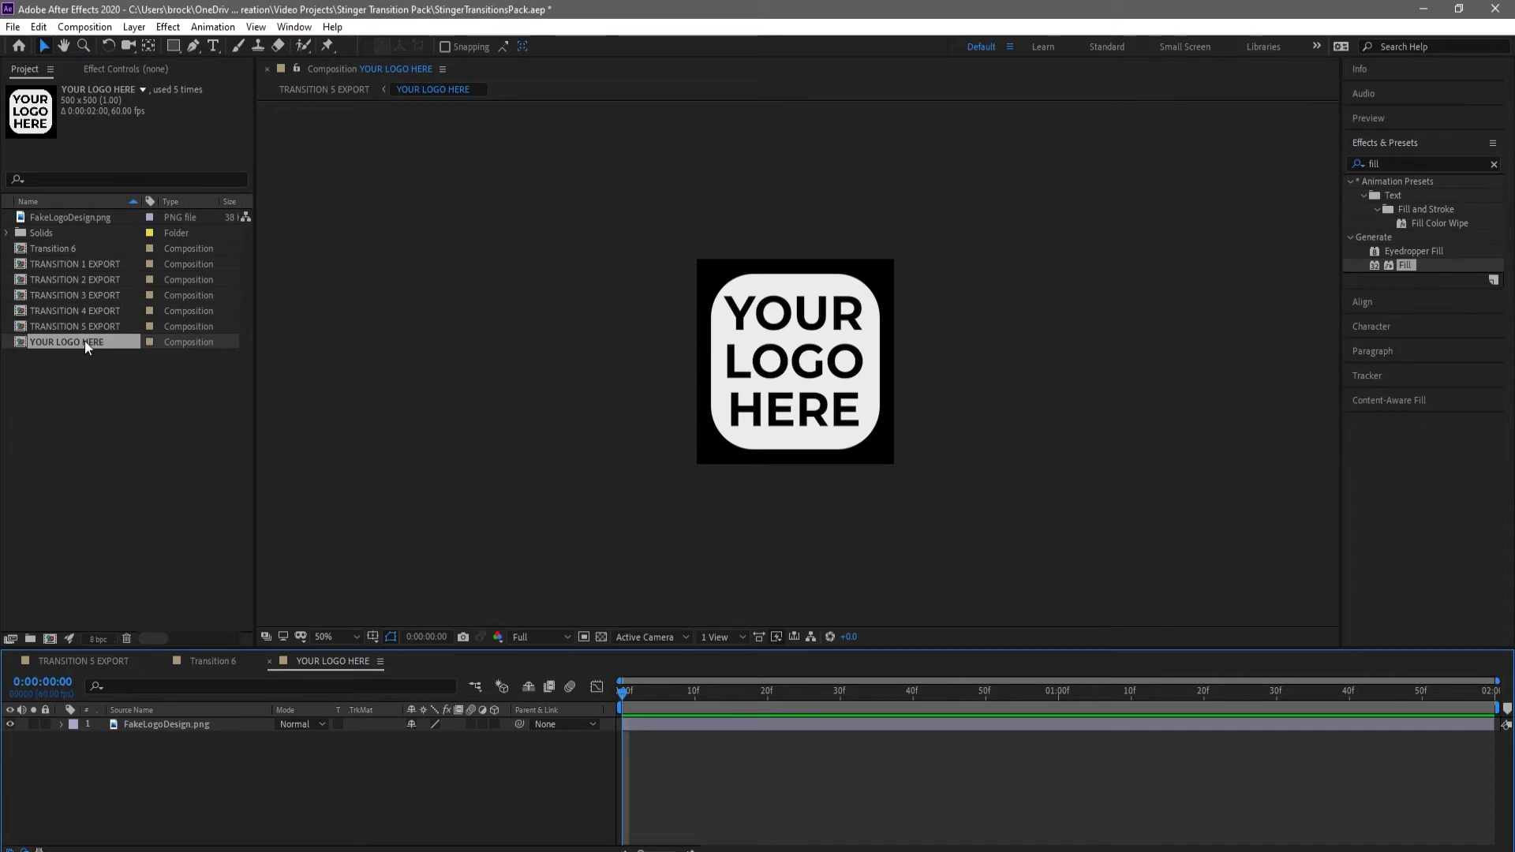
left_click(271, 661)
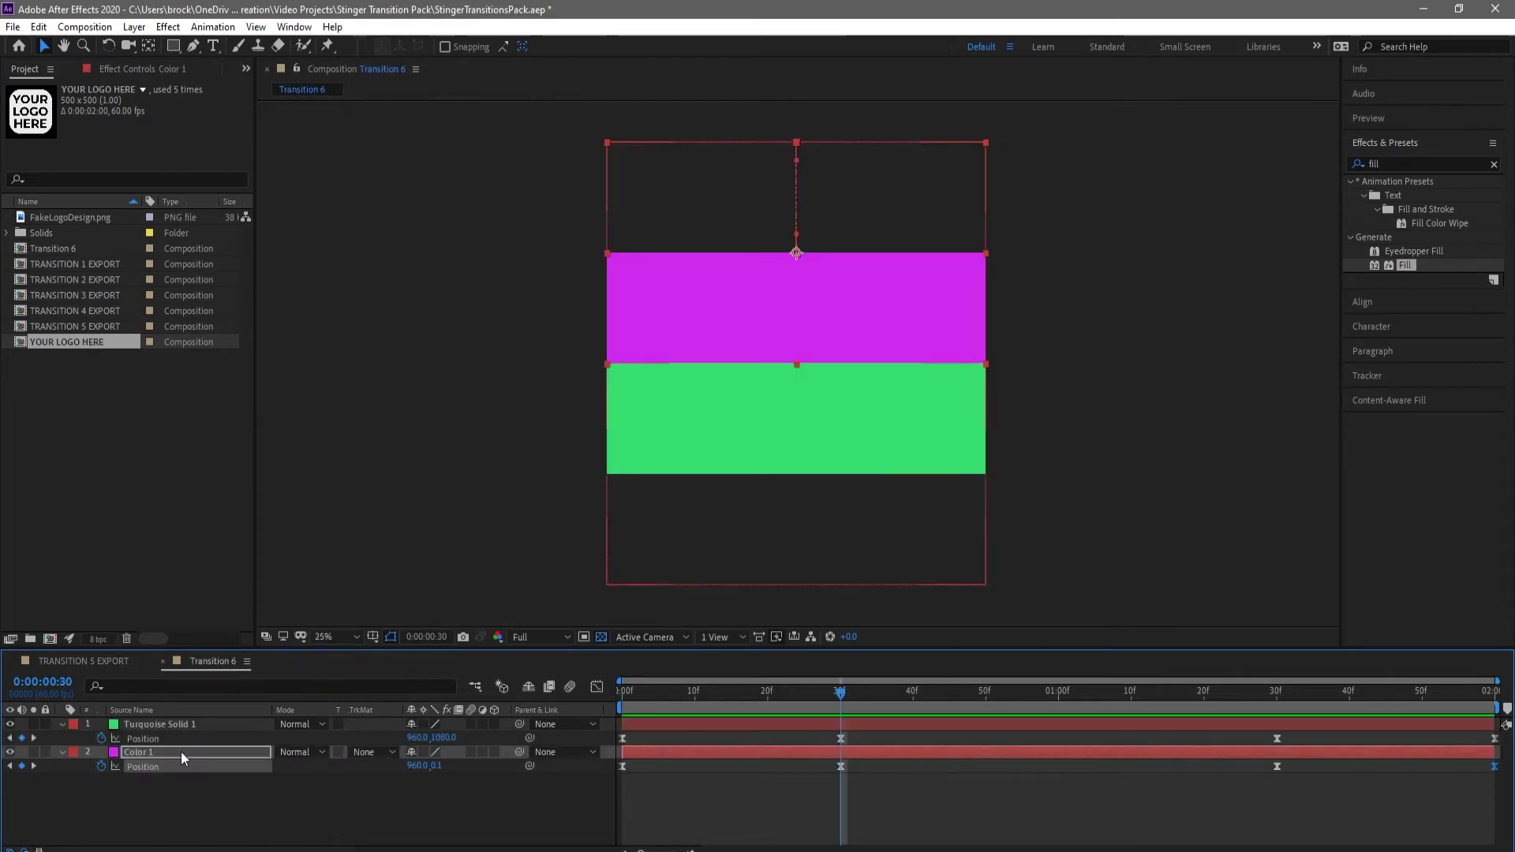
left_click(60, 724)
left_click(61, 737)
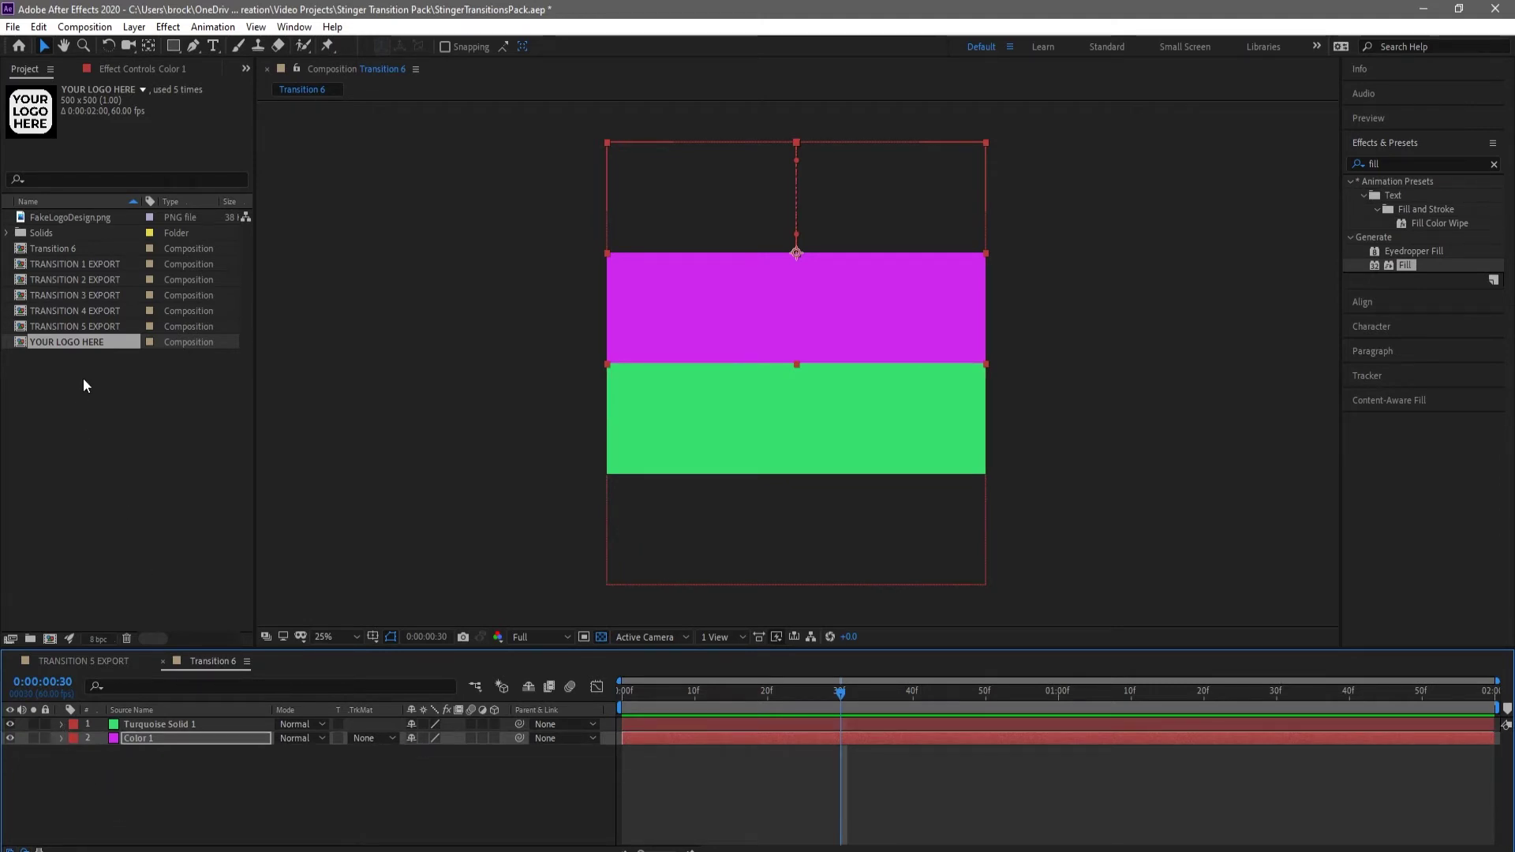
Place the YOUR LOGO HERE comp as Transition 6's top layer, starting at about 25 frames.
left_click_drag(83, 346, 225, 719)
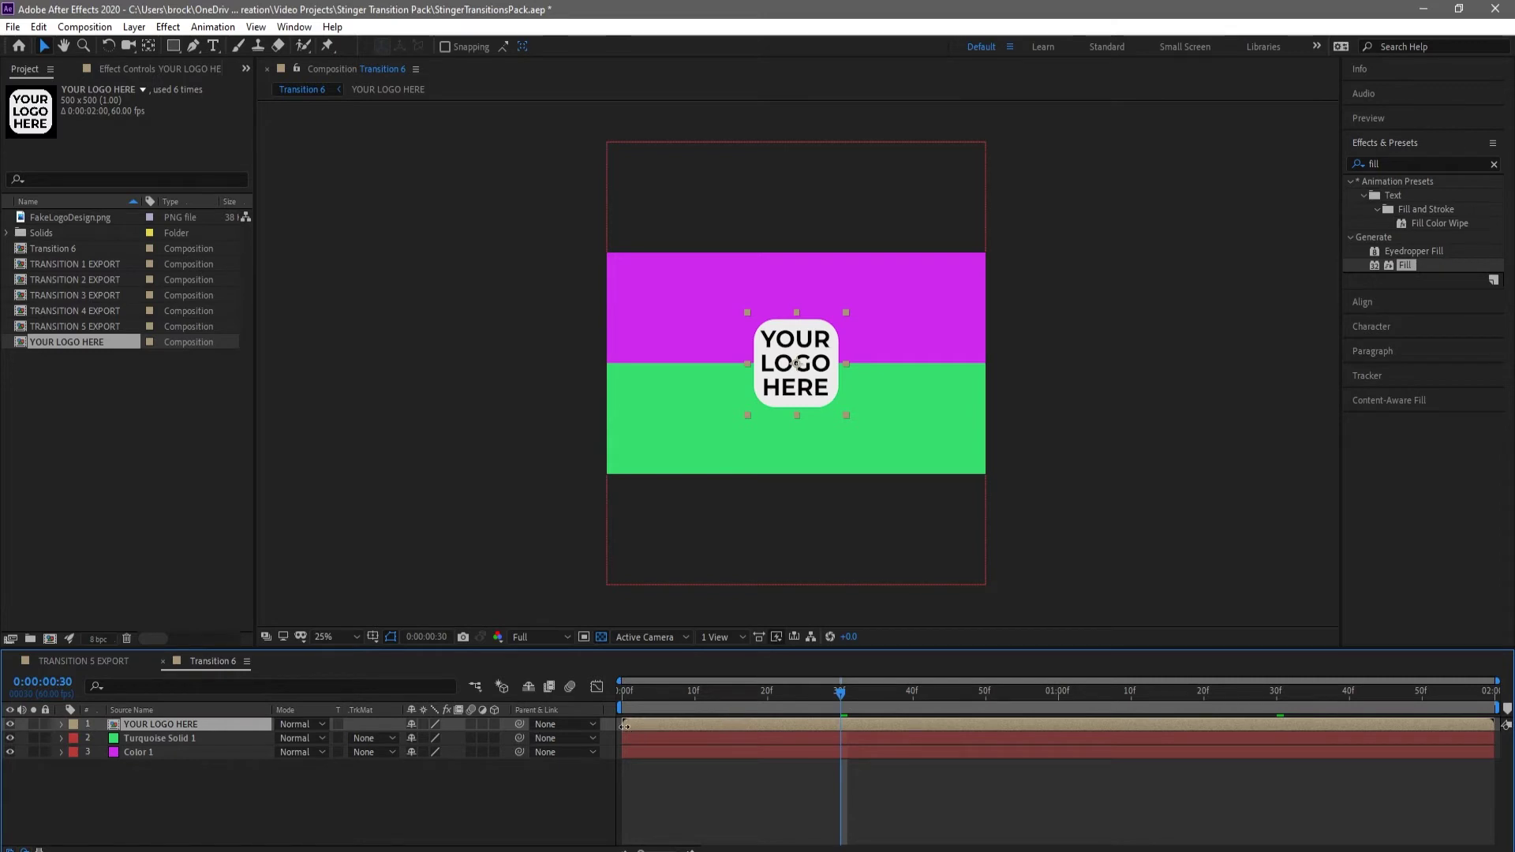
left_click_drag(624, 724, 842, 755)
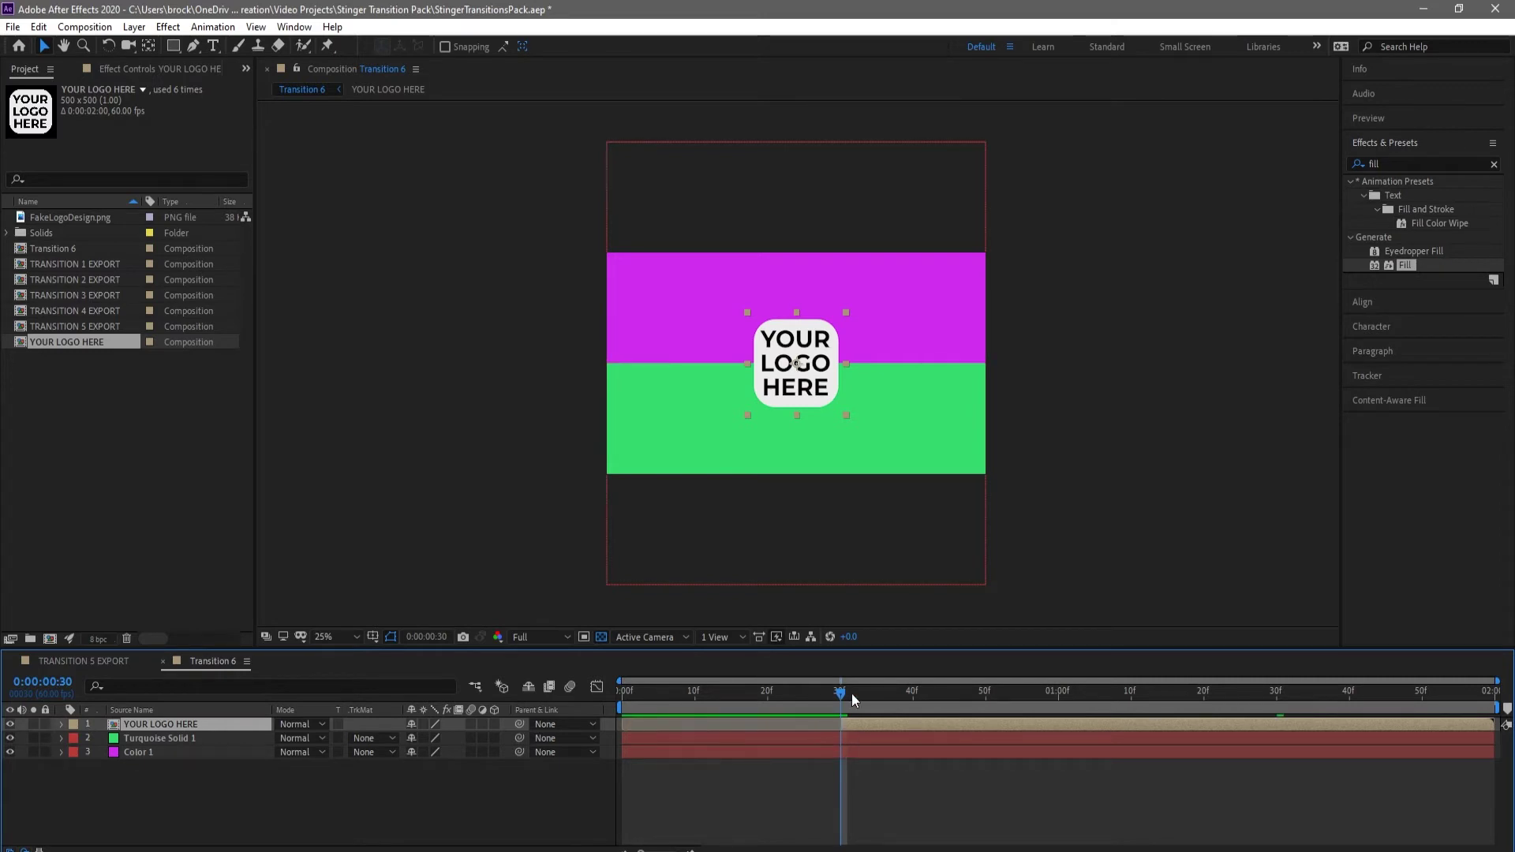
left_click_drag(841, 695, 837, 695)
left_click_drag(640, 850, 659, 850)
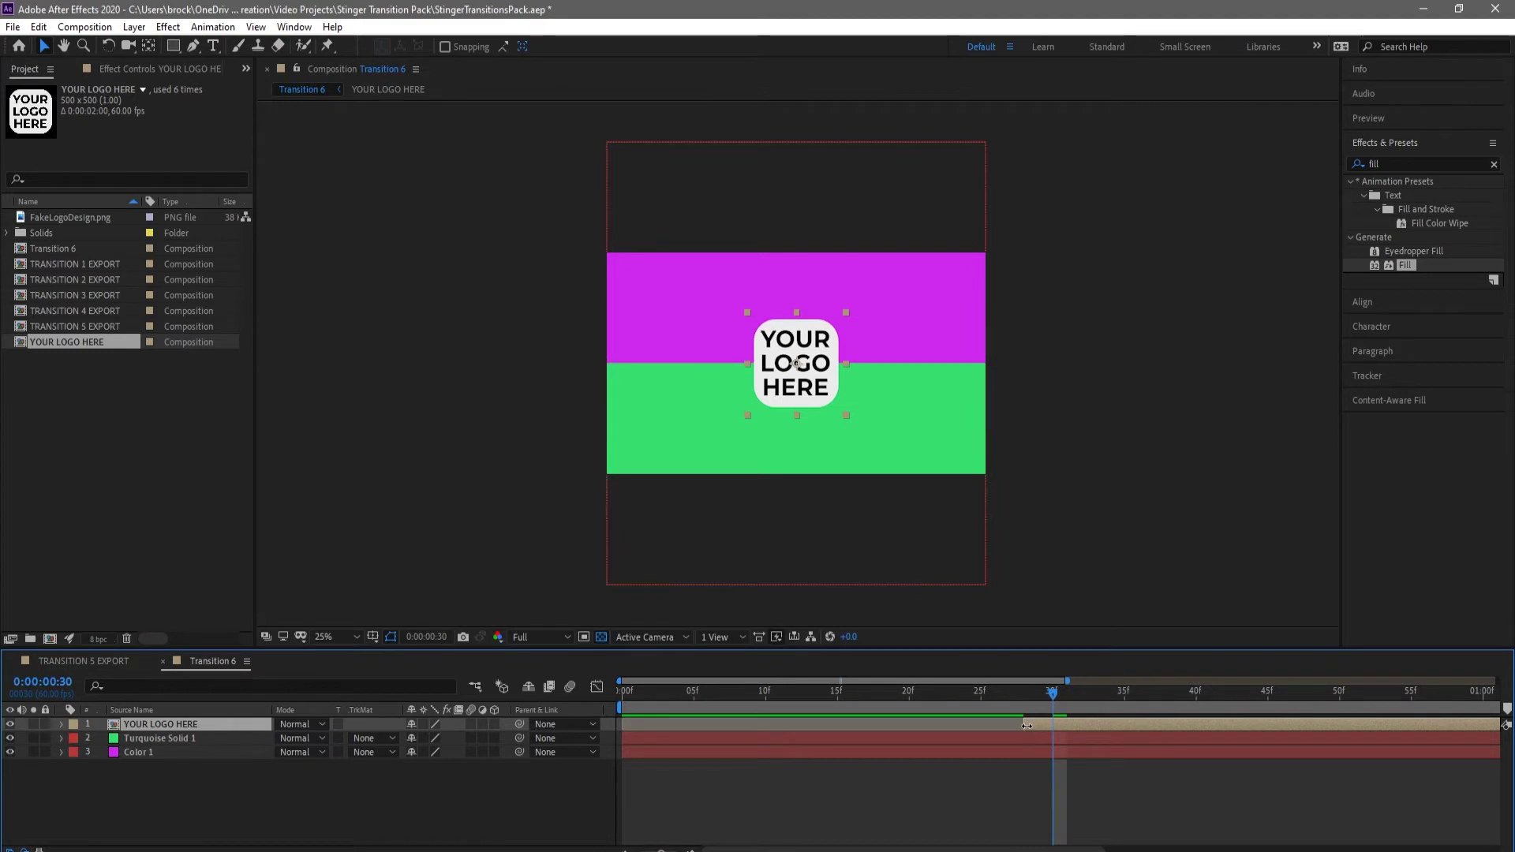
left_click_drag(1025, 725, 987, 697)
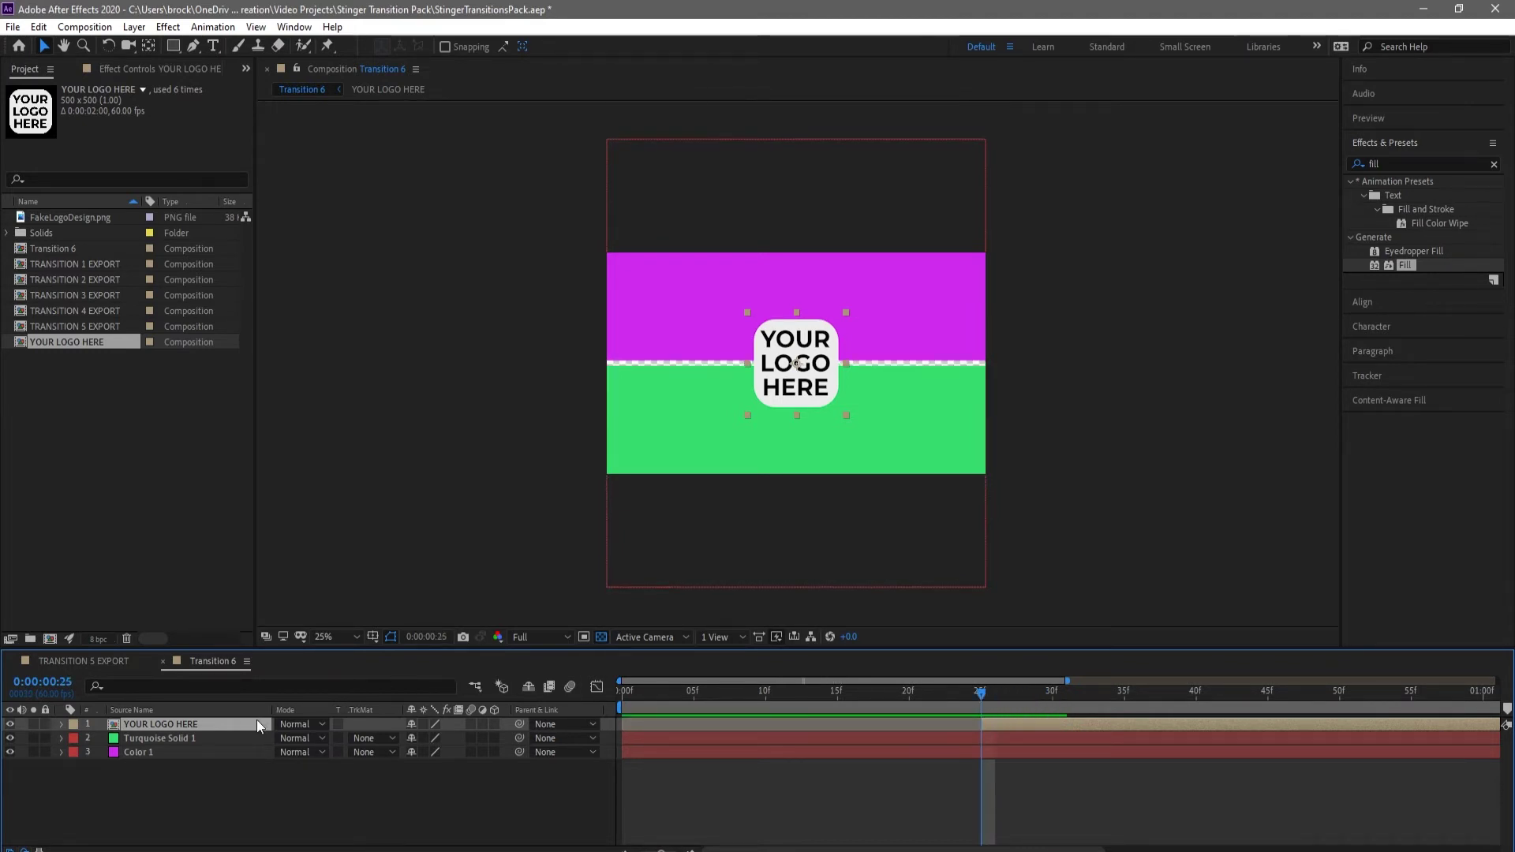
Keyframe the logo's Opacity at 0% at 25 frames.
key("t")
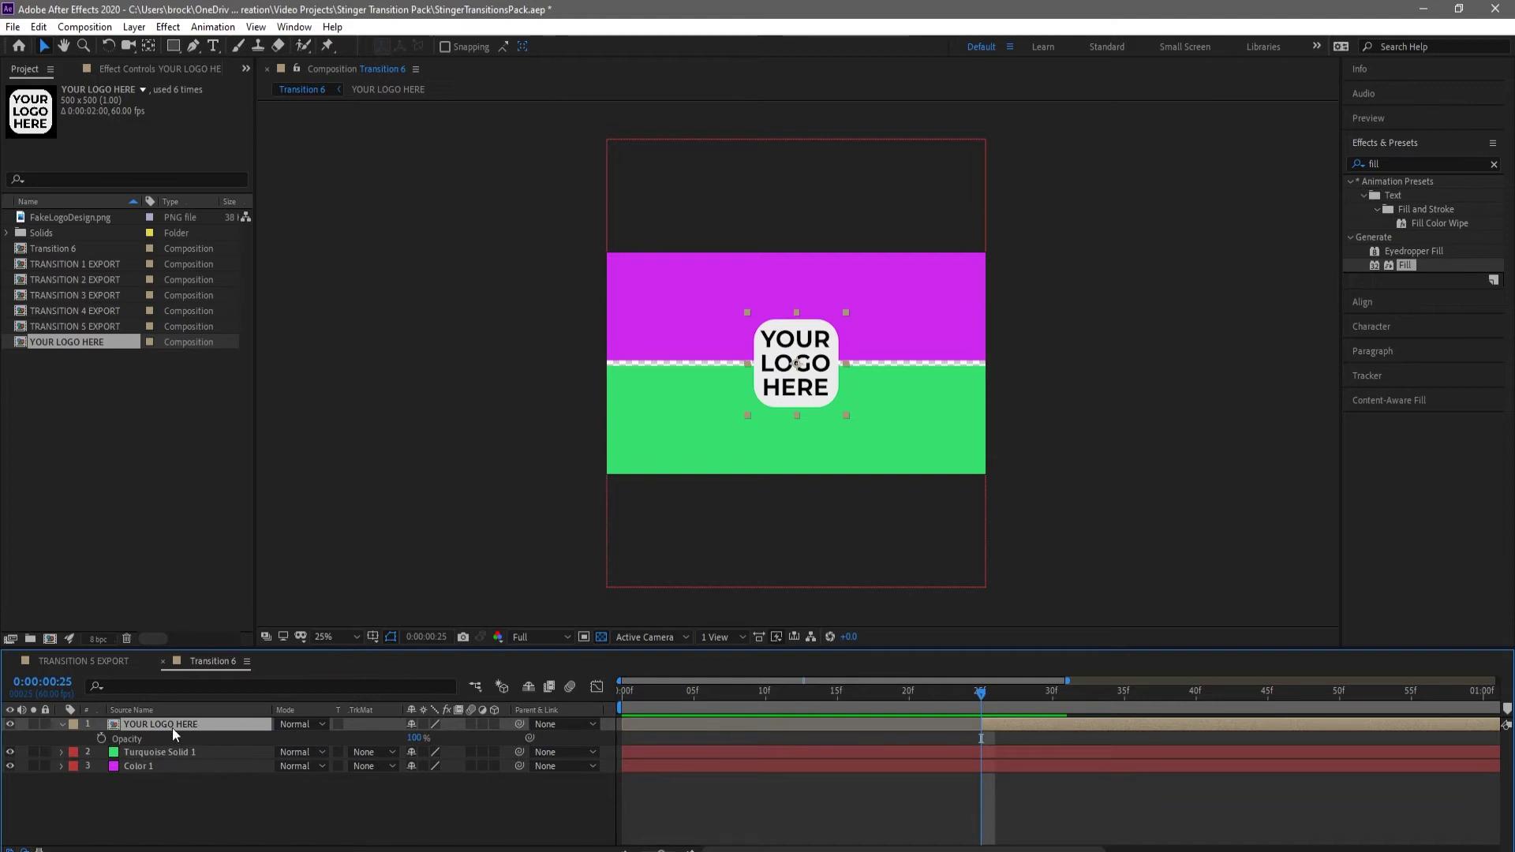
left_click(101, 738)
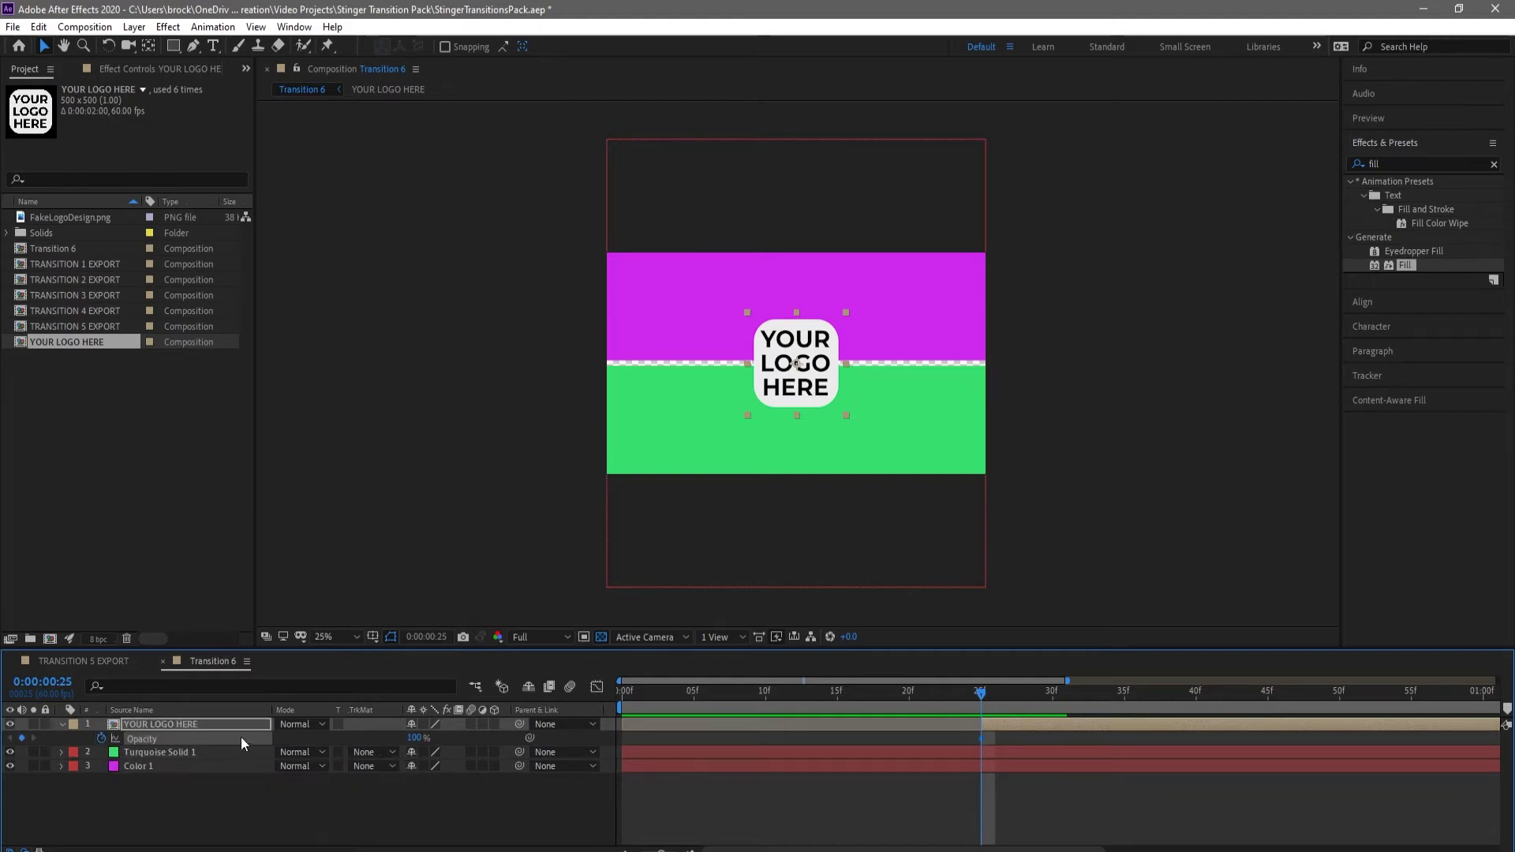
left_click(411, 737)
type("0")
key("Return")
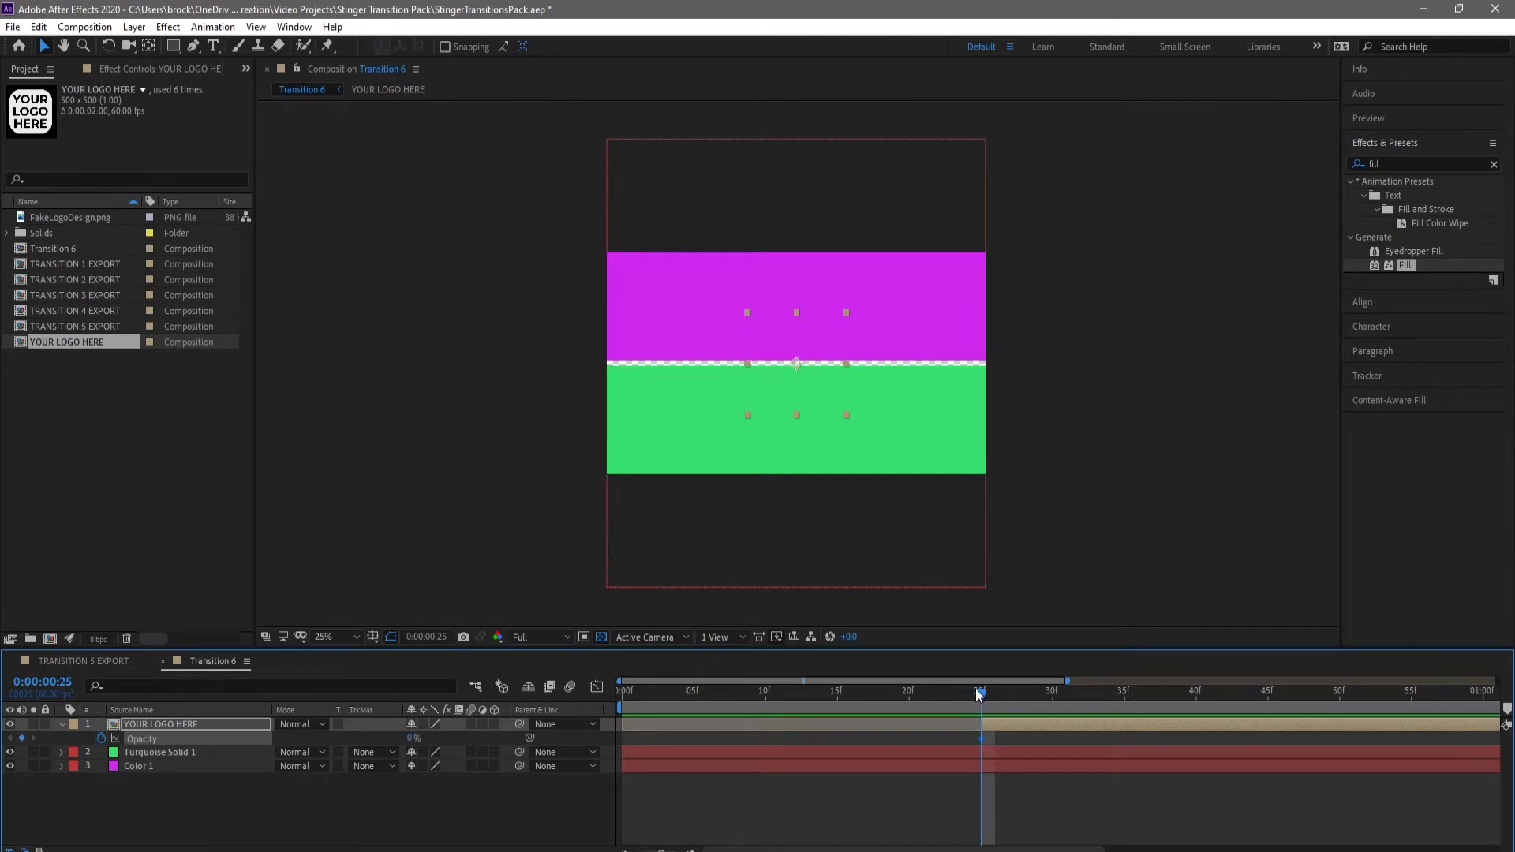
Set the logo's Opacity to 100% at 30 frames and preview the fade-in.
left_click_drag(980, 691, 1054, 704)
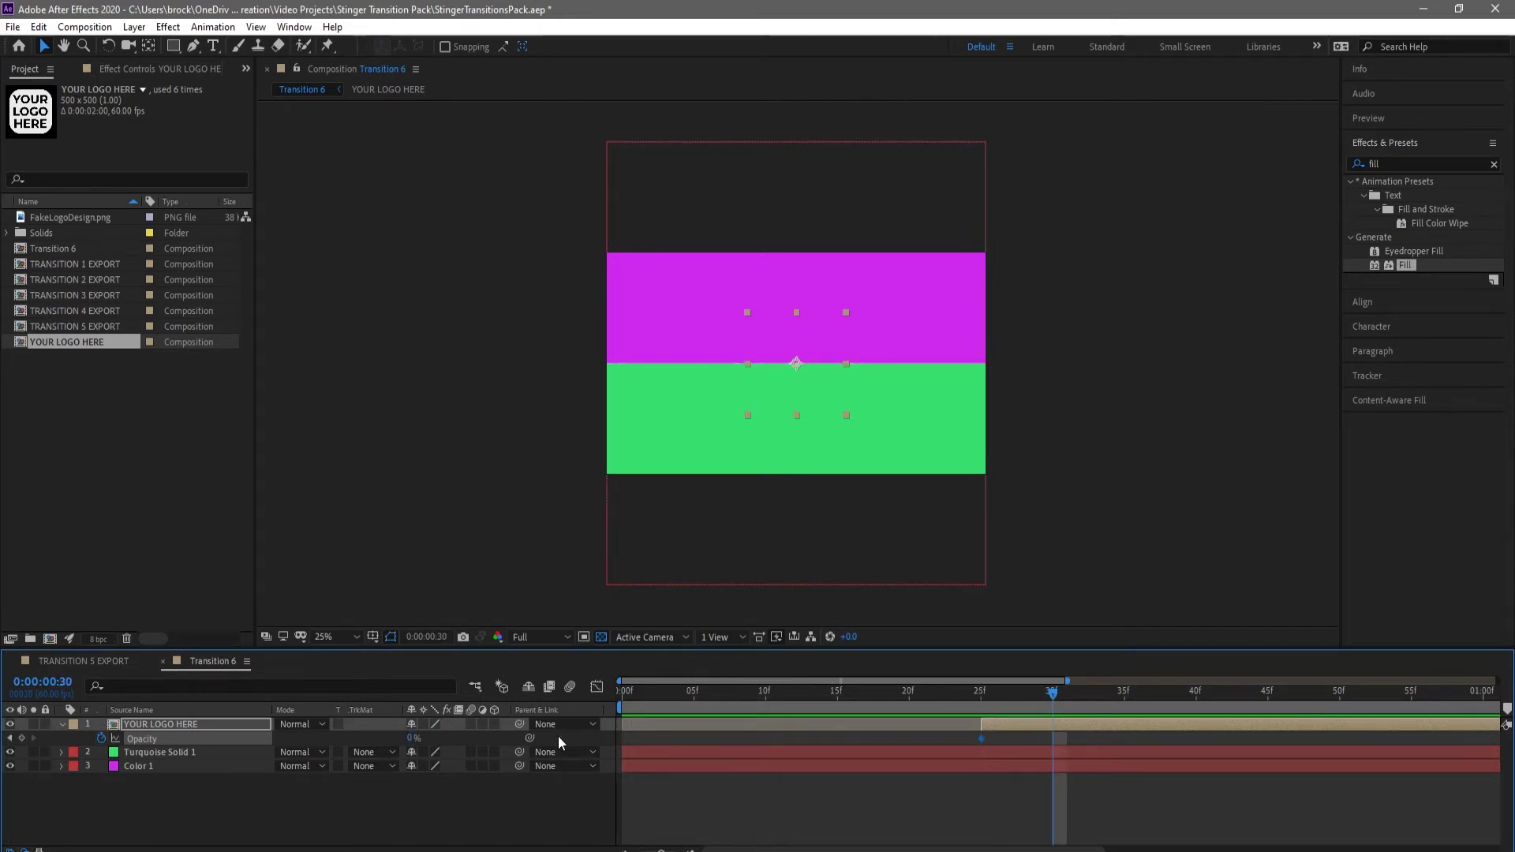
left_click(412, 738)
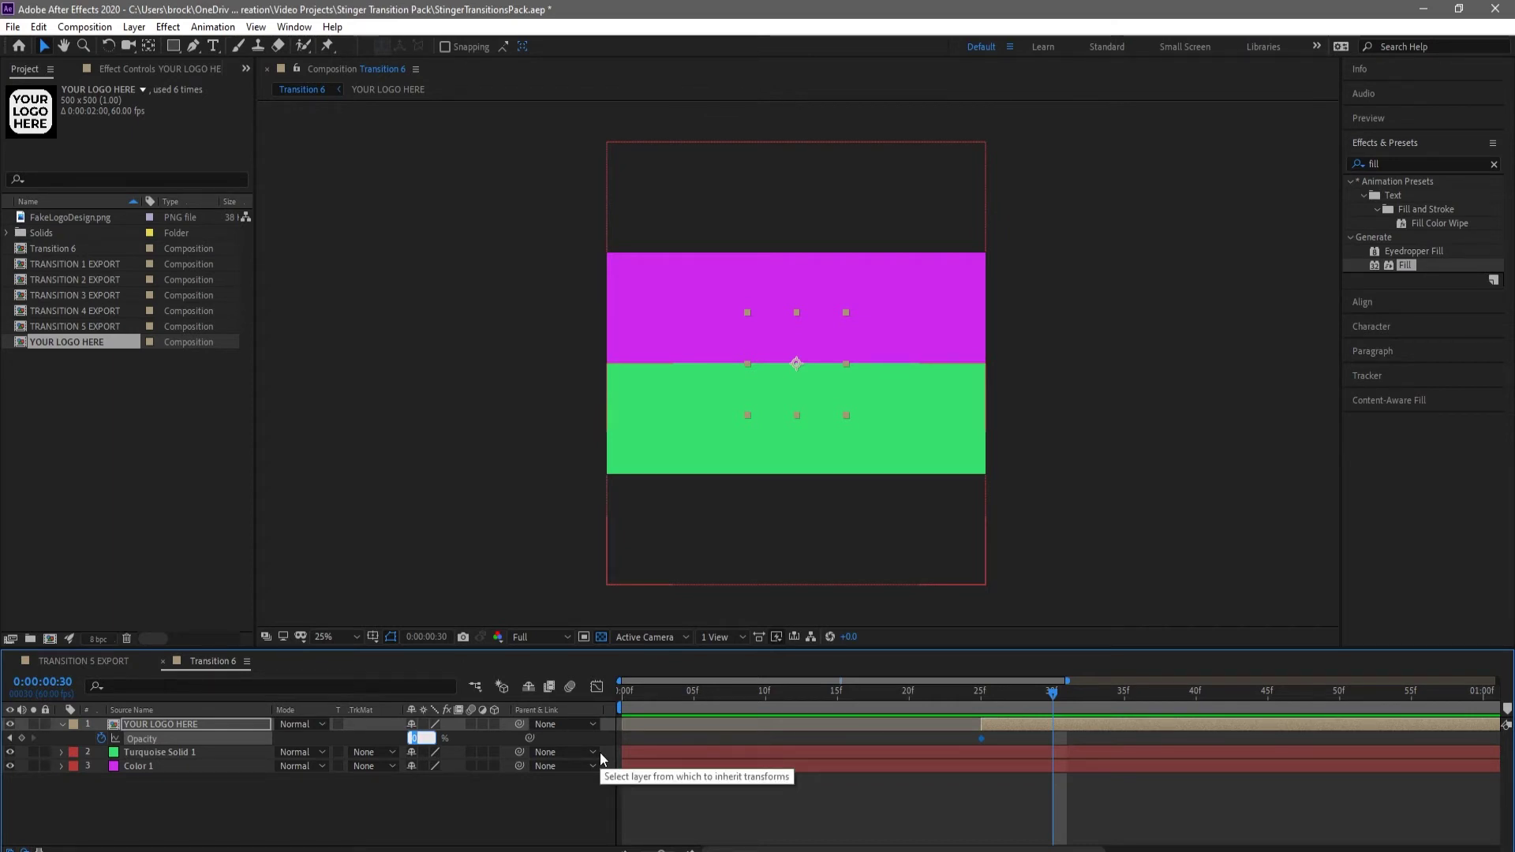
type("100")
key("Return")
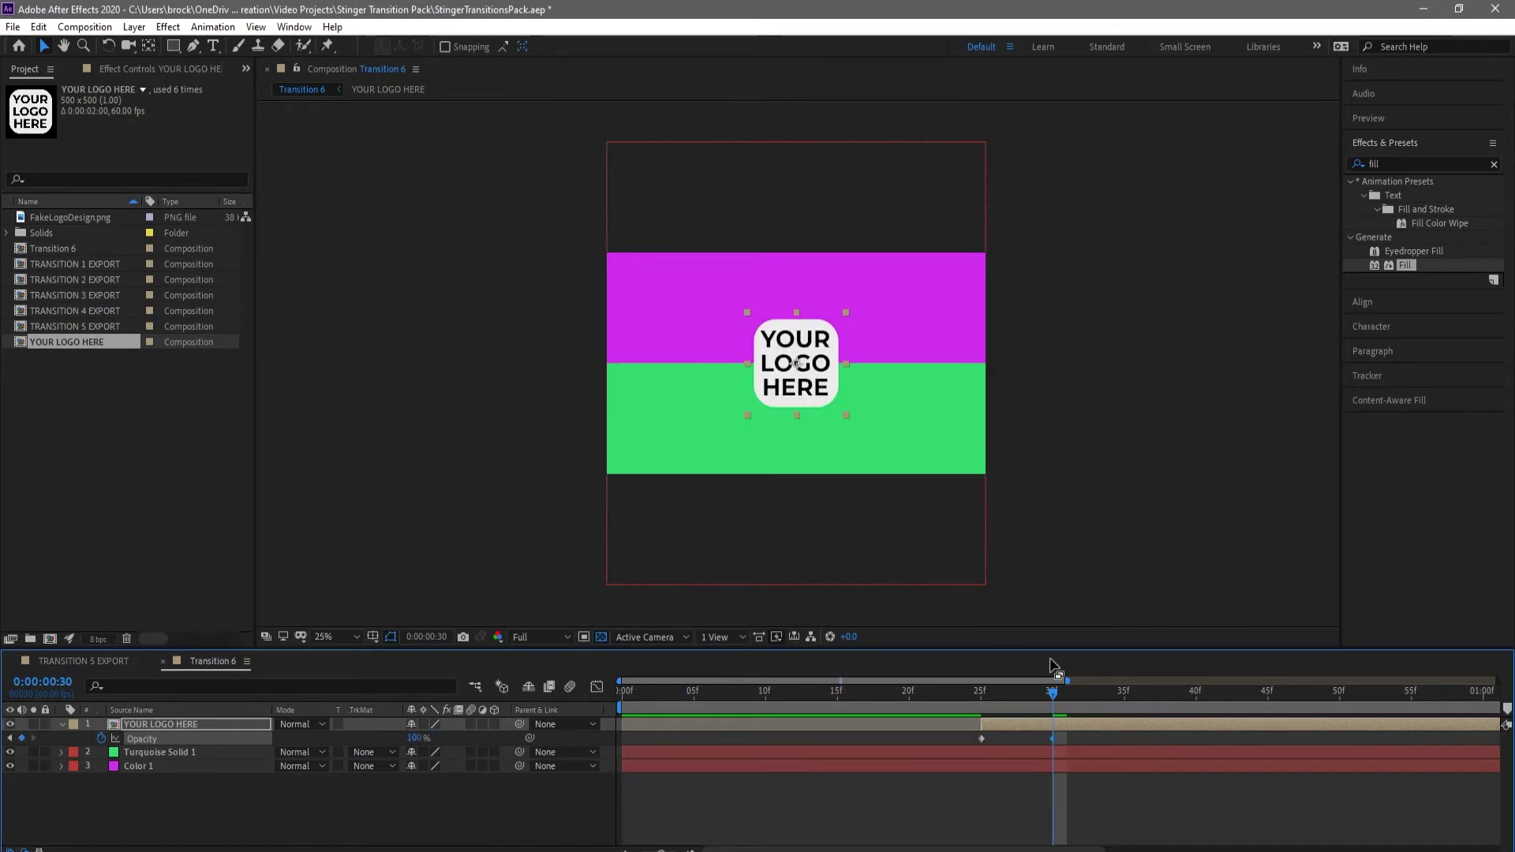
left_click_drag(1052, 692, 844, 707)
key("space")
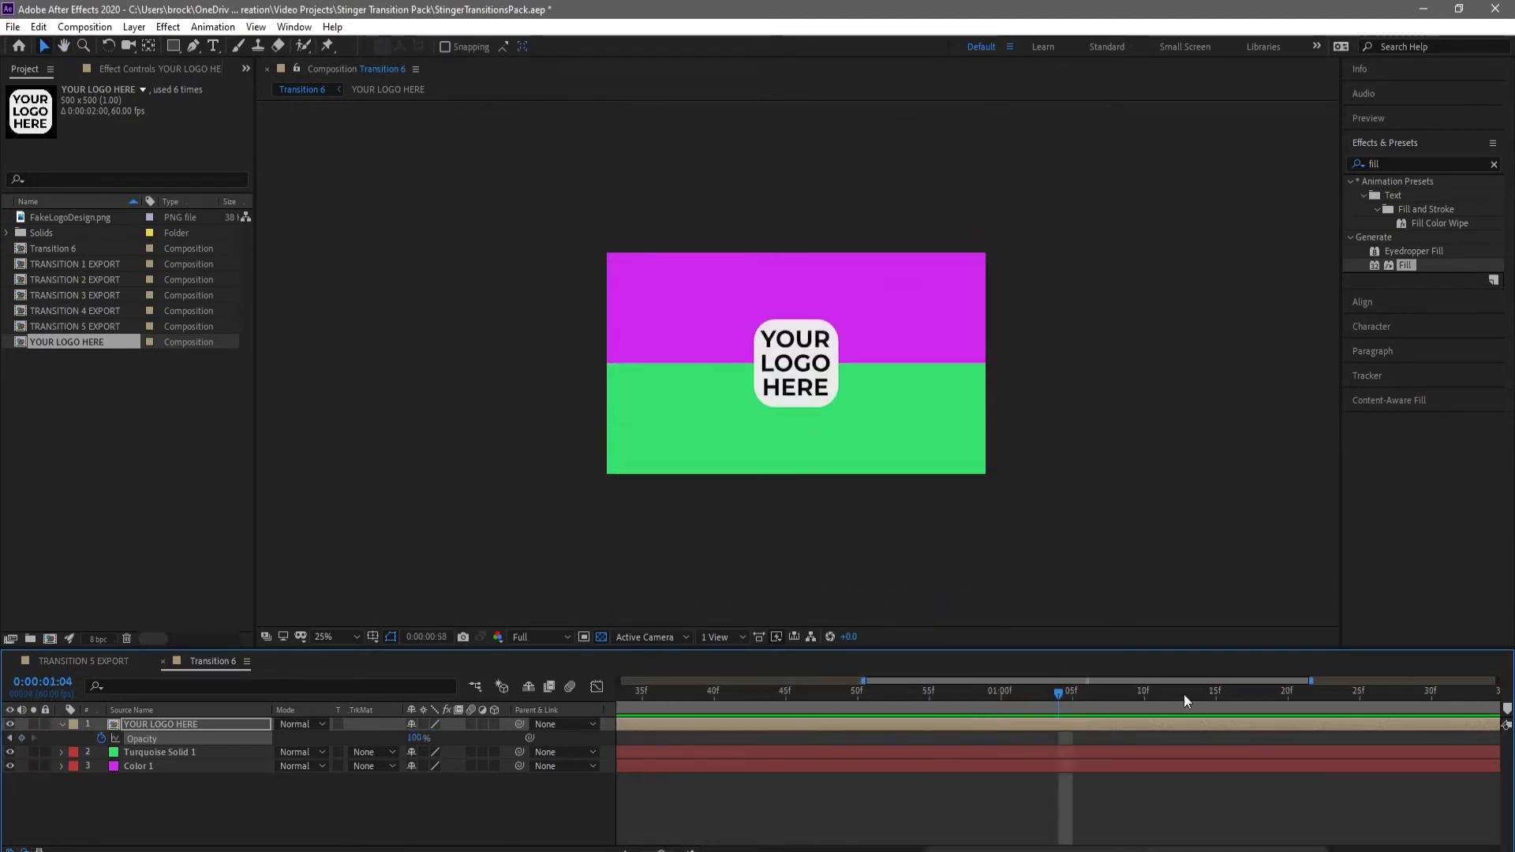
left_click(1062, 698)
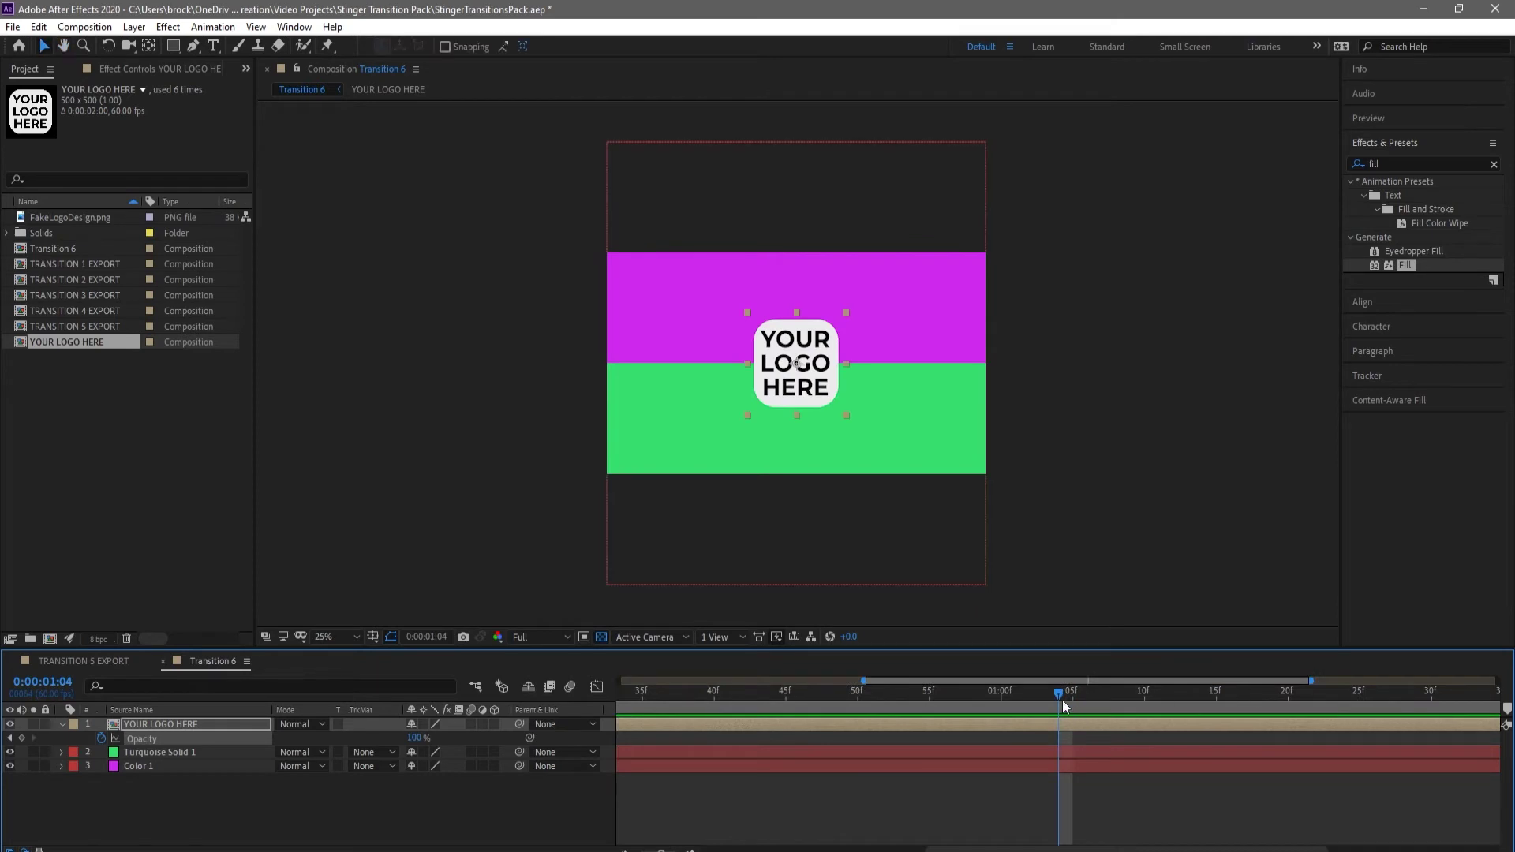
left_click(773, 727)
left_click_drag(866, 680, 619, 680)
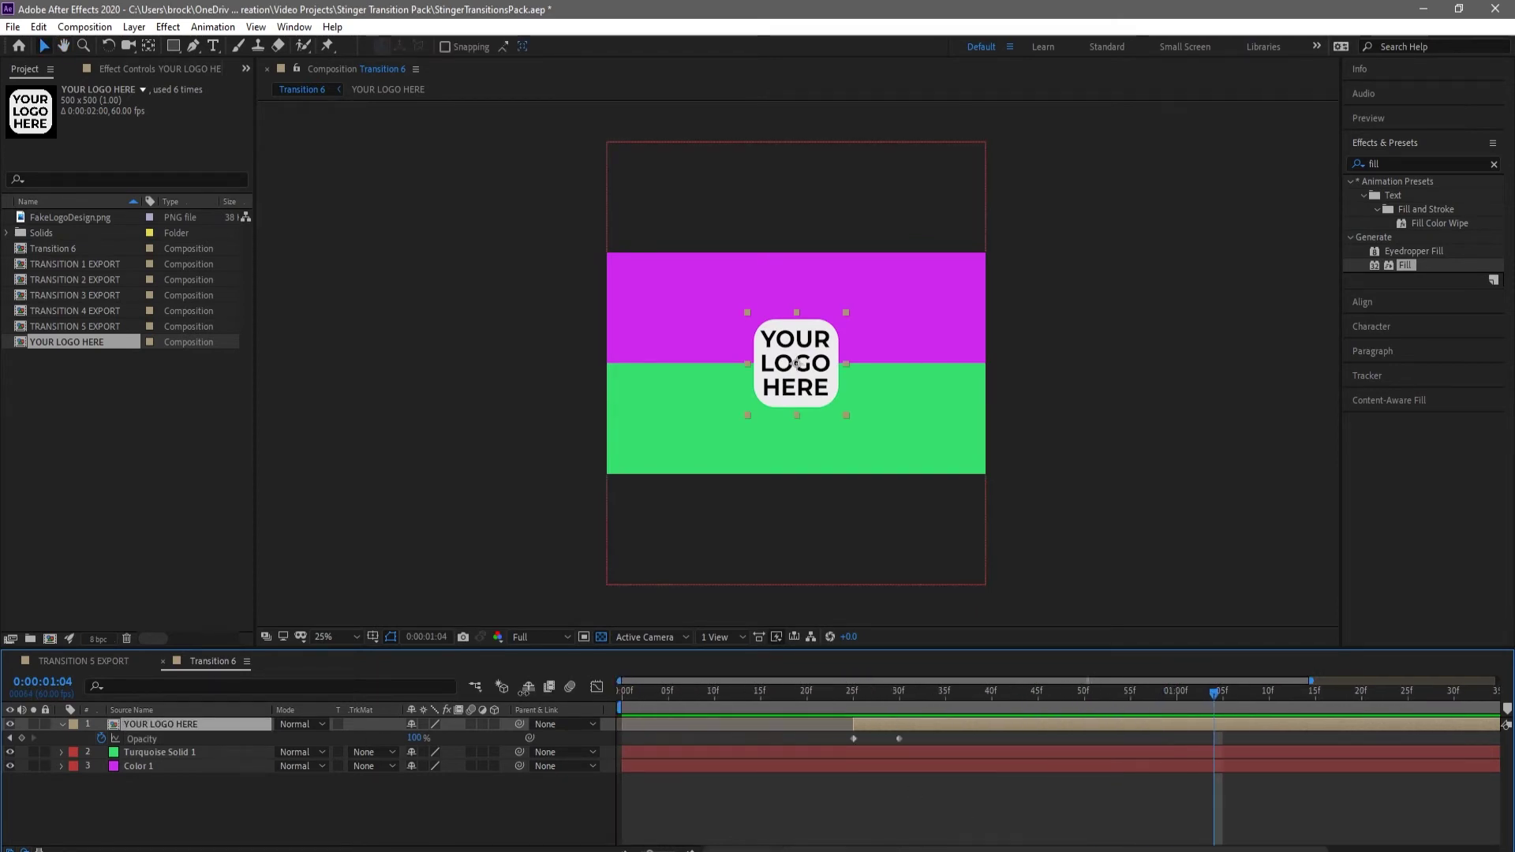
left_click_drag(1213, 694, 853, 714)
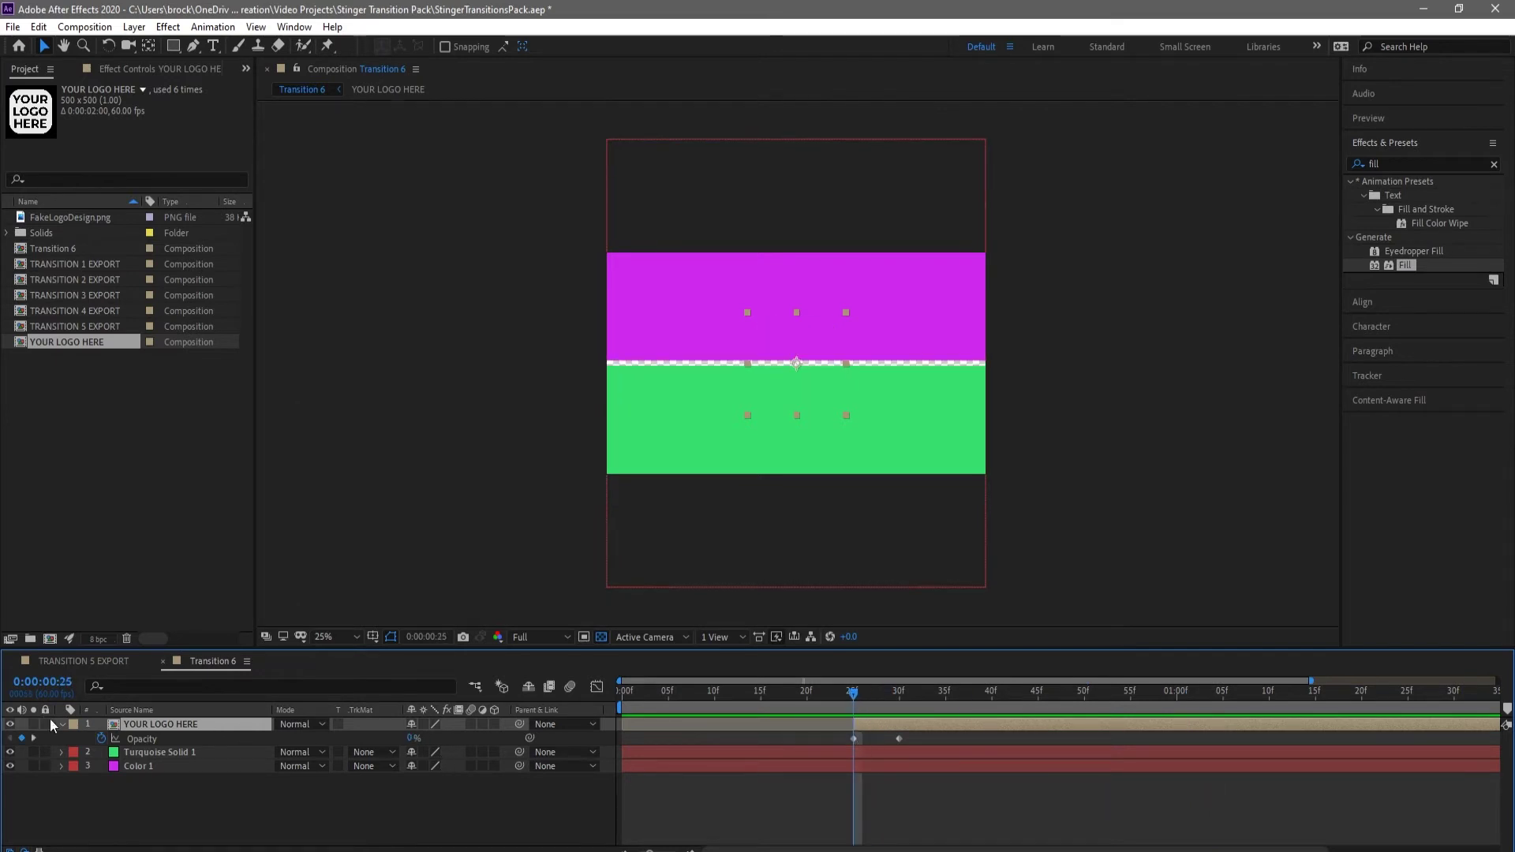
Keyframe the logo's Scale at 115% at 25 frames.
key("s")
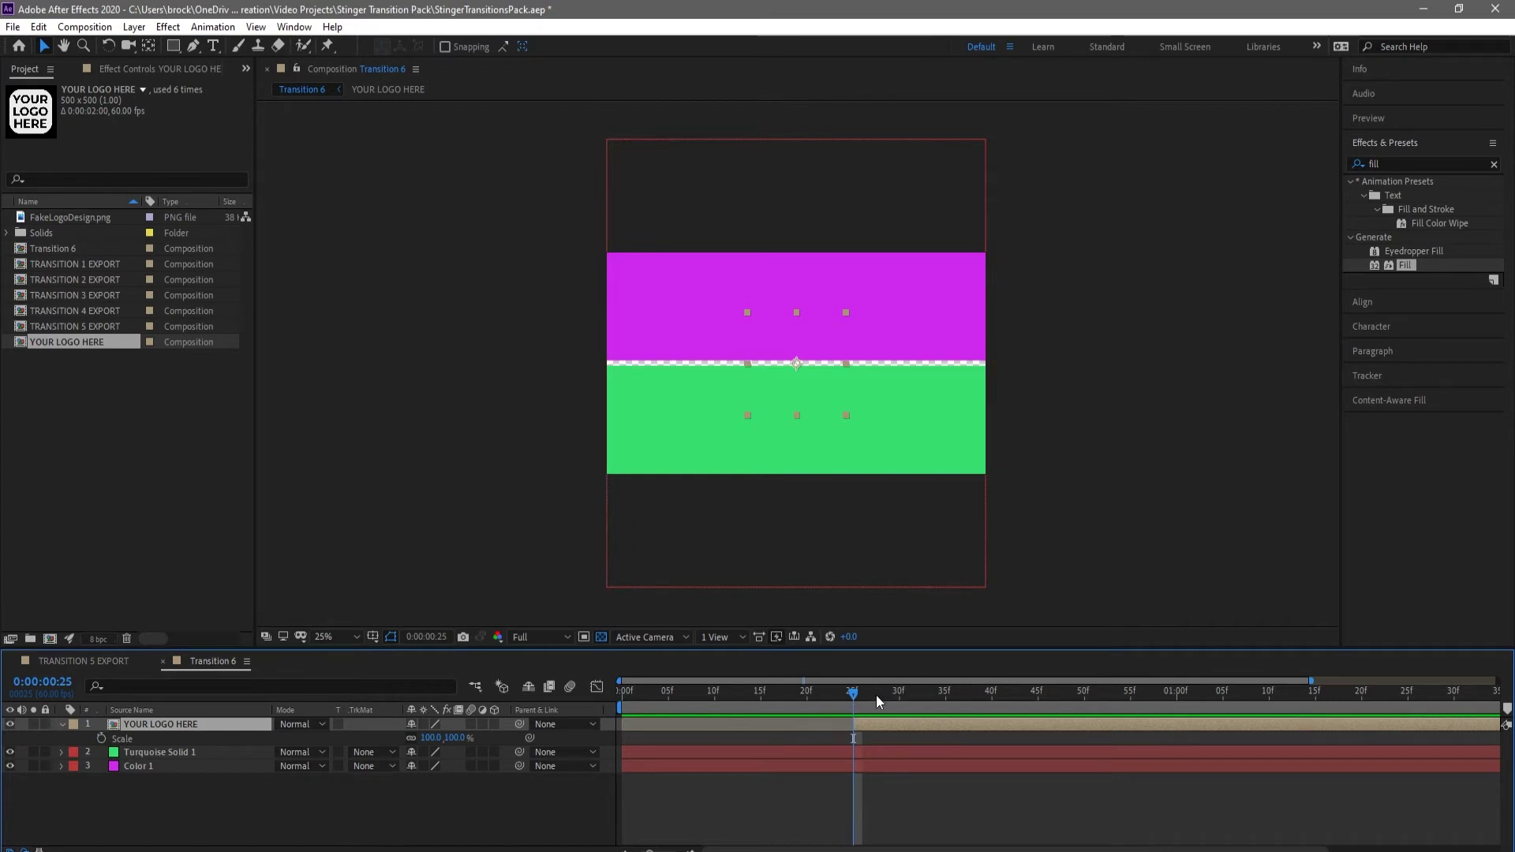
left_click(101, 738)
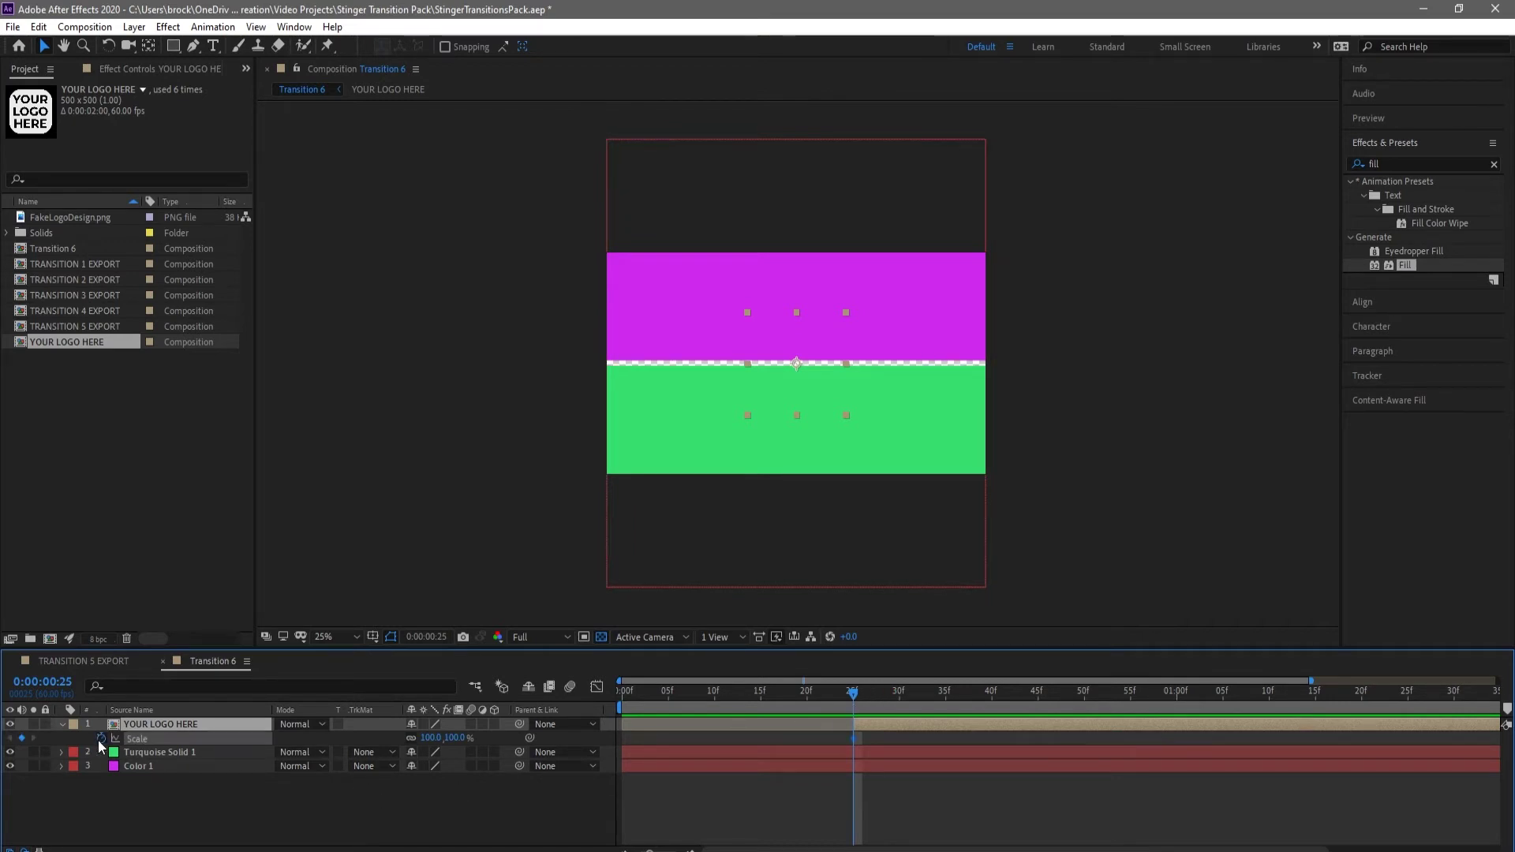
left_click(456, 737)
type("115")
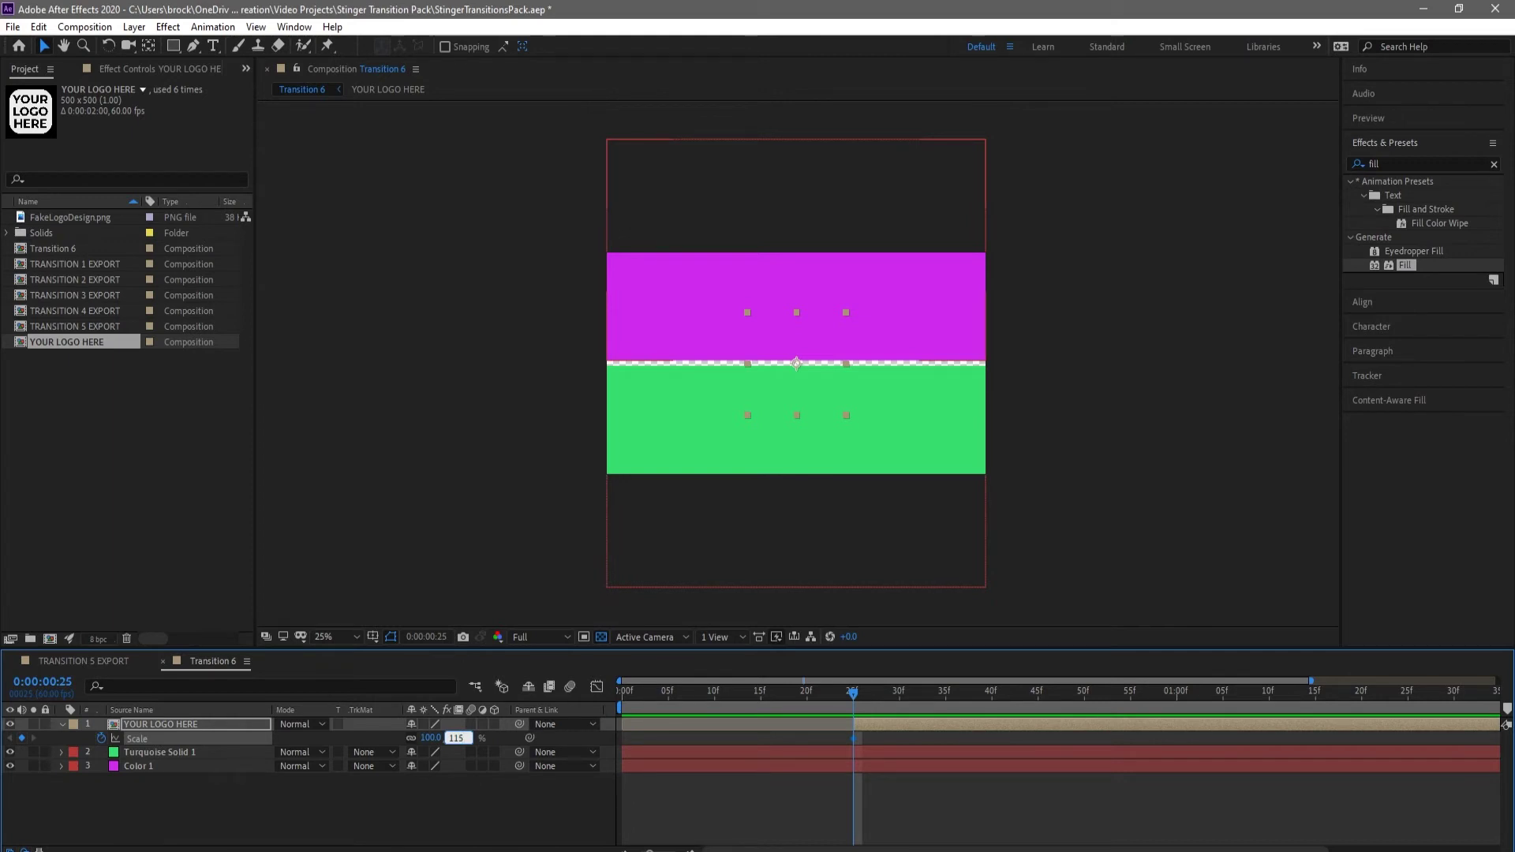
key("Return")
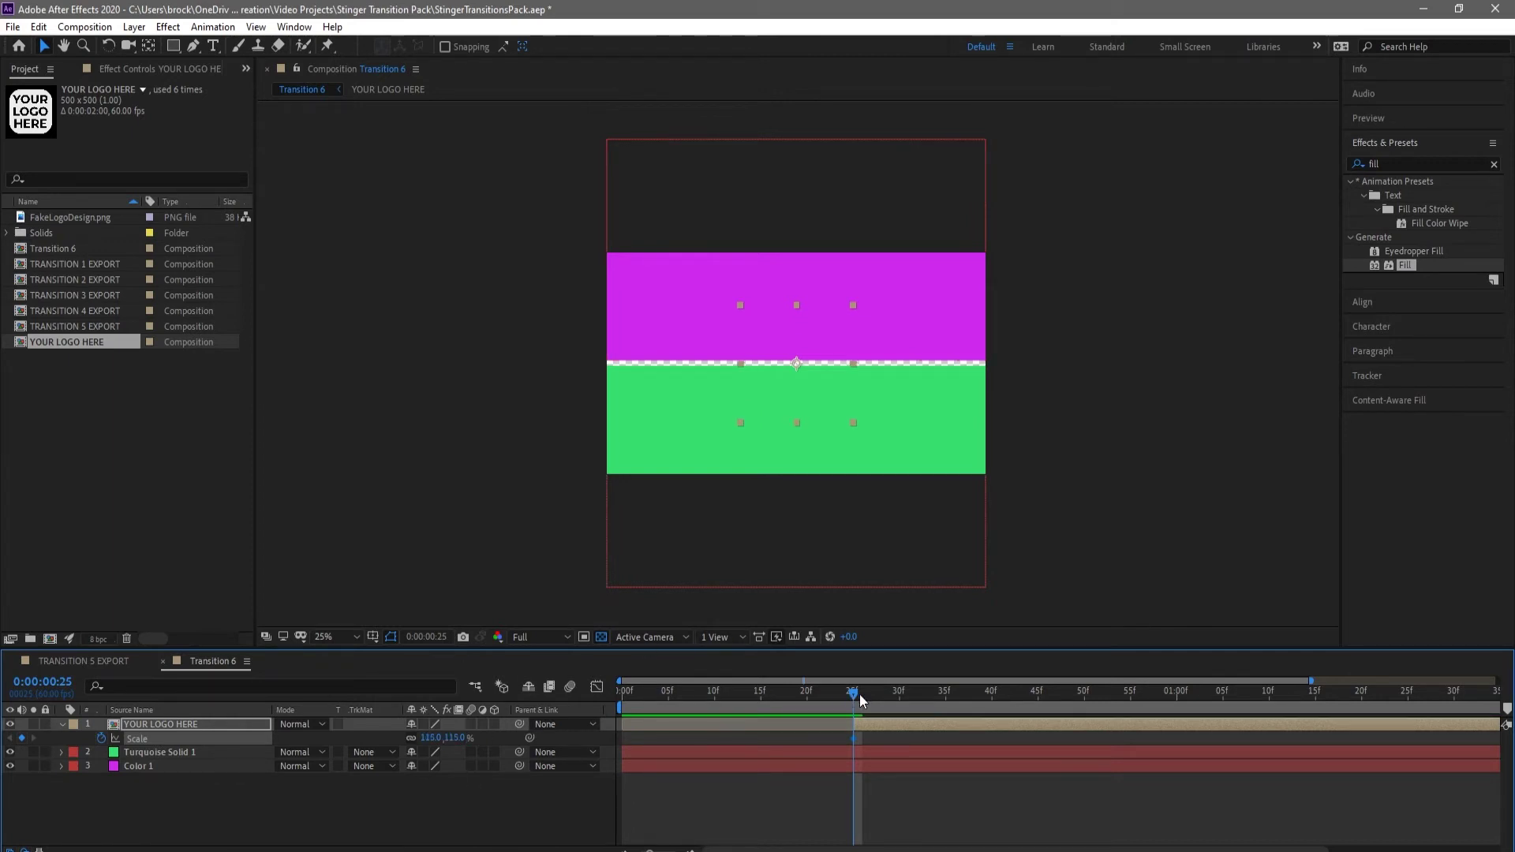
Add a 95% Scale keyframe at 30 frames and scrub back to check the shrink.
left_click_drag(862, 700, 899, 700)
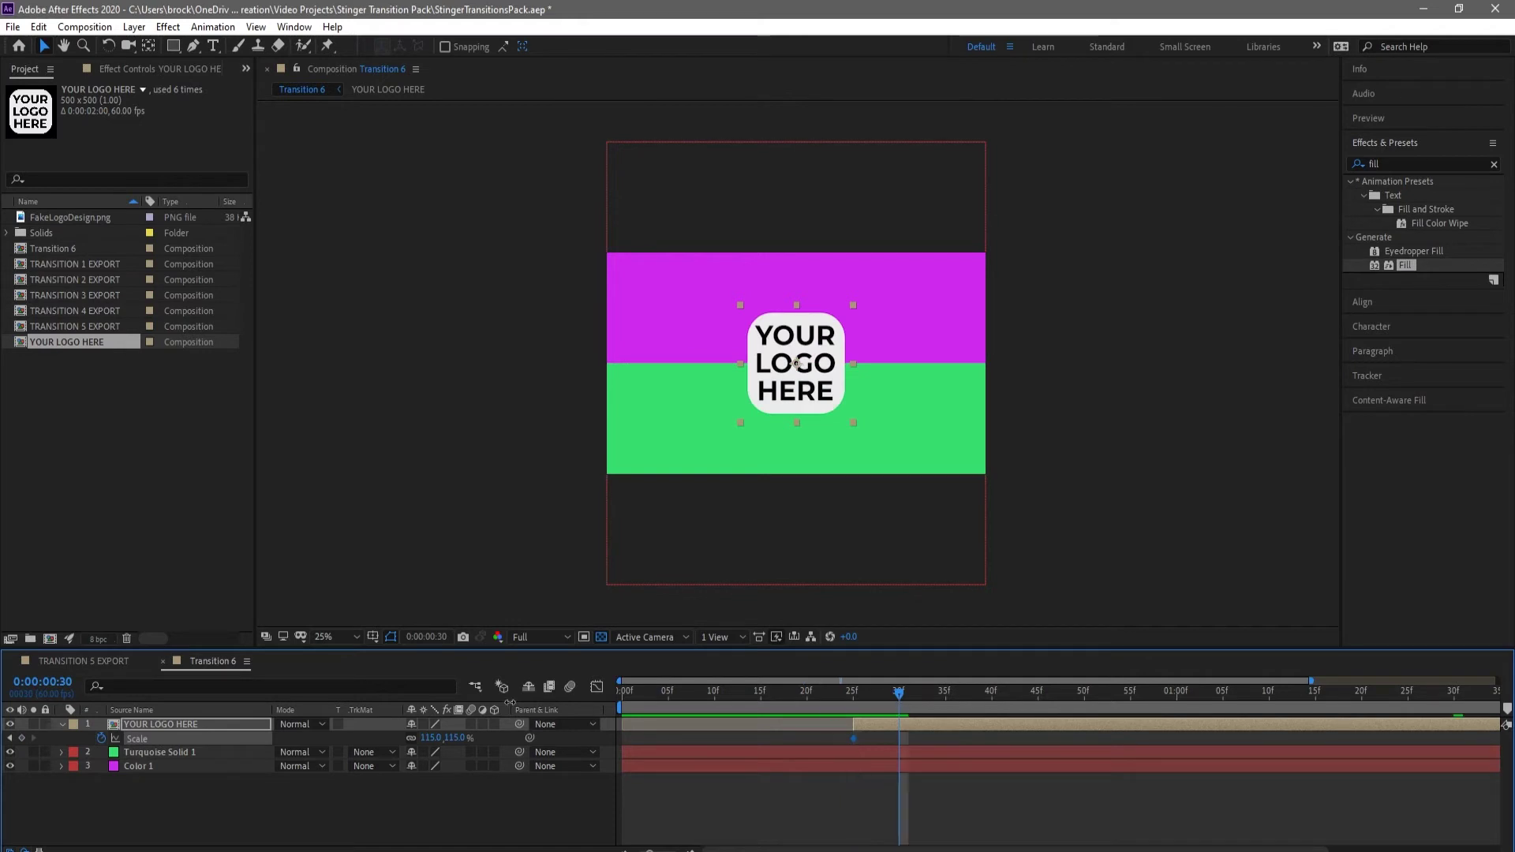
left_click(22, 738)
left_click(454, 736)
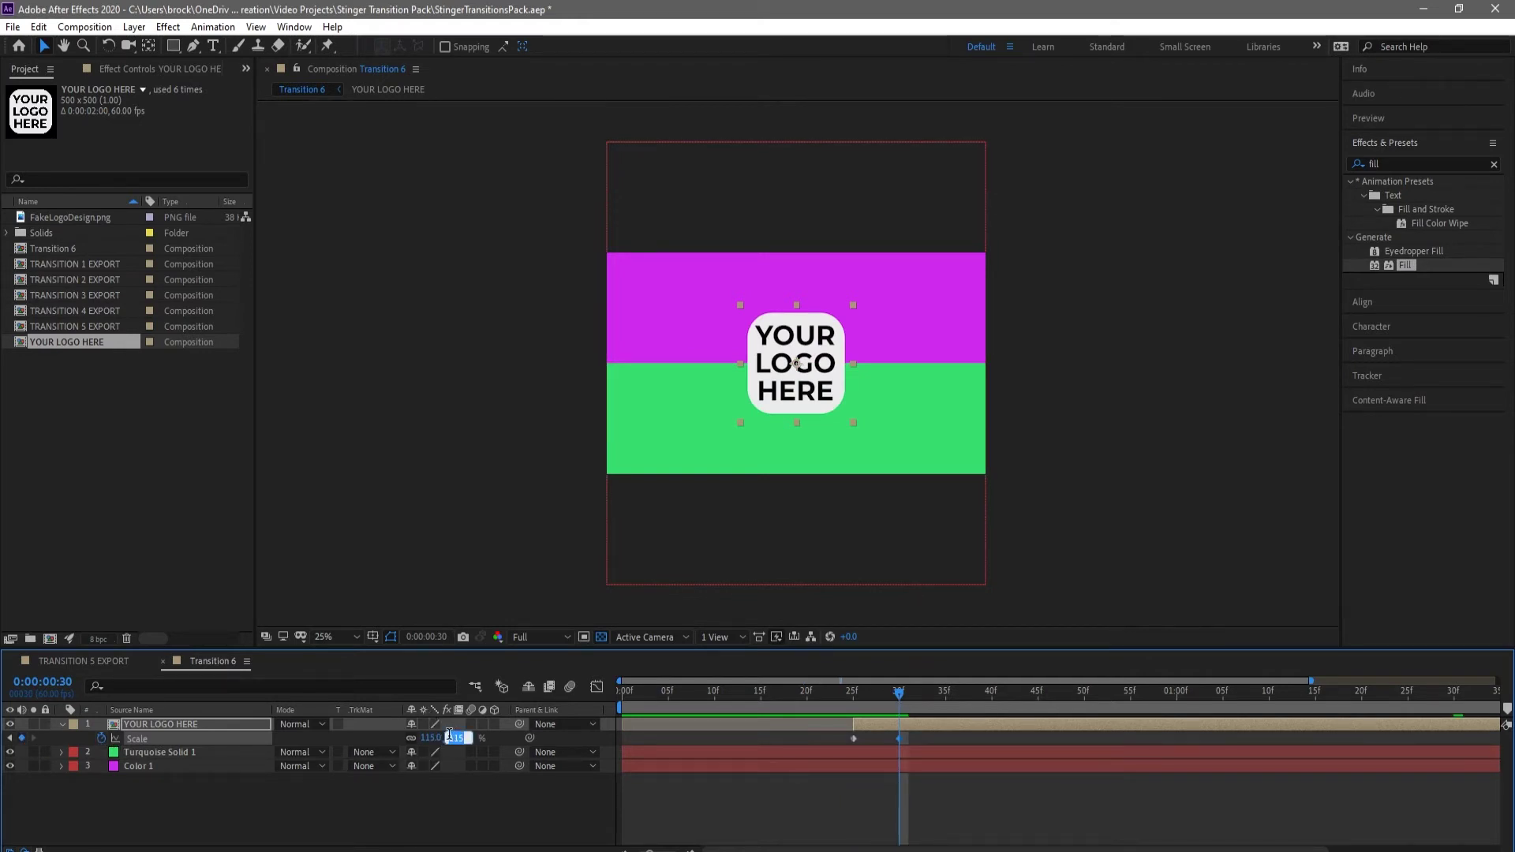
type("95")
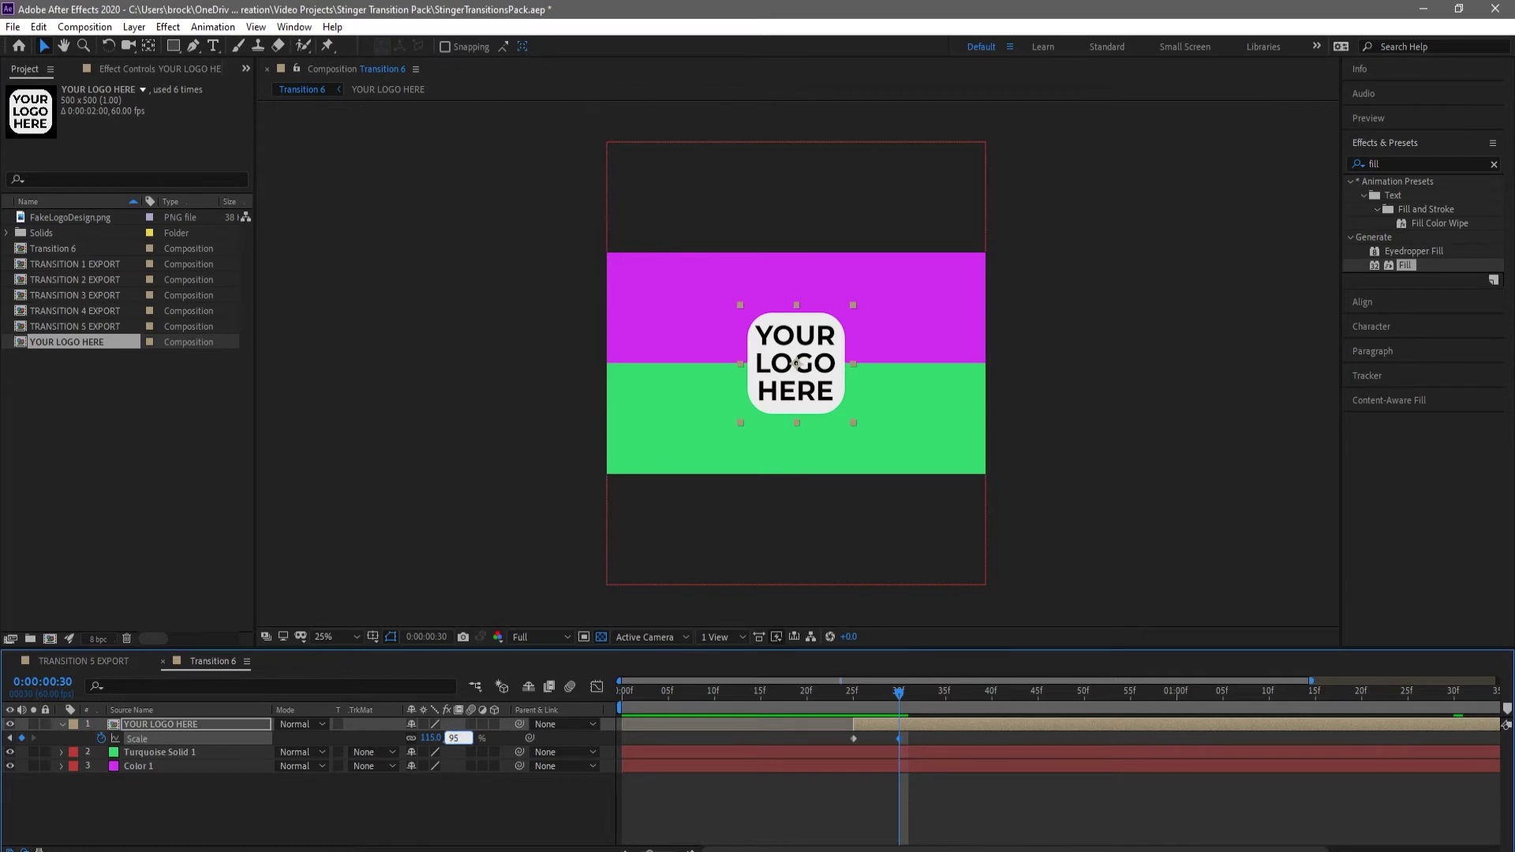
key("Return")
left_click_drag(898, 691, 628, 694)
Move the logo's second Scale keyframe to 35 frames and preview.
key("space")
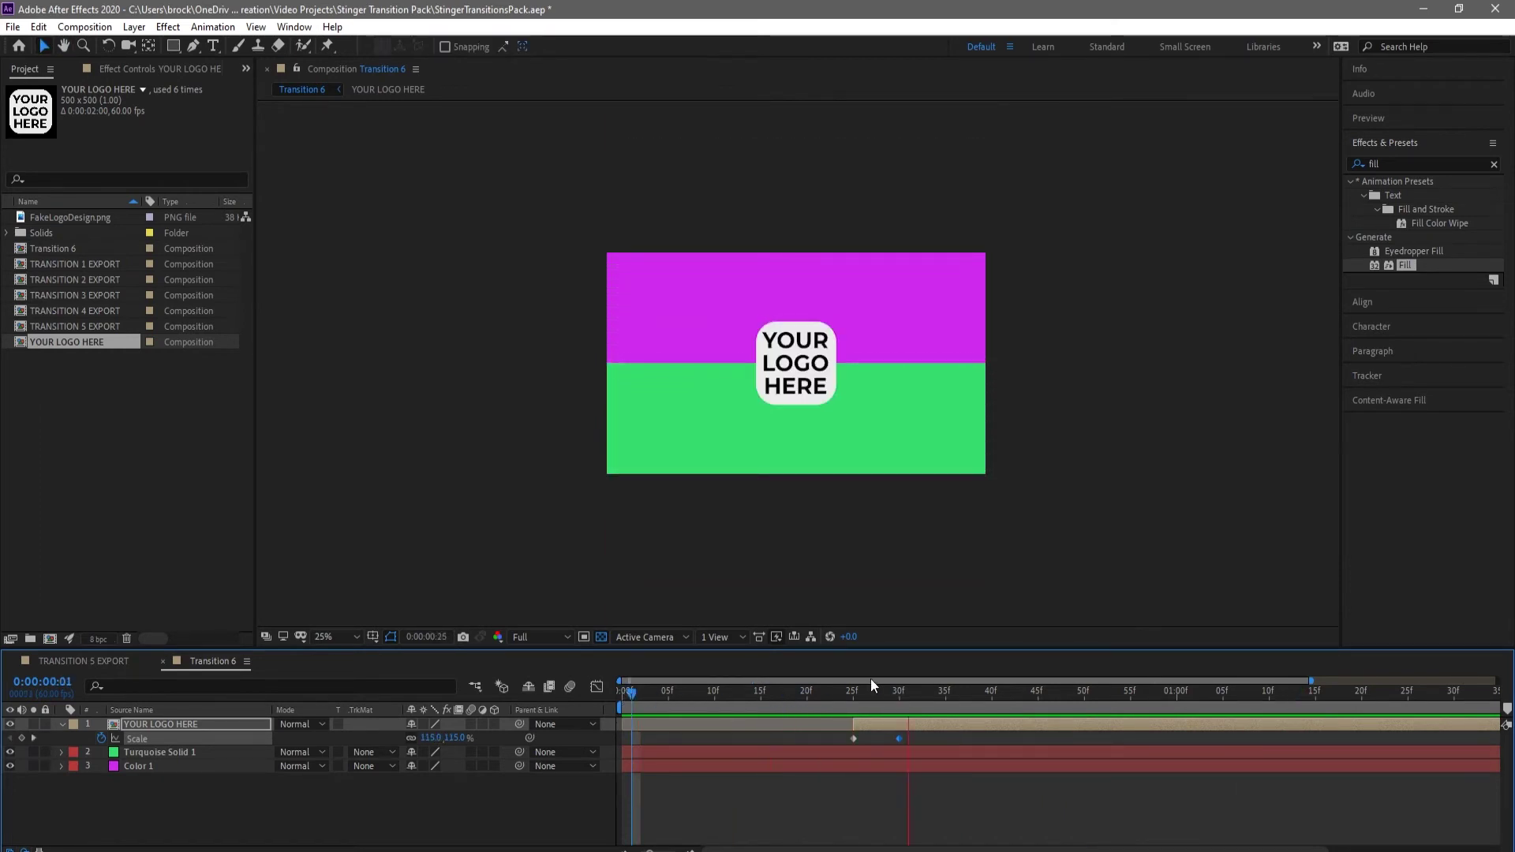
key("space")
left_click_drag(1227, 693, 943, 745)
left_click_drag(944, 691, 656, 697)
key("space")
key("space")
Apply Easy Ease to both Scale keyframes and raise their influence to about 50%.
left_click_drag(841, 735, 948, 741)
right_click(948, 742)
mouse_move(1014, 726)
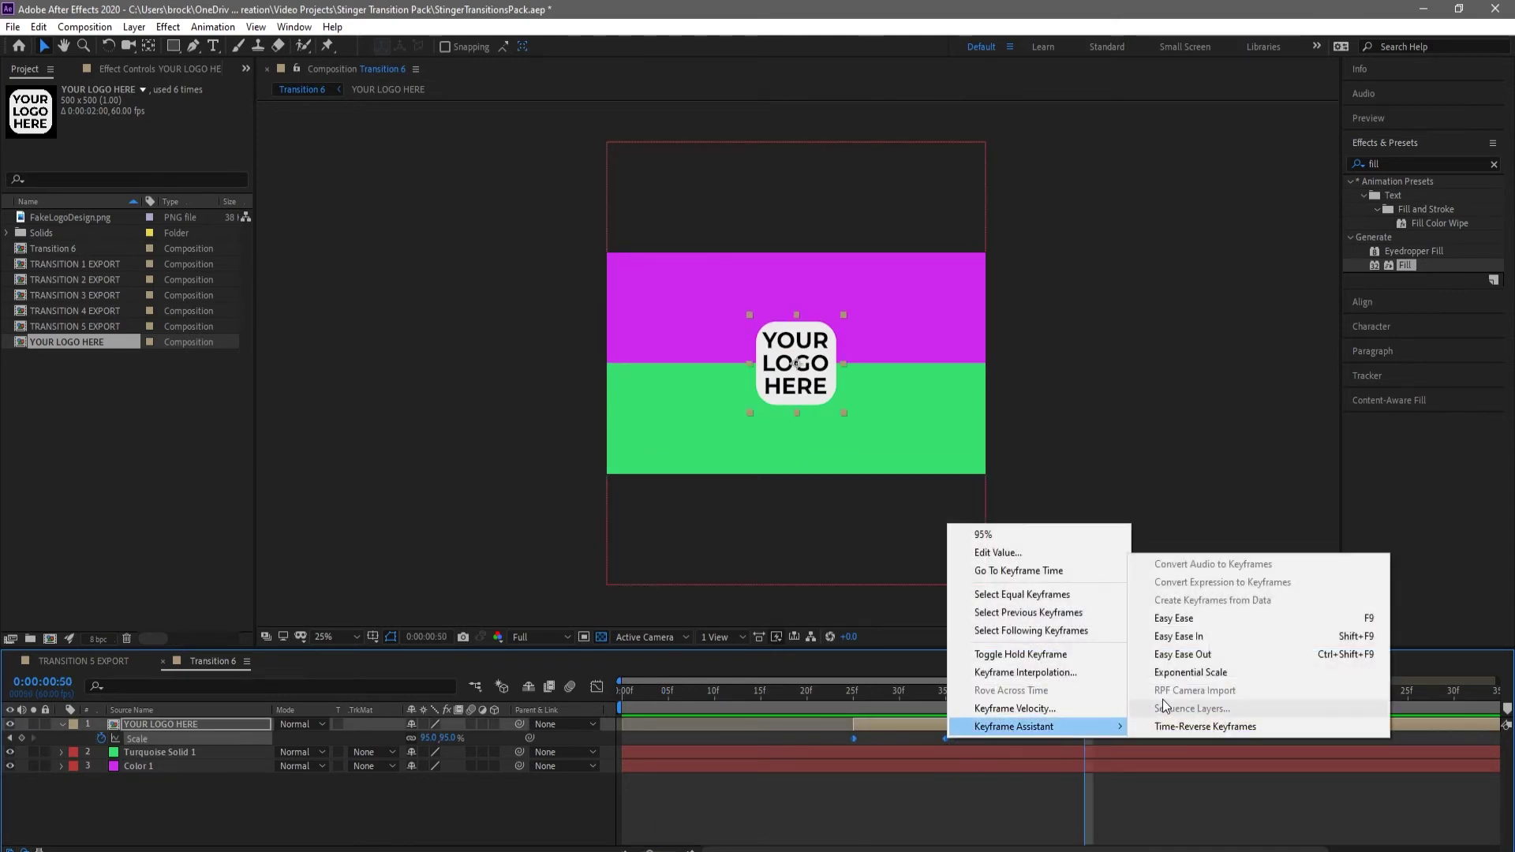
left_click(1175, 618)
left_click(596, 688)
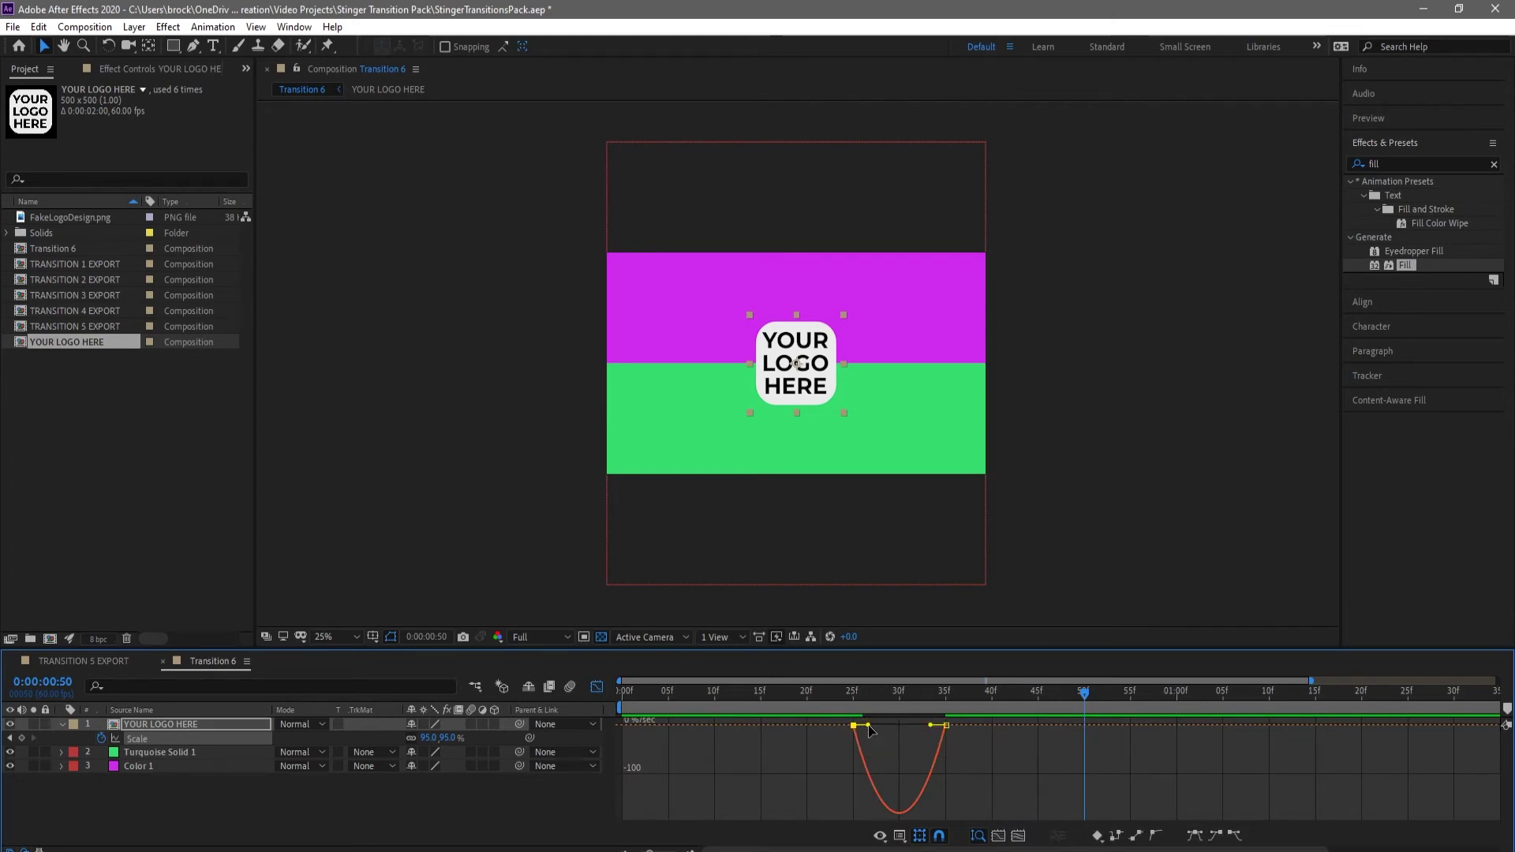
left_click_drag(868, 726, 916, 724)
key("shift+F3")
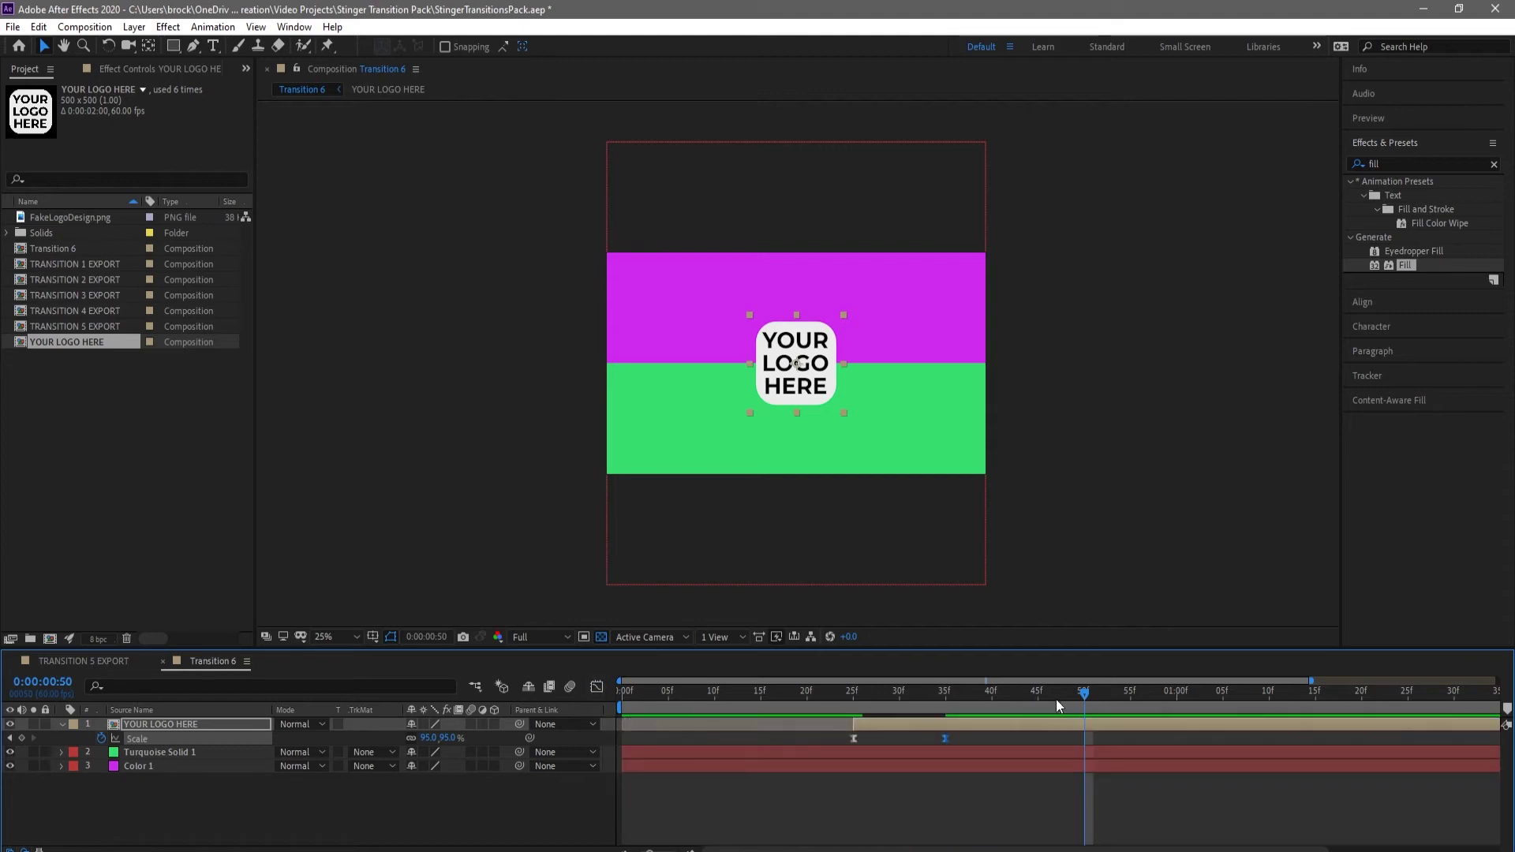
left_click_drag(1068, 694, 604, 708)
left_click(721, 708)
key("space")
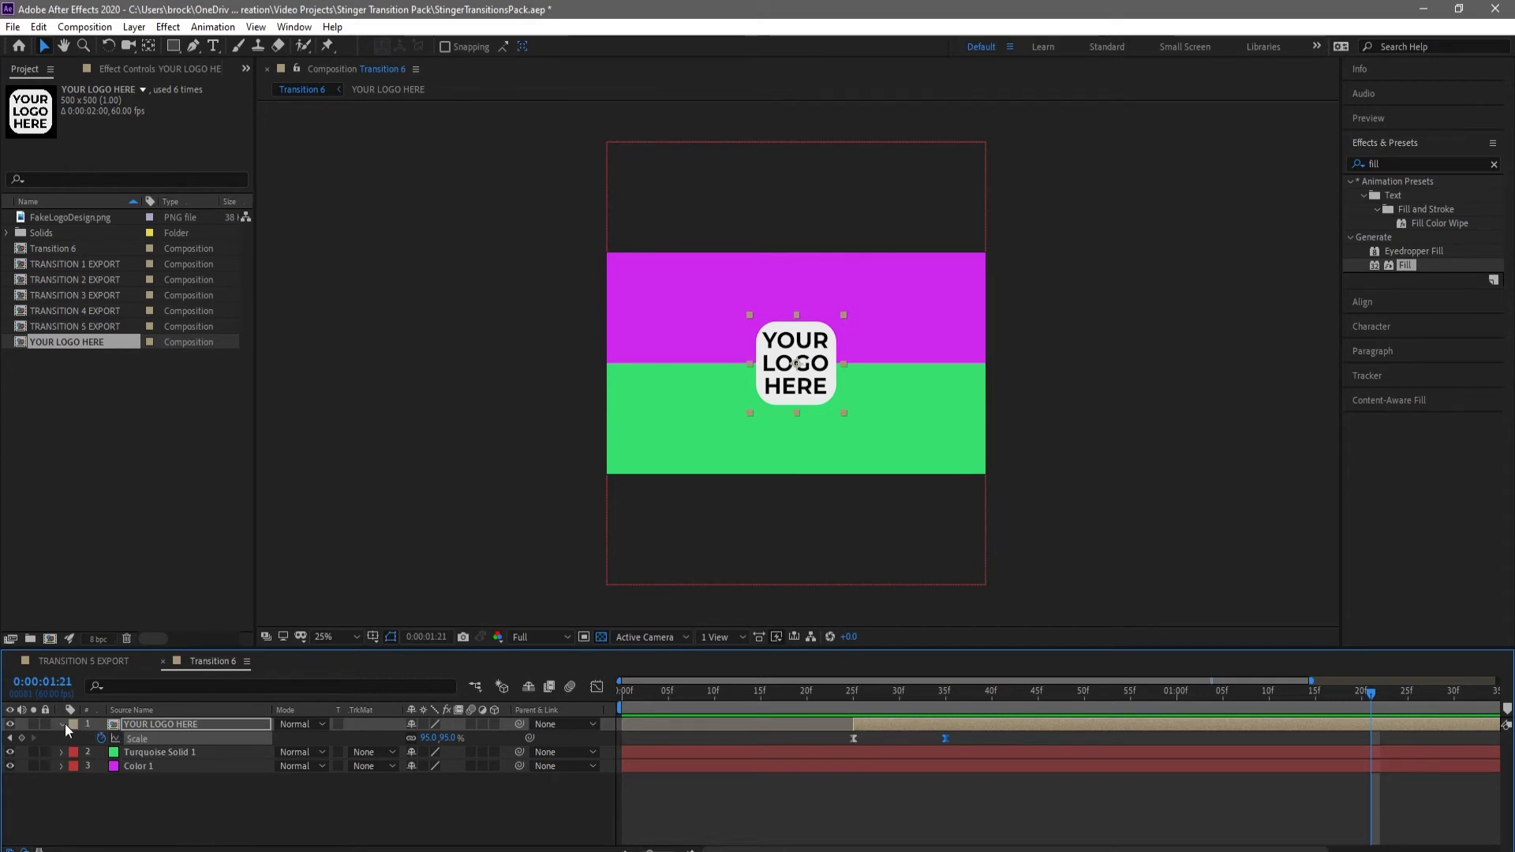
Move the logo's second Opacity keyframe to 35 frames.
key("t")
left_click(849, 737)
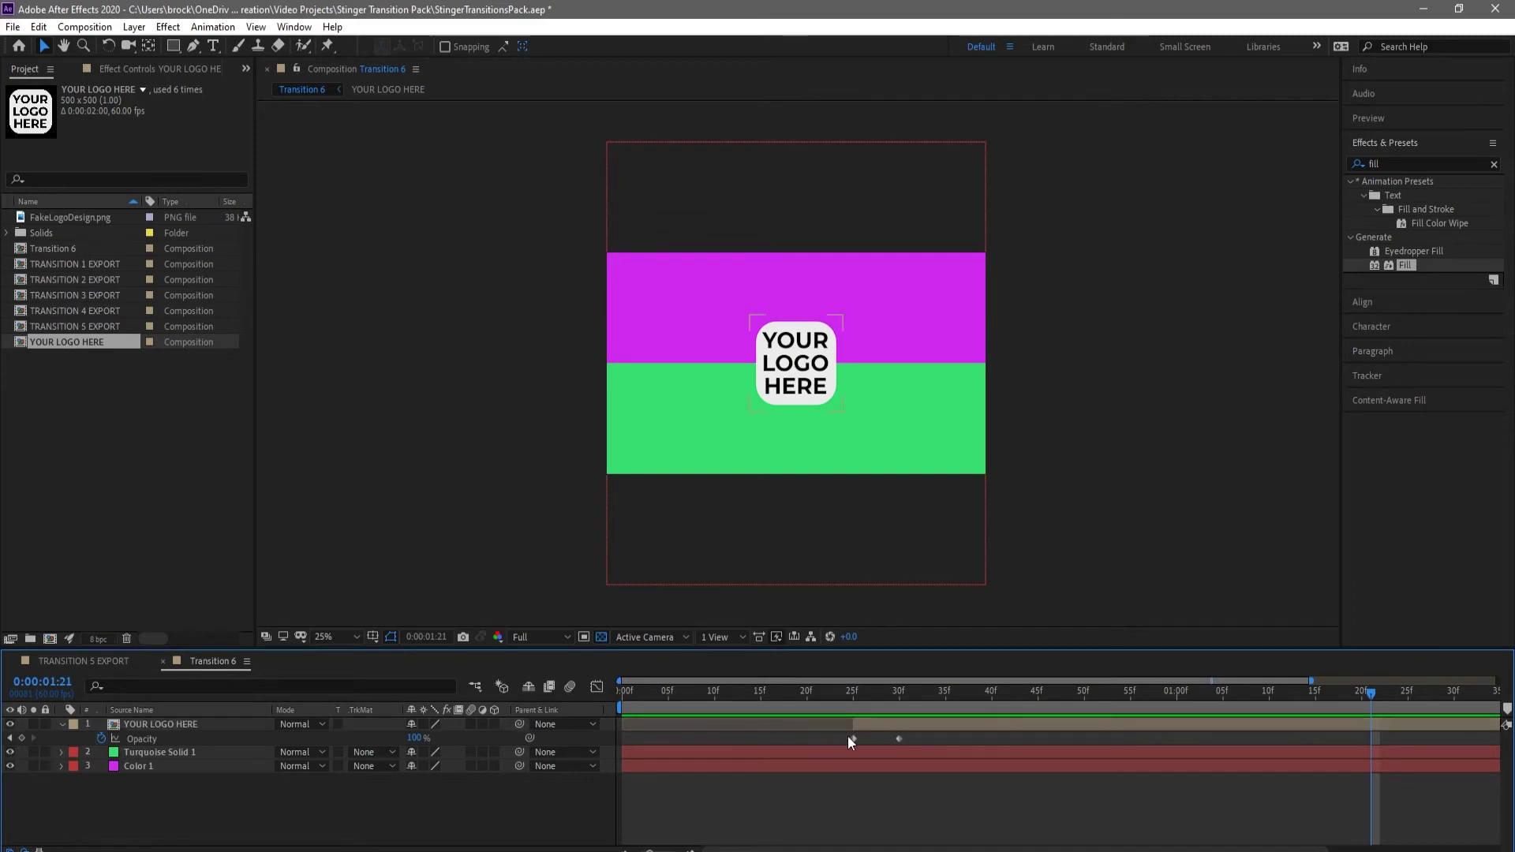
left_click_drag(1376, 691, 945, 690)
left_click_drag(899, 739, 764, 737)
Apply Easy Ease to both Opacity keyframes, reshape the curve to roughly 48% influence, and play.
right_click(860, 740)
mouse_move(916, 815)
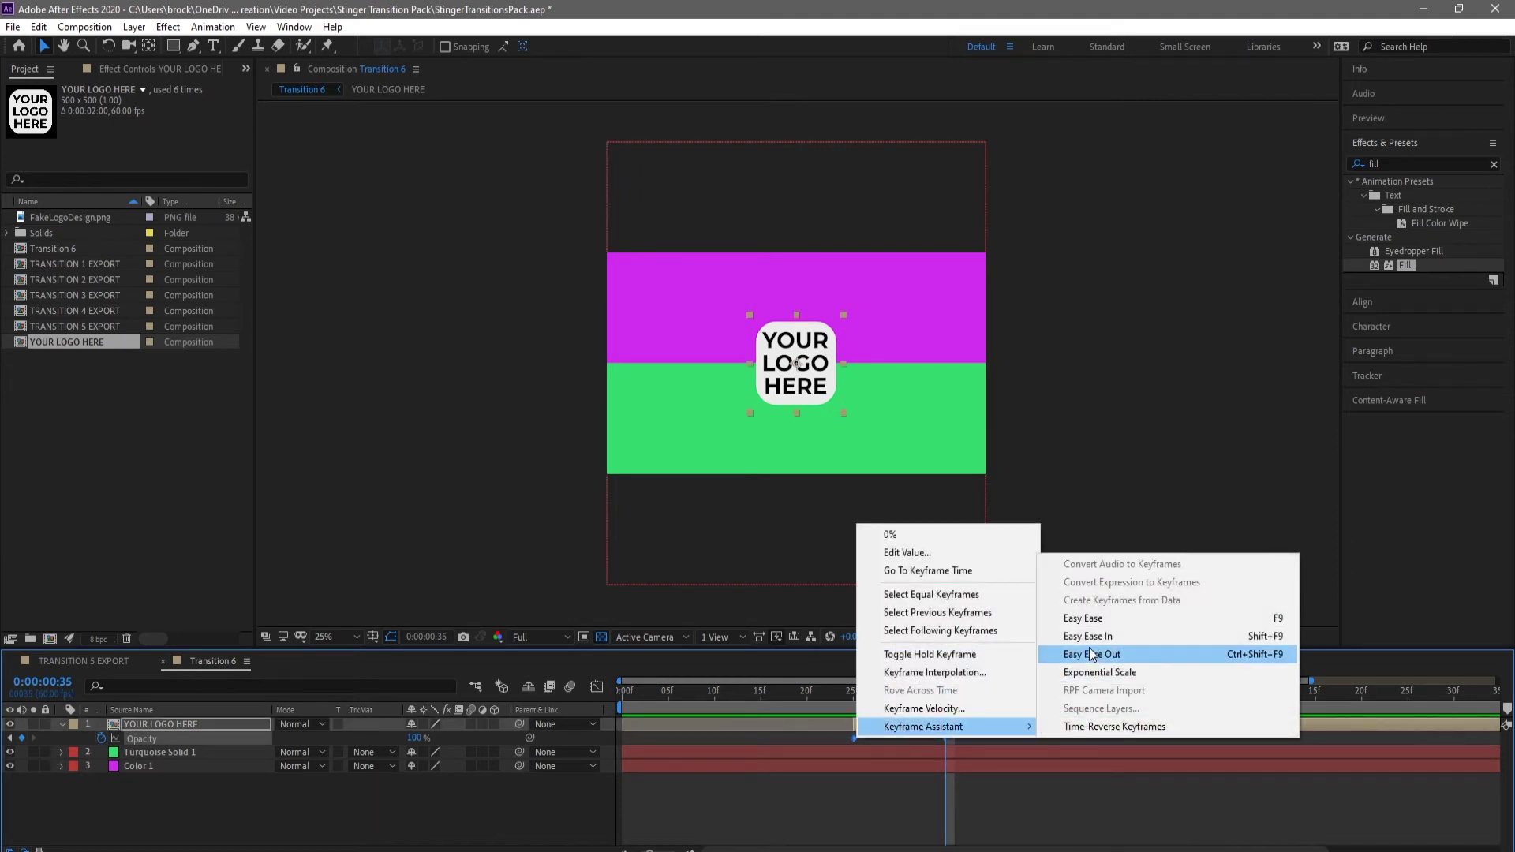
left_click(1083, 618)
left_click(596, 686)
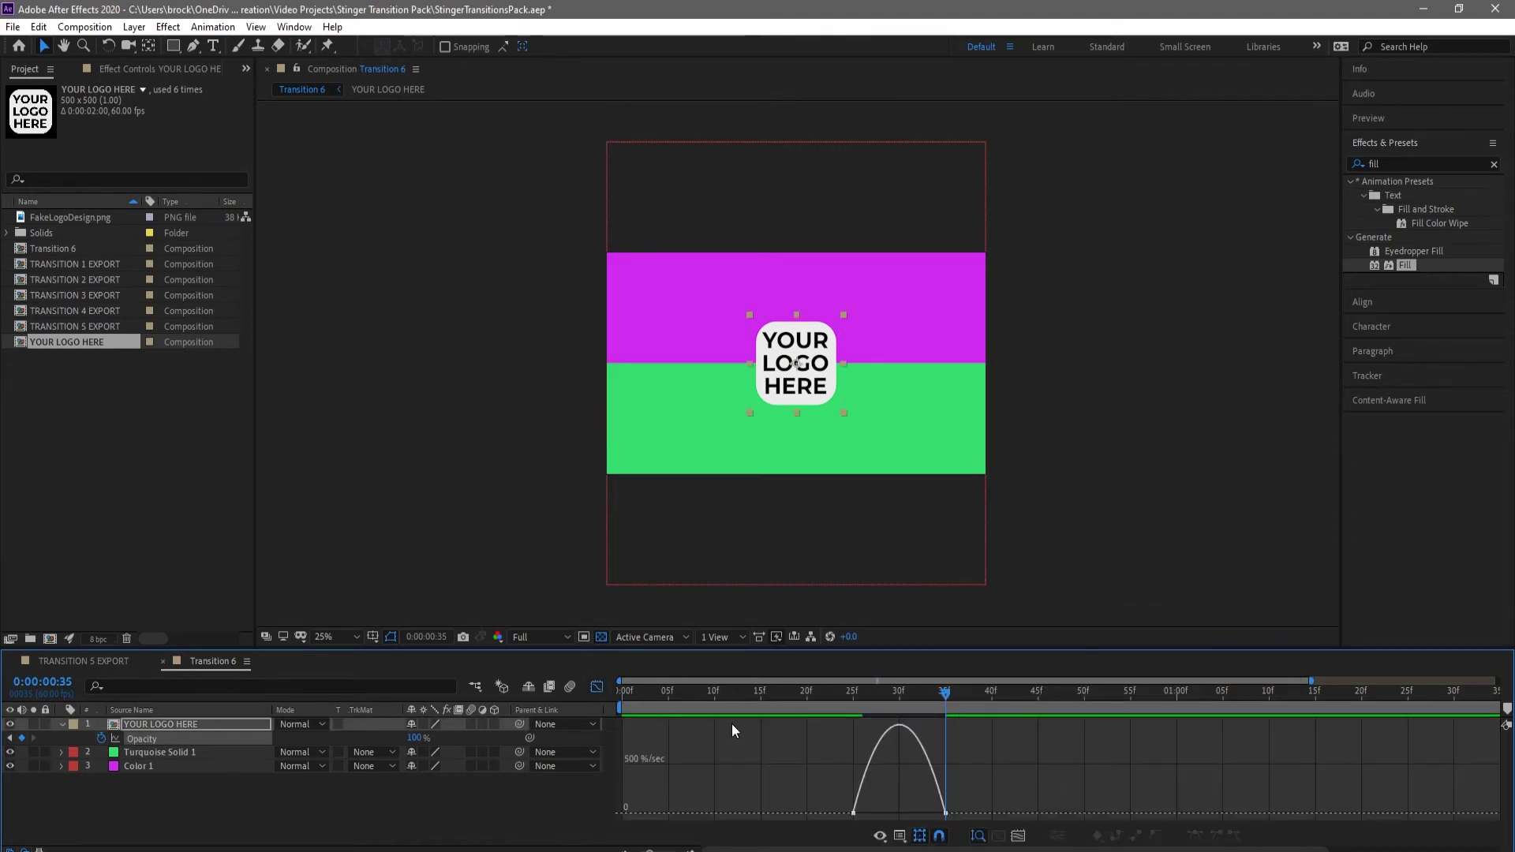
left_click(854, 812)
left_click_drag(915, 813, 565, 693)
left_click(596, 686)
key("space")
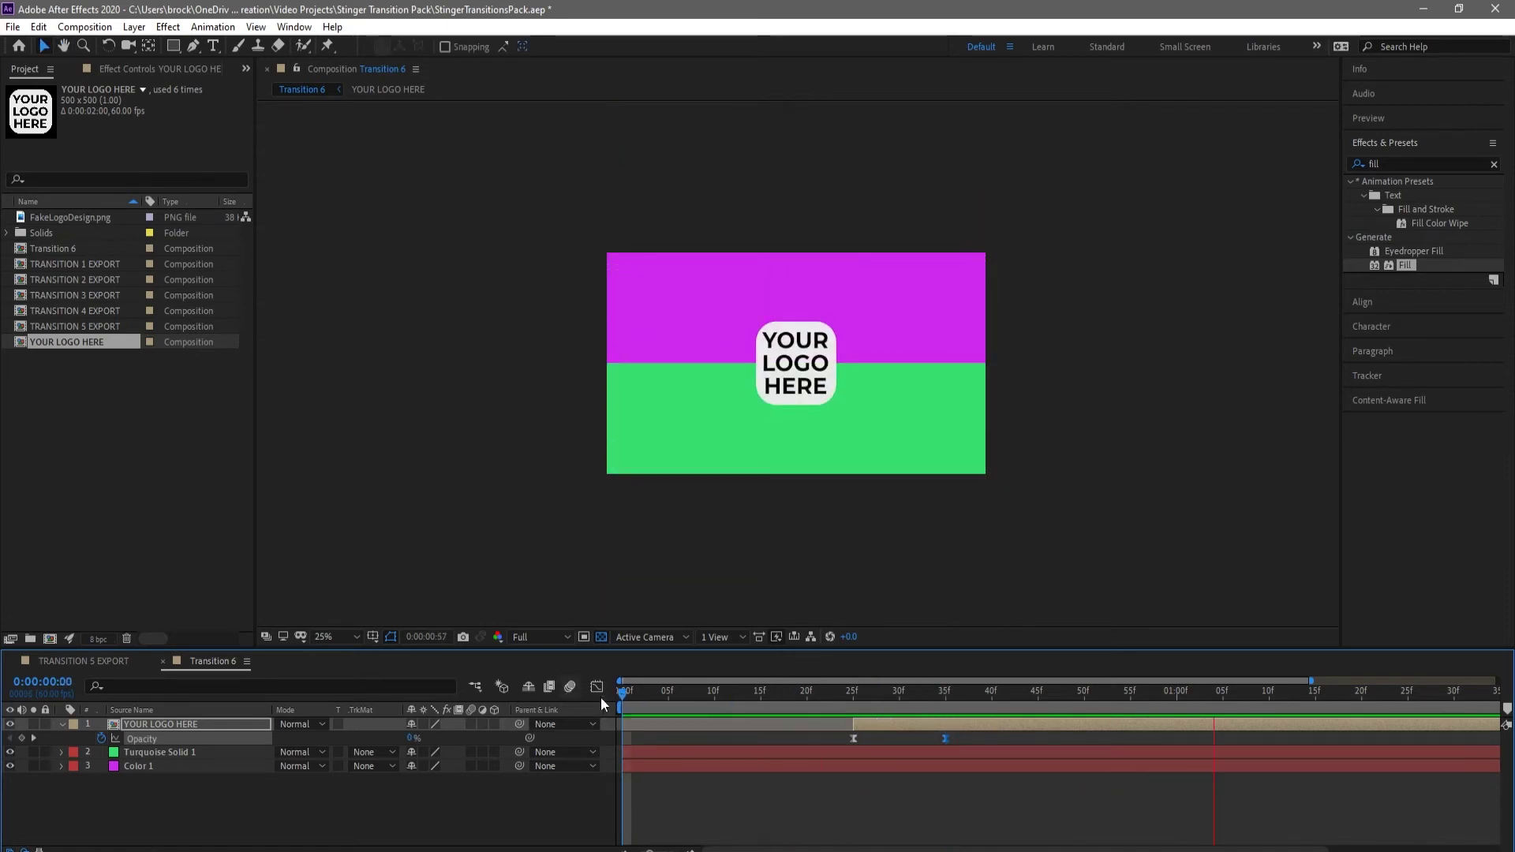
Zoom the timeline out to two seconds and scrub around 1:24–1:30 to find the fade-out spot.
key("space")
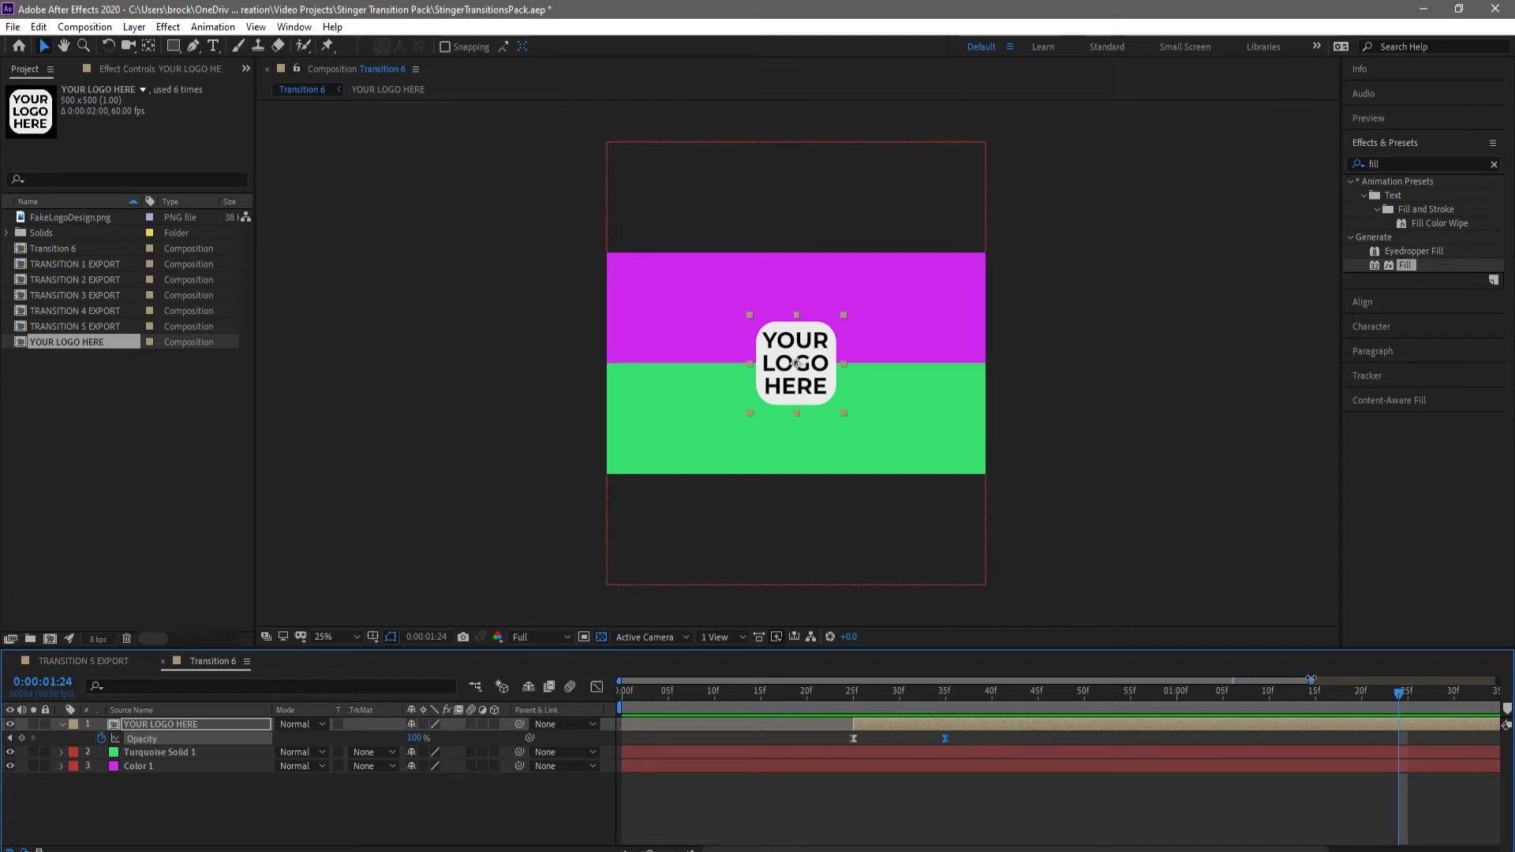
mouse_move(1306, 680)
left_mouse_down()
mouse_move(1495, 680)
mouse_move(1422, 688)
left_mouse_up()
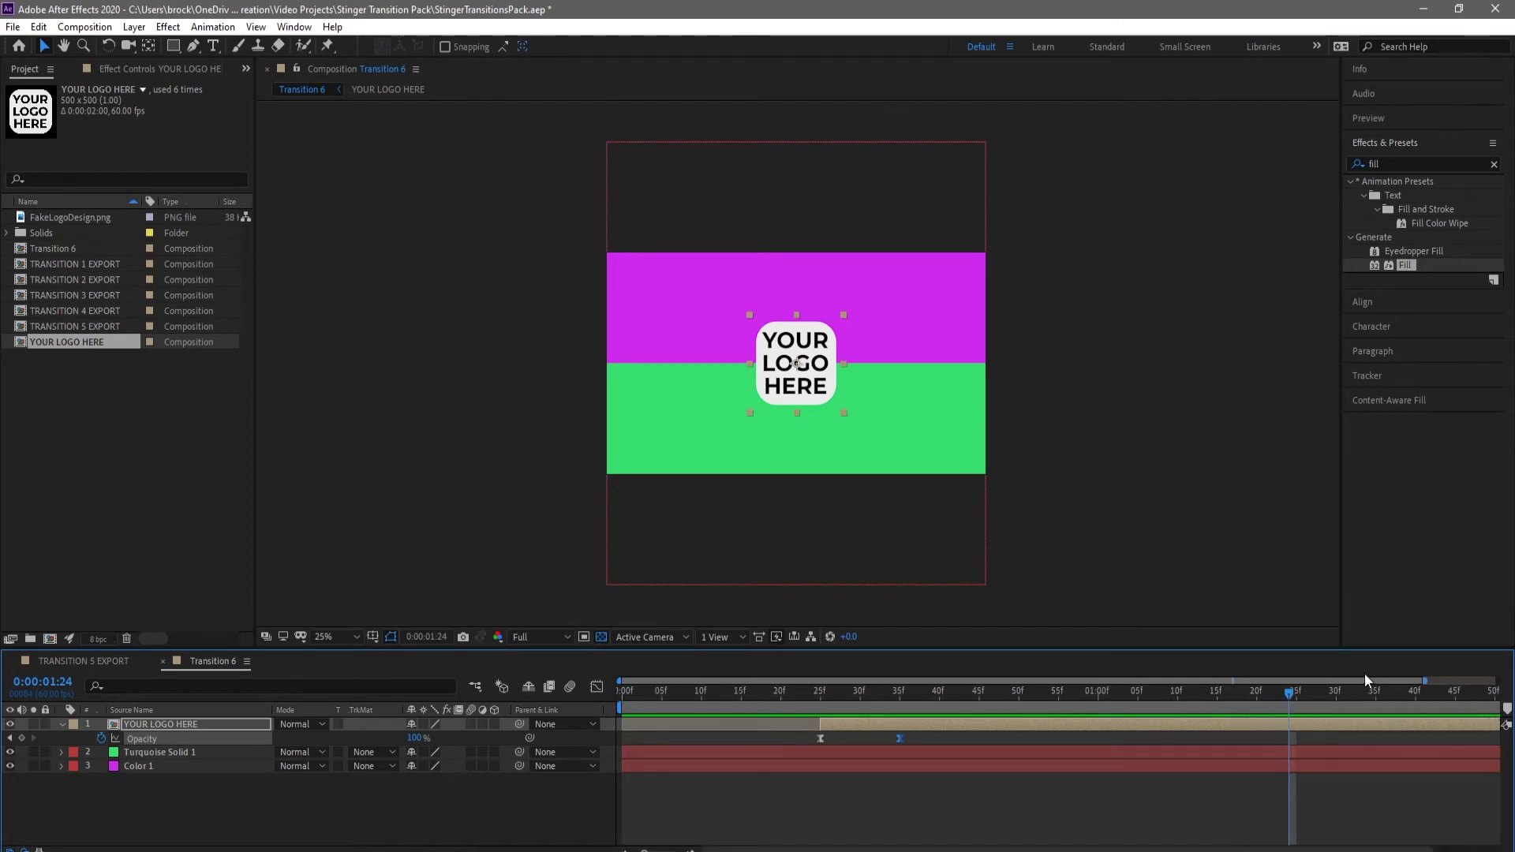
left_click_drag(1229, 680, 1322, 677)
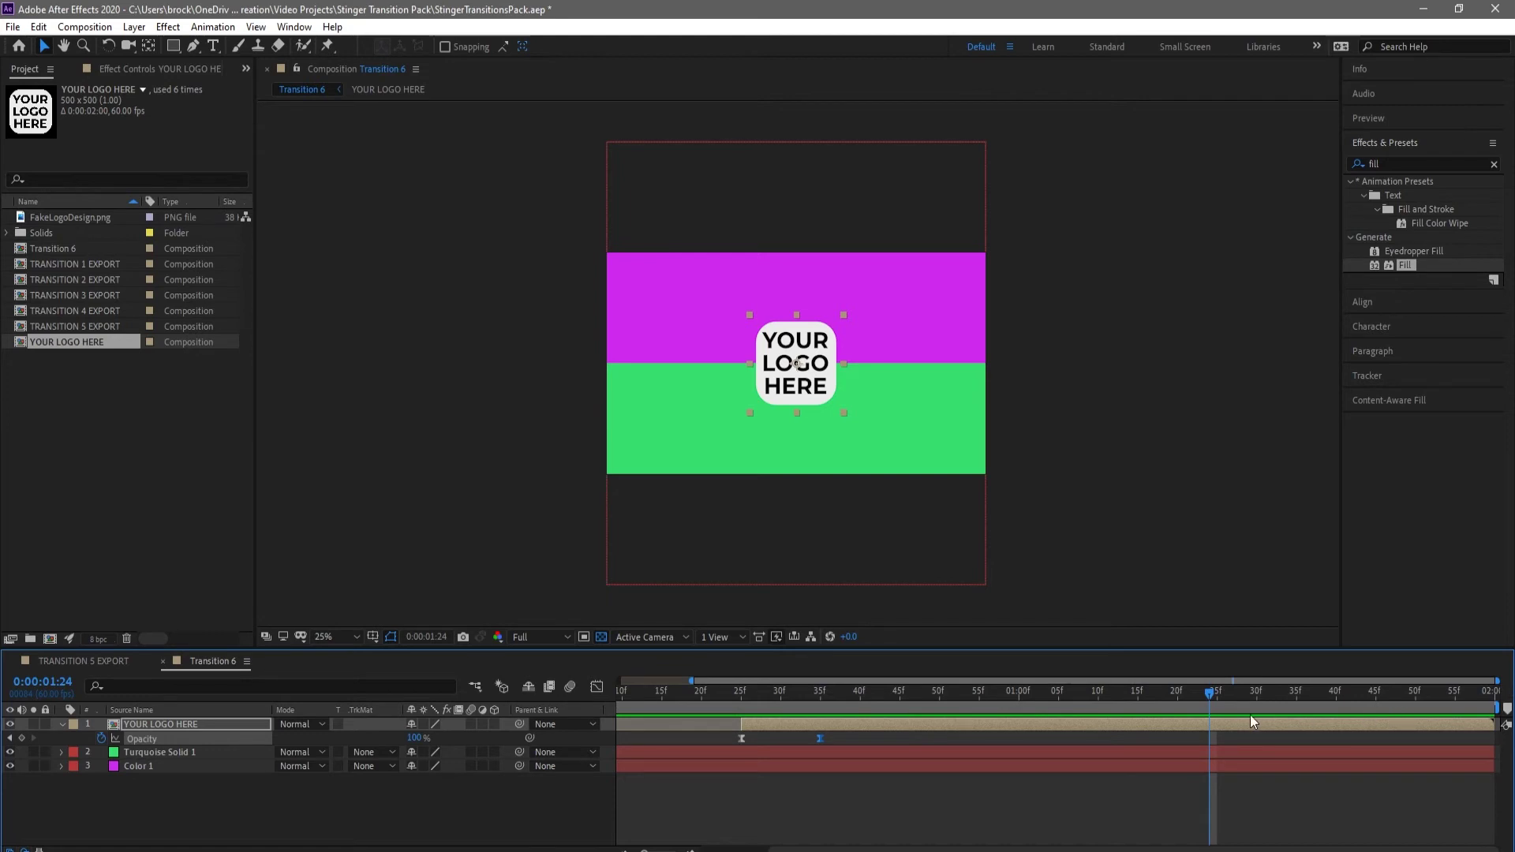
left_click_drag(1211, 701, 1258, 701)
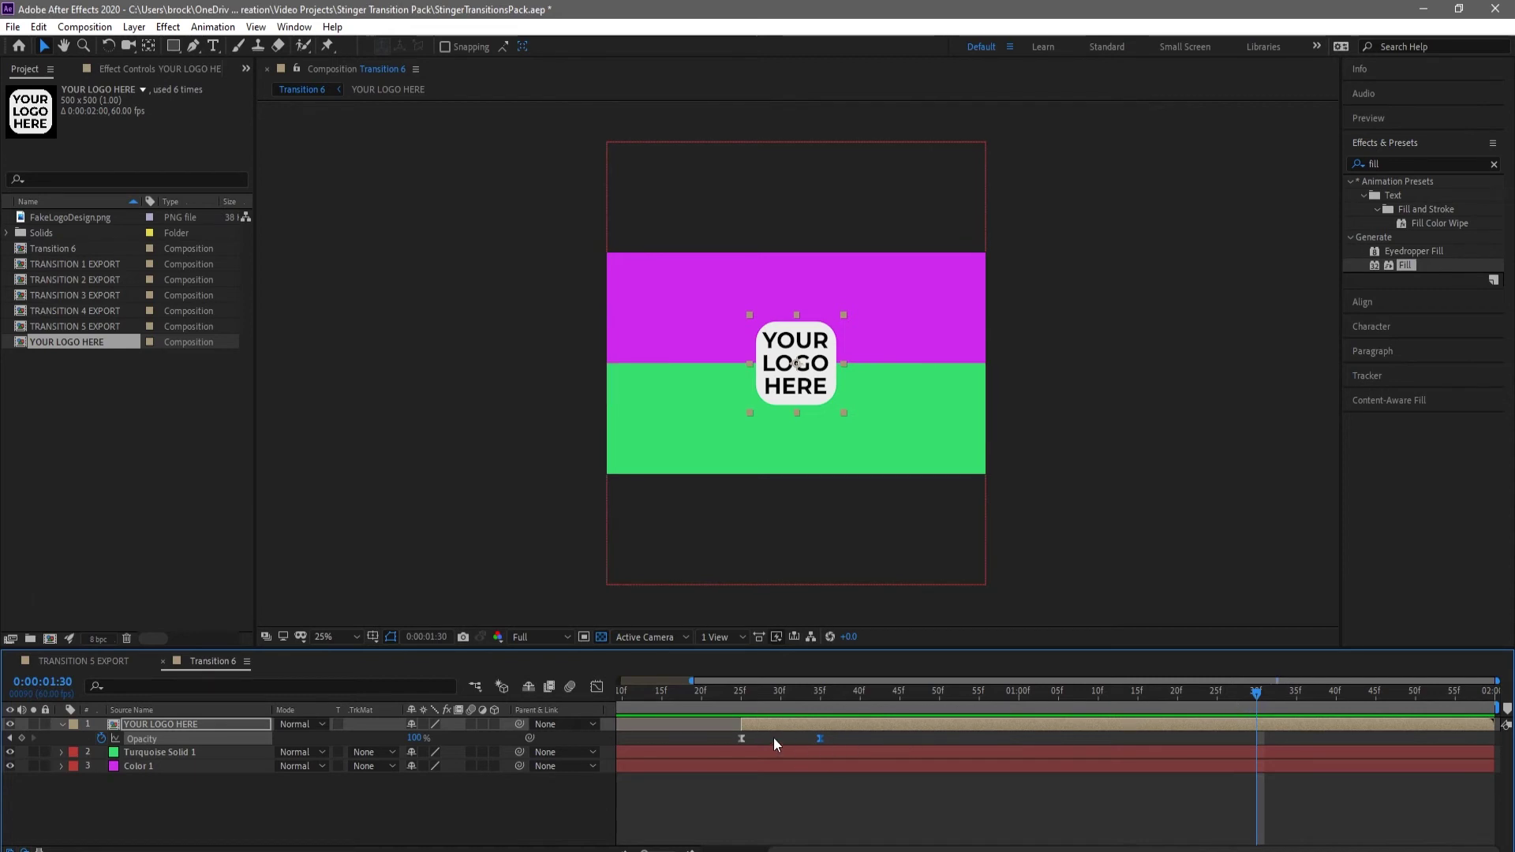
left_click_drag(1255, 692, 1176, 684)
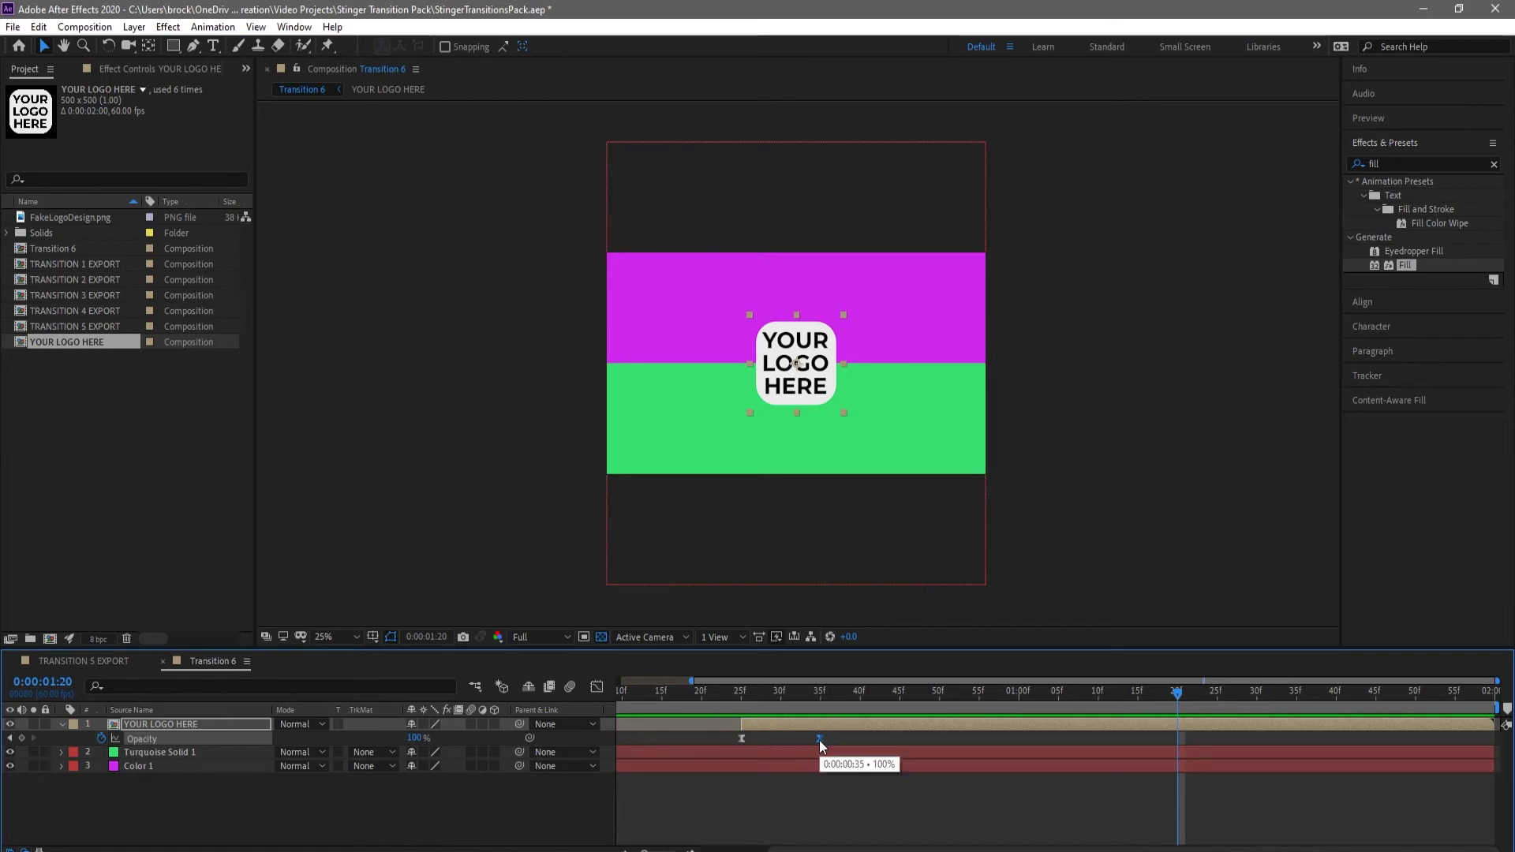
Paste a 100% Opacity keyframe before 1:30 and the 0% keyframe at 1:30 so the logo fades out.
key("ctrl+c")
key("ctrl+v")
left_click_drag(1179, 703, 1256, 694)
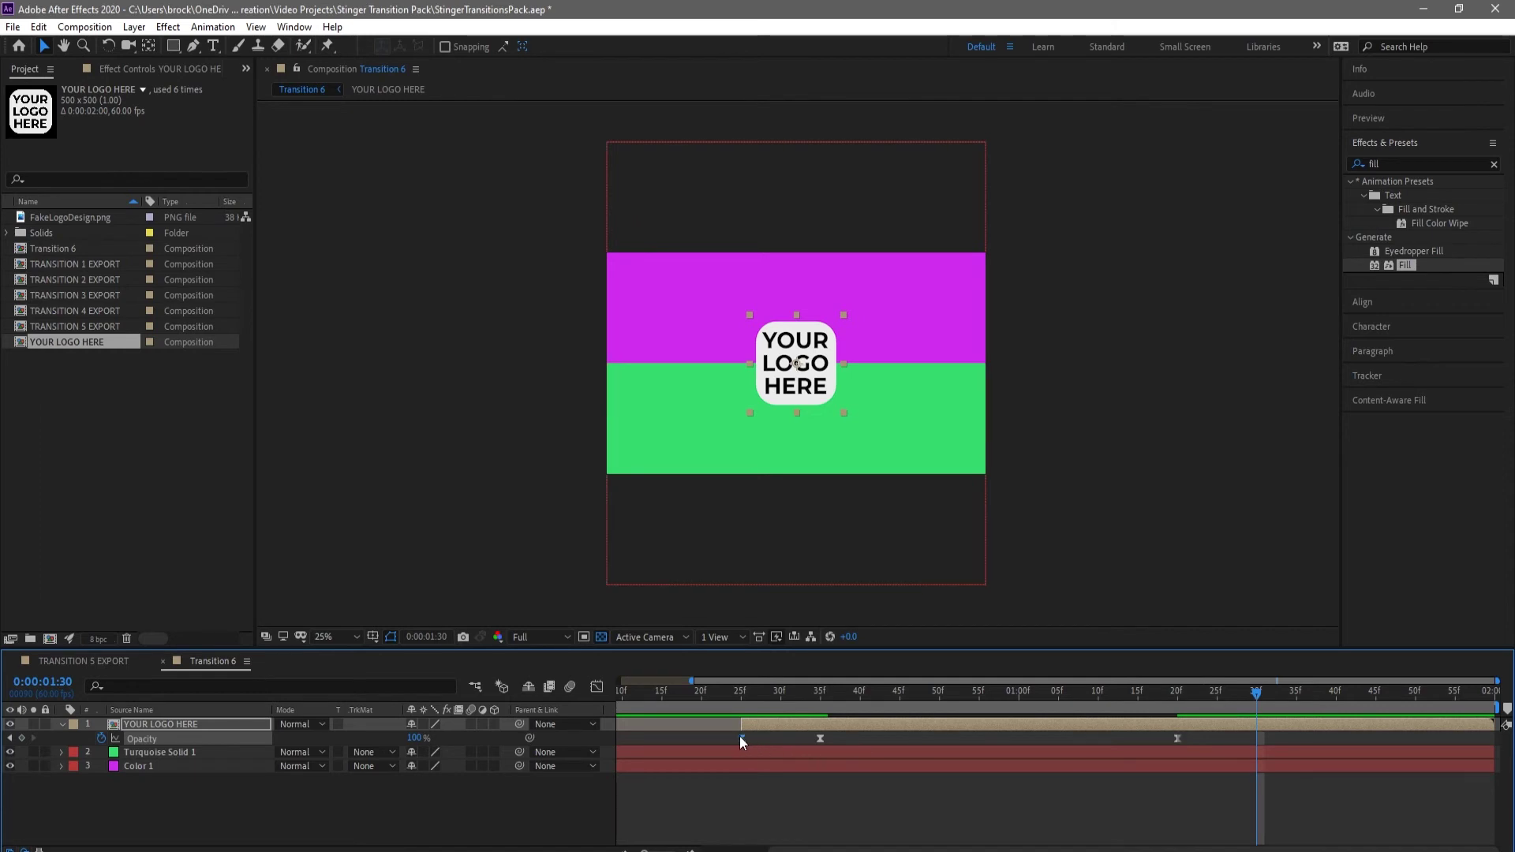
left_click(740, 736)
key("ctrl+v")
left_click_drag(1257, 691, 1177, 701)
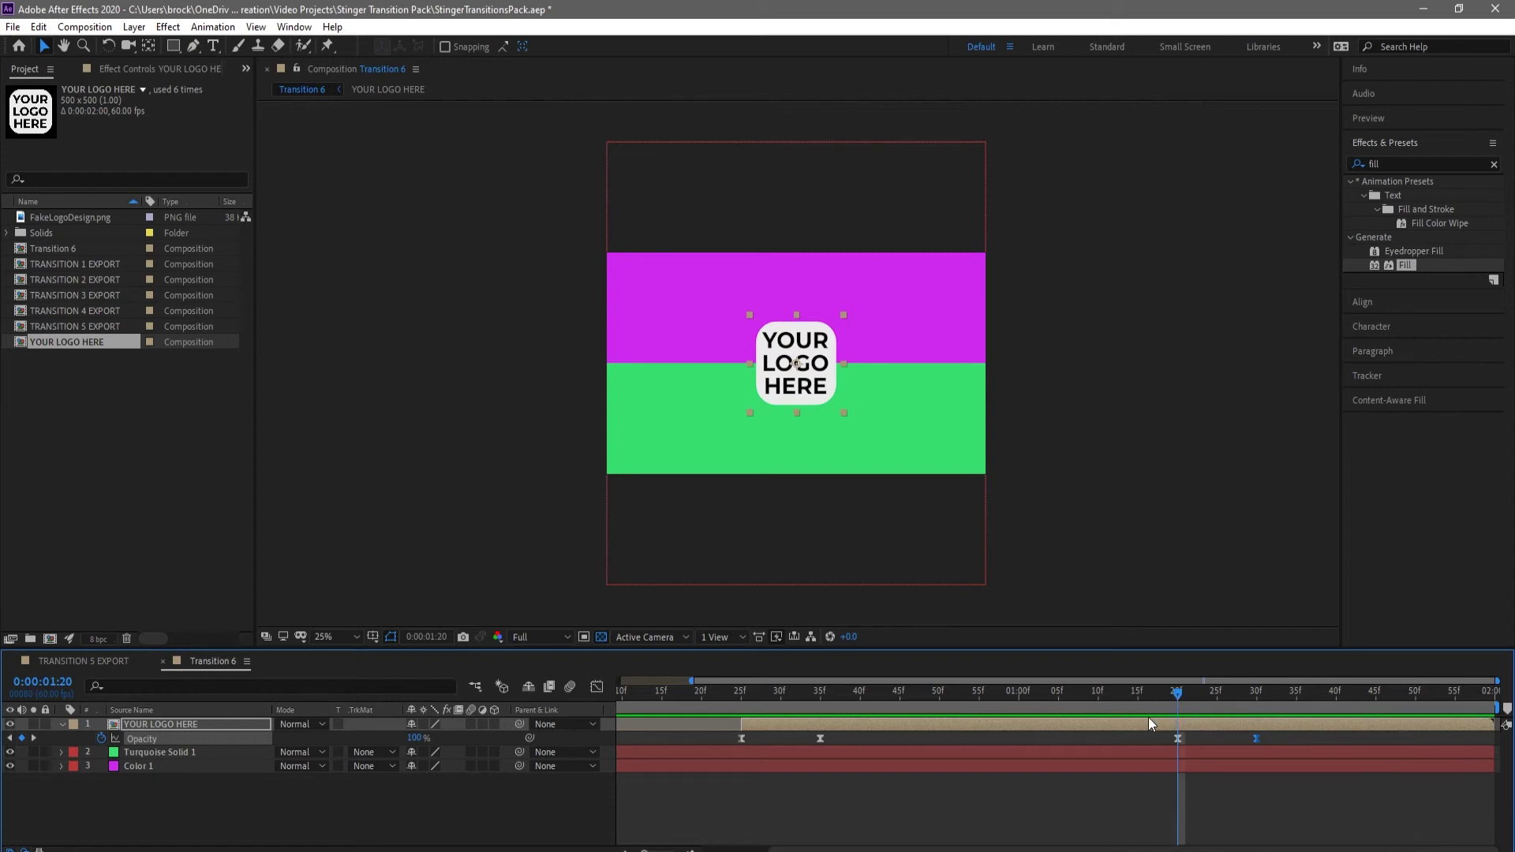
Paste the logo's Scale keyframes in reverse order at 1:20 and 1:30.
key("s")
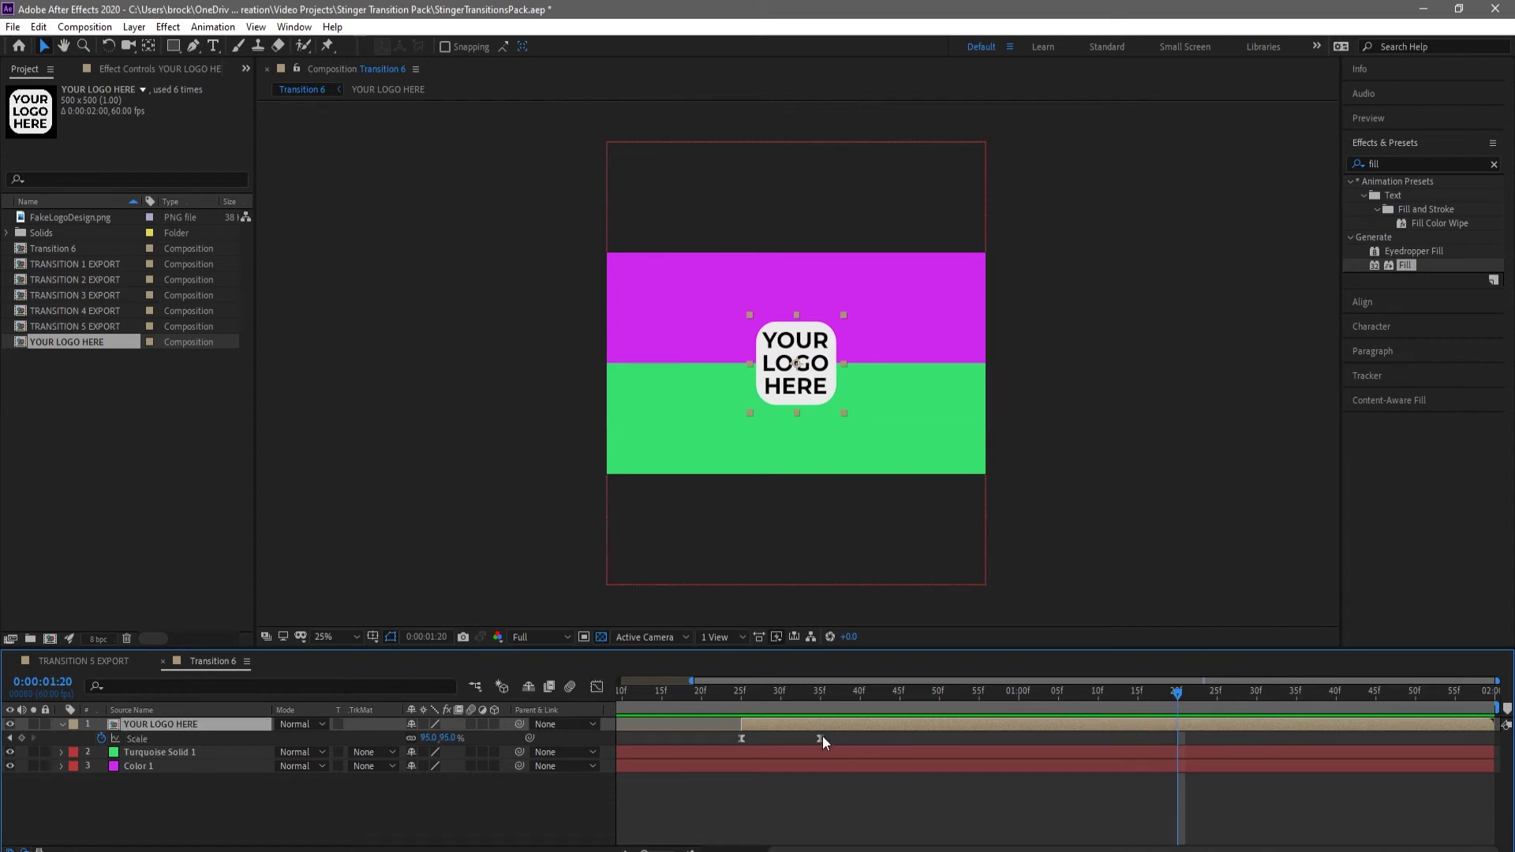
left_click(817, 738)
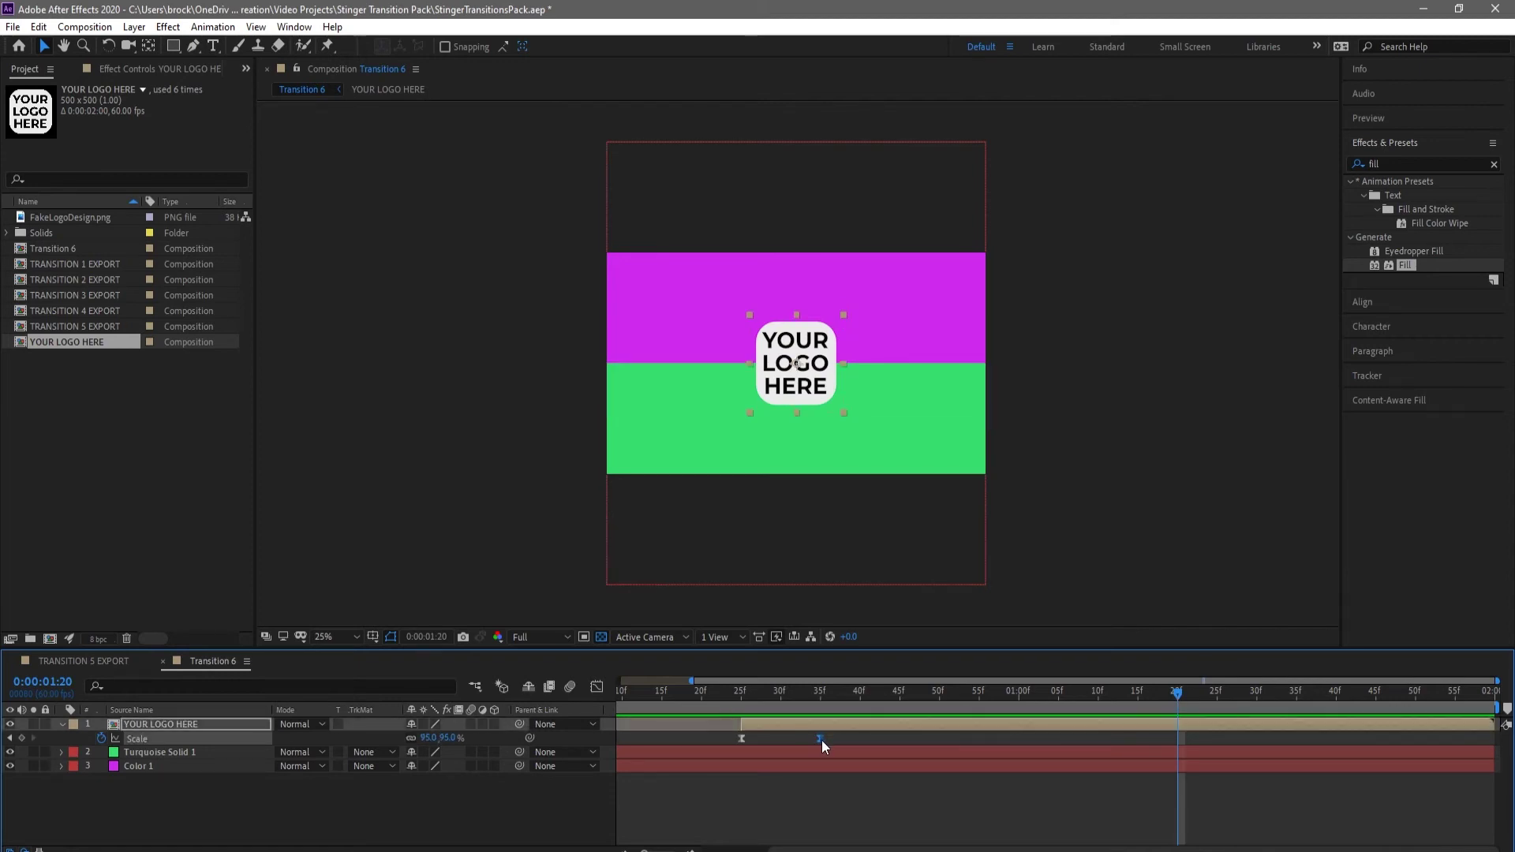
key("ctrl+v")
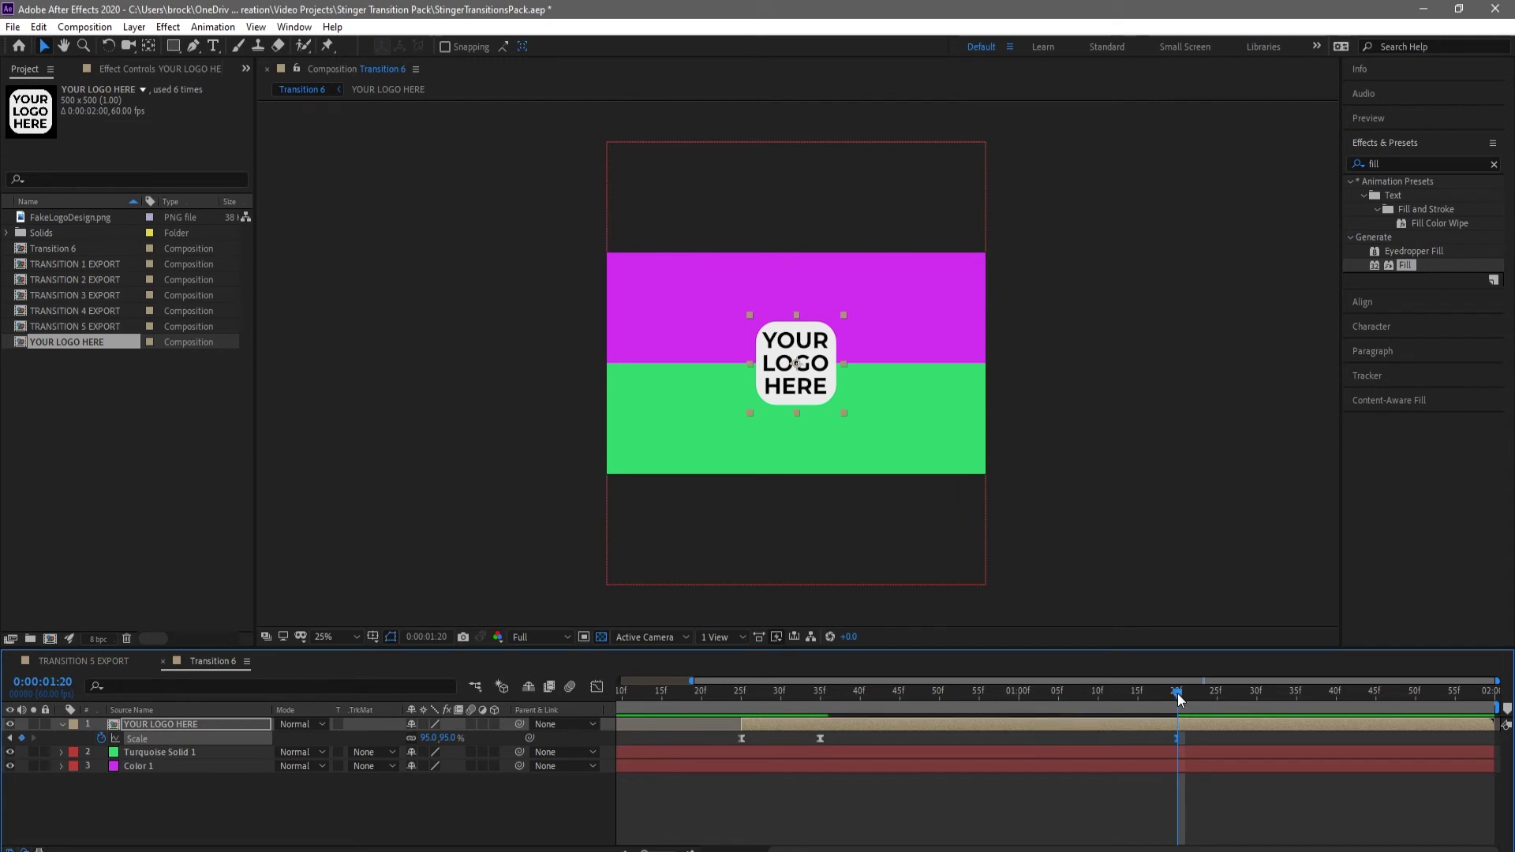
left_click_drag(1177, 693, 1258, 701)
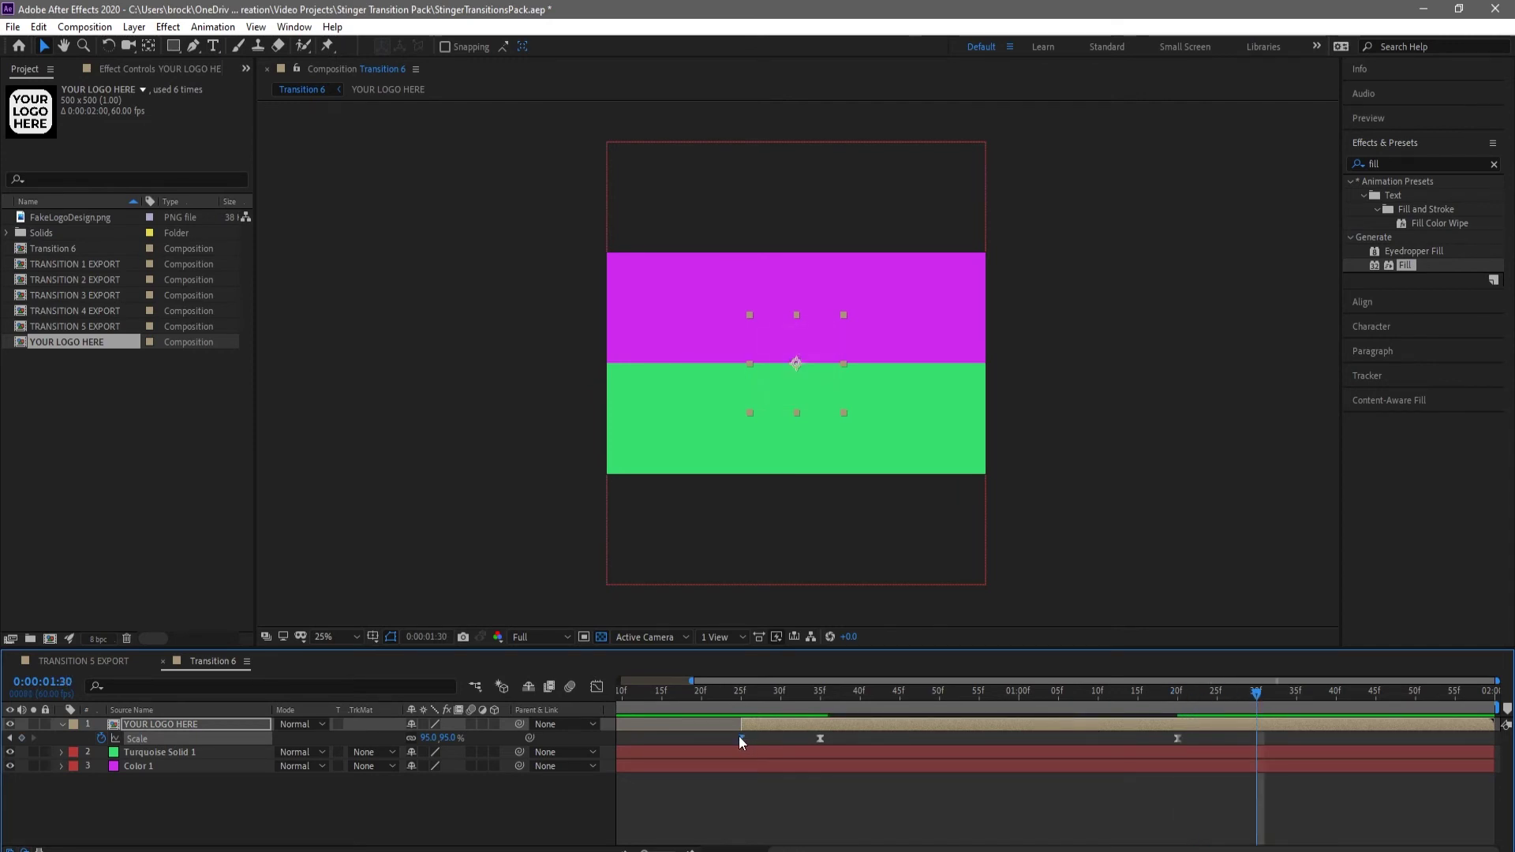
key("ctrl+v")
Preview Transition 6 from the start, then zoom the timeline out to show both seconds.
left_click_drag(1254, 694, 579, 718)
key("Home")
key("space")
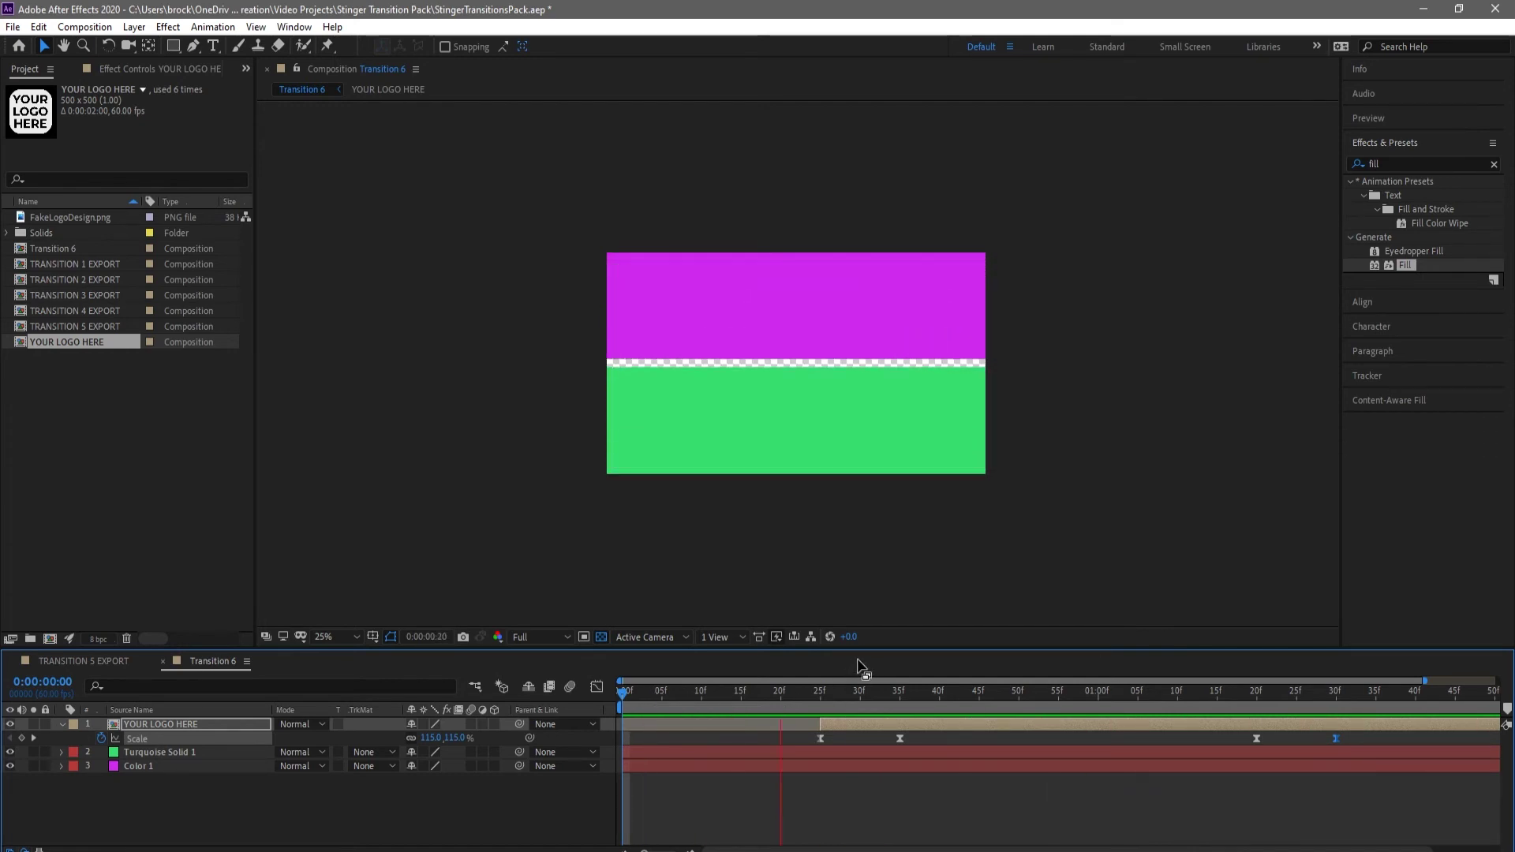
key("space")
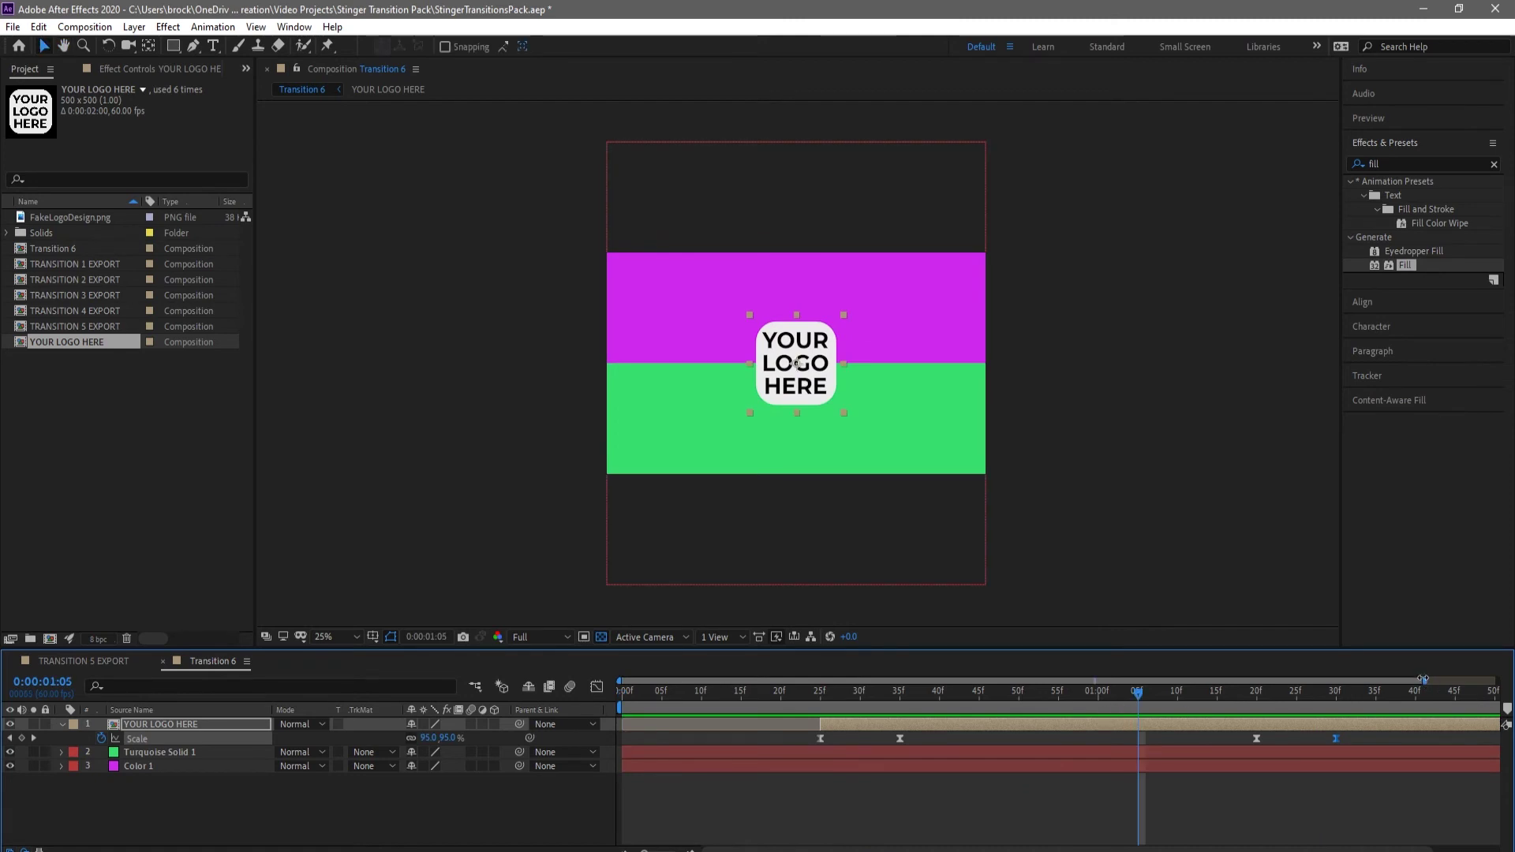
left_click_drag(1425, 680, 1497, 680)
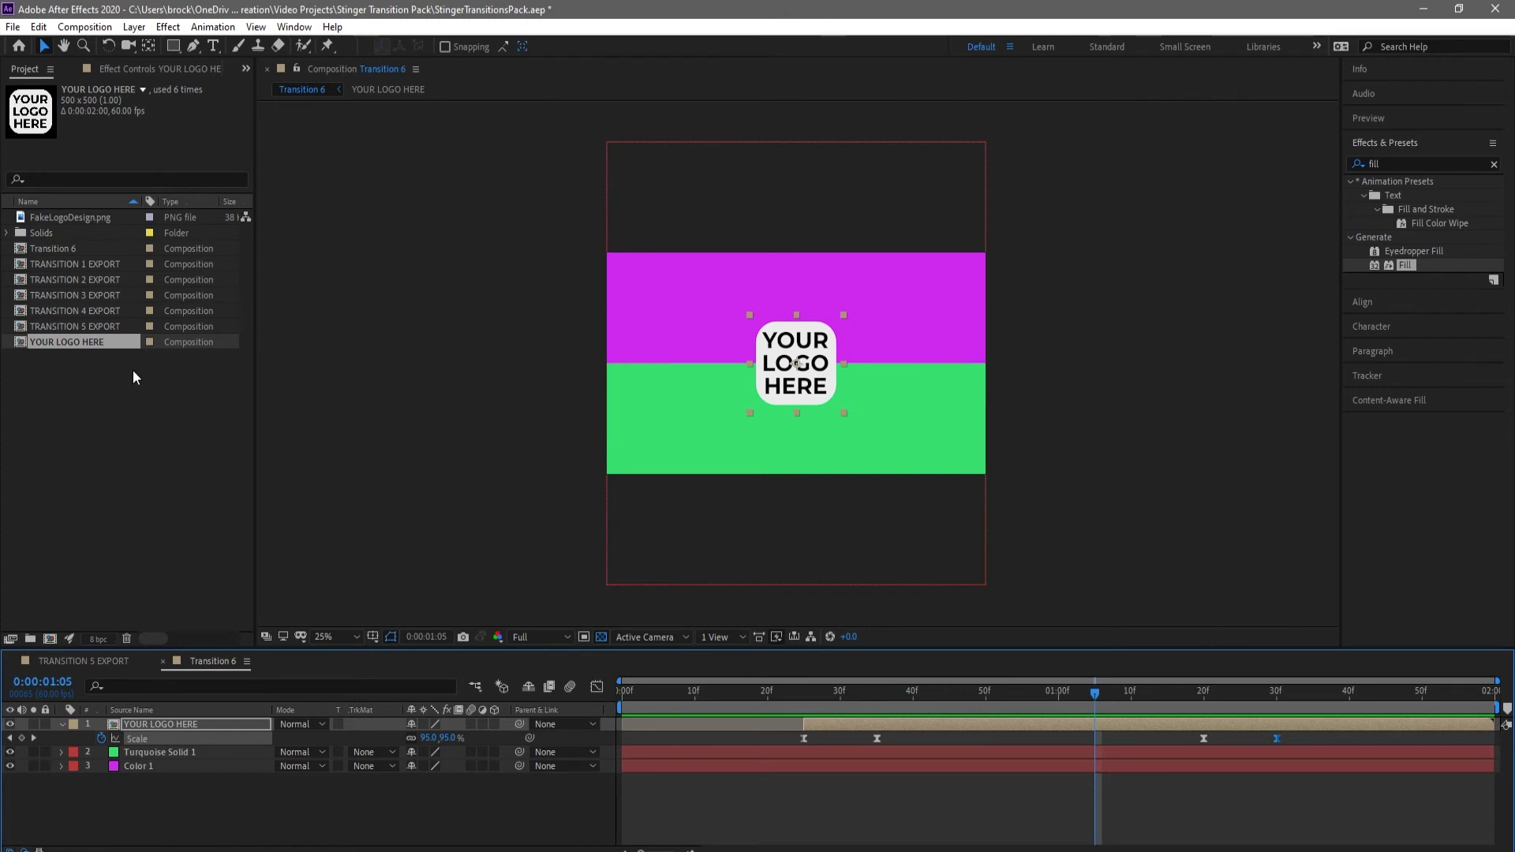
Open TRANSITION 5 EXPORT, inspect the nested YOUR LOGO HERE precomp at frame 41, then return.
double_click(80, 325)
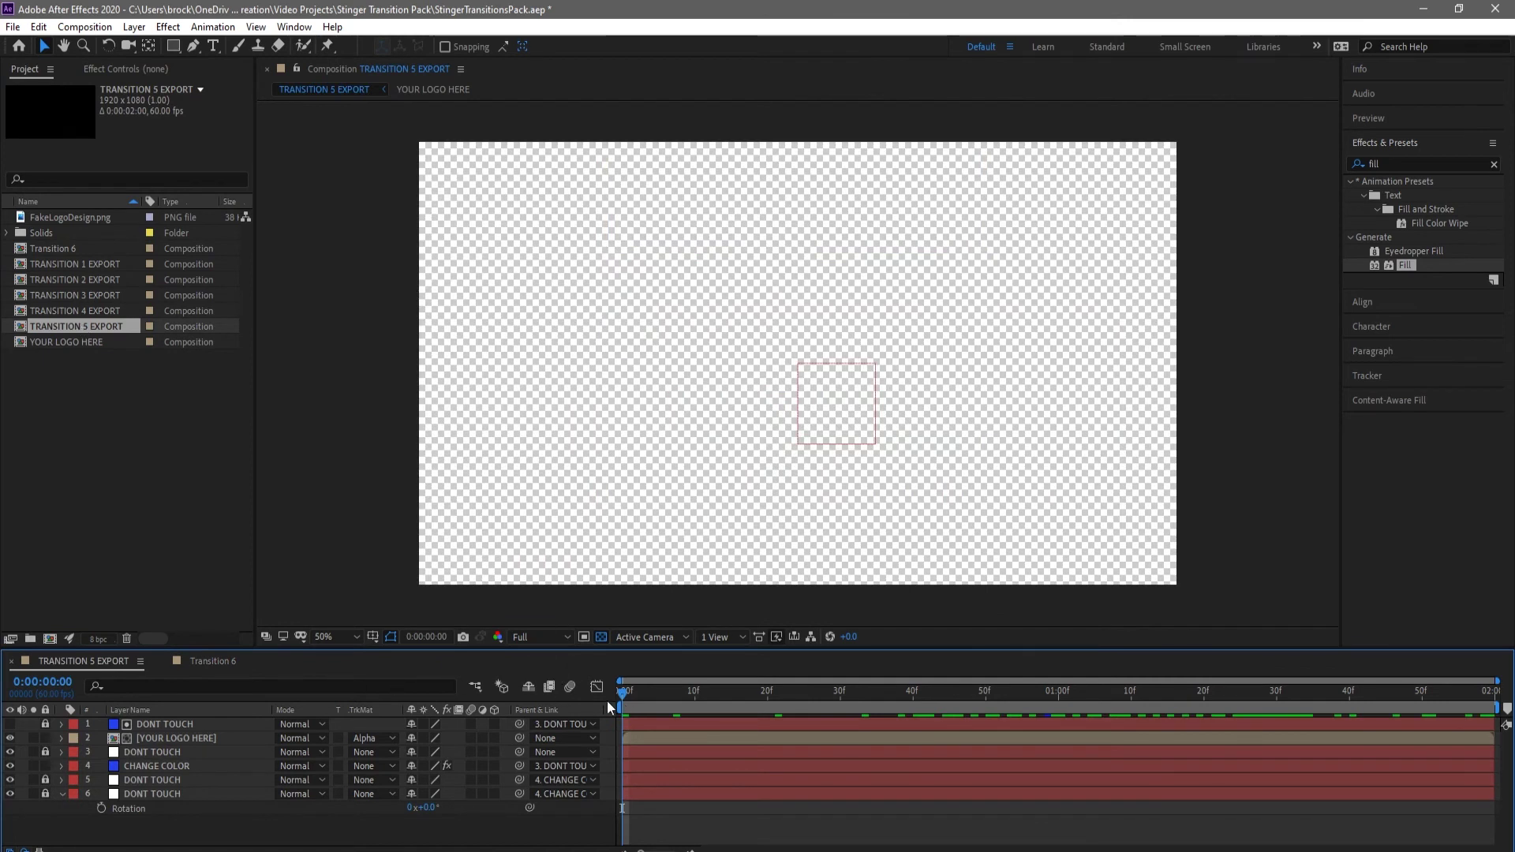
left_click_drag(624, 694, 921, 704)
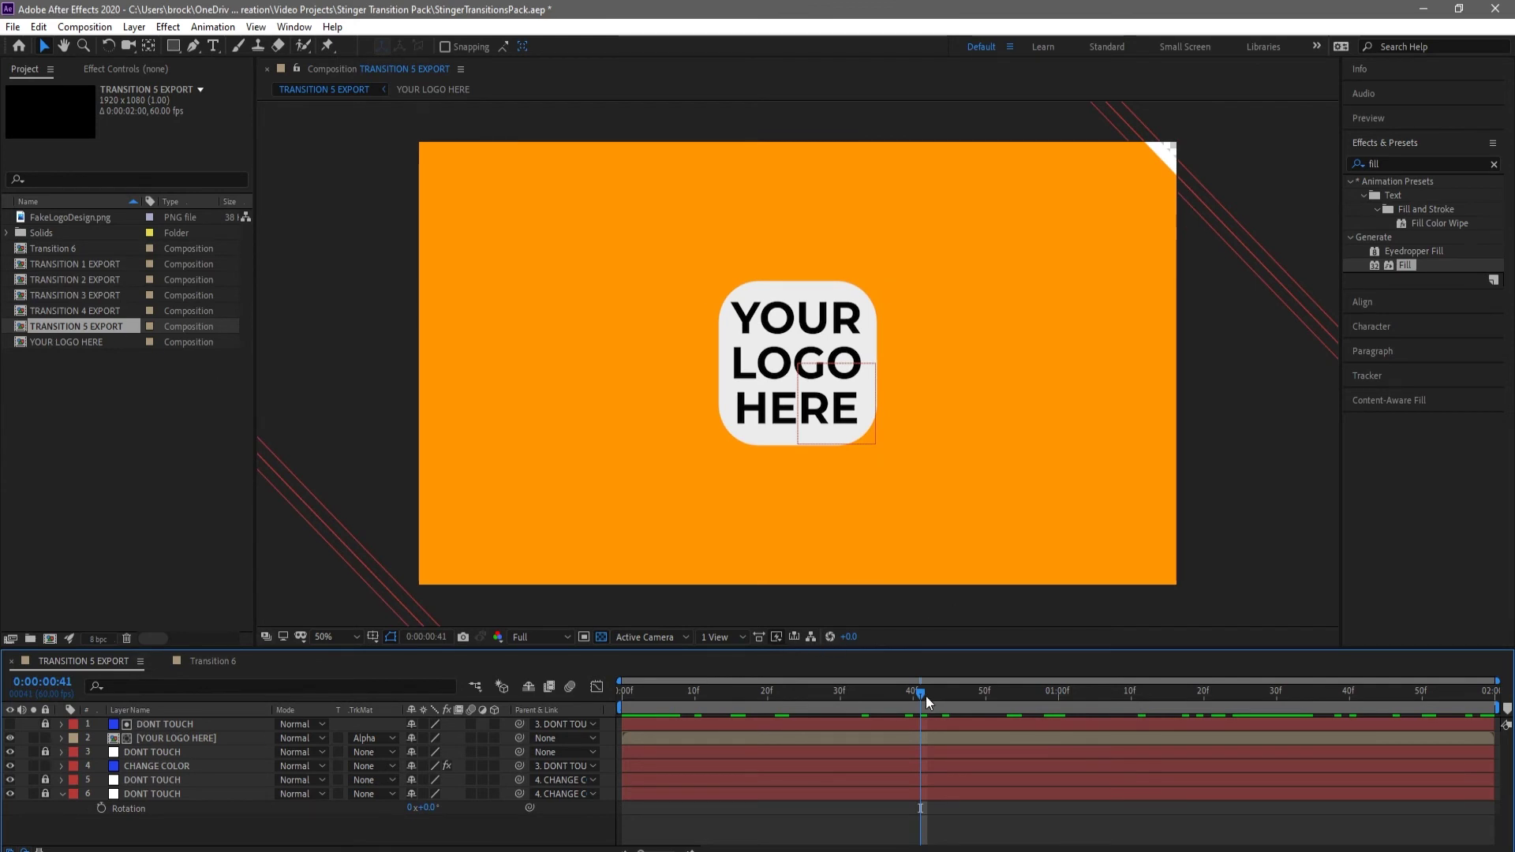
double_click(167, 739)
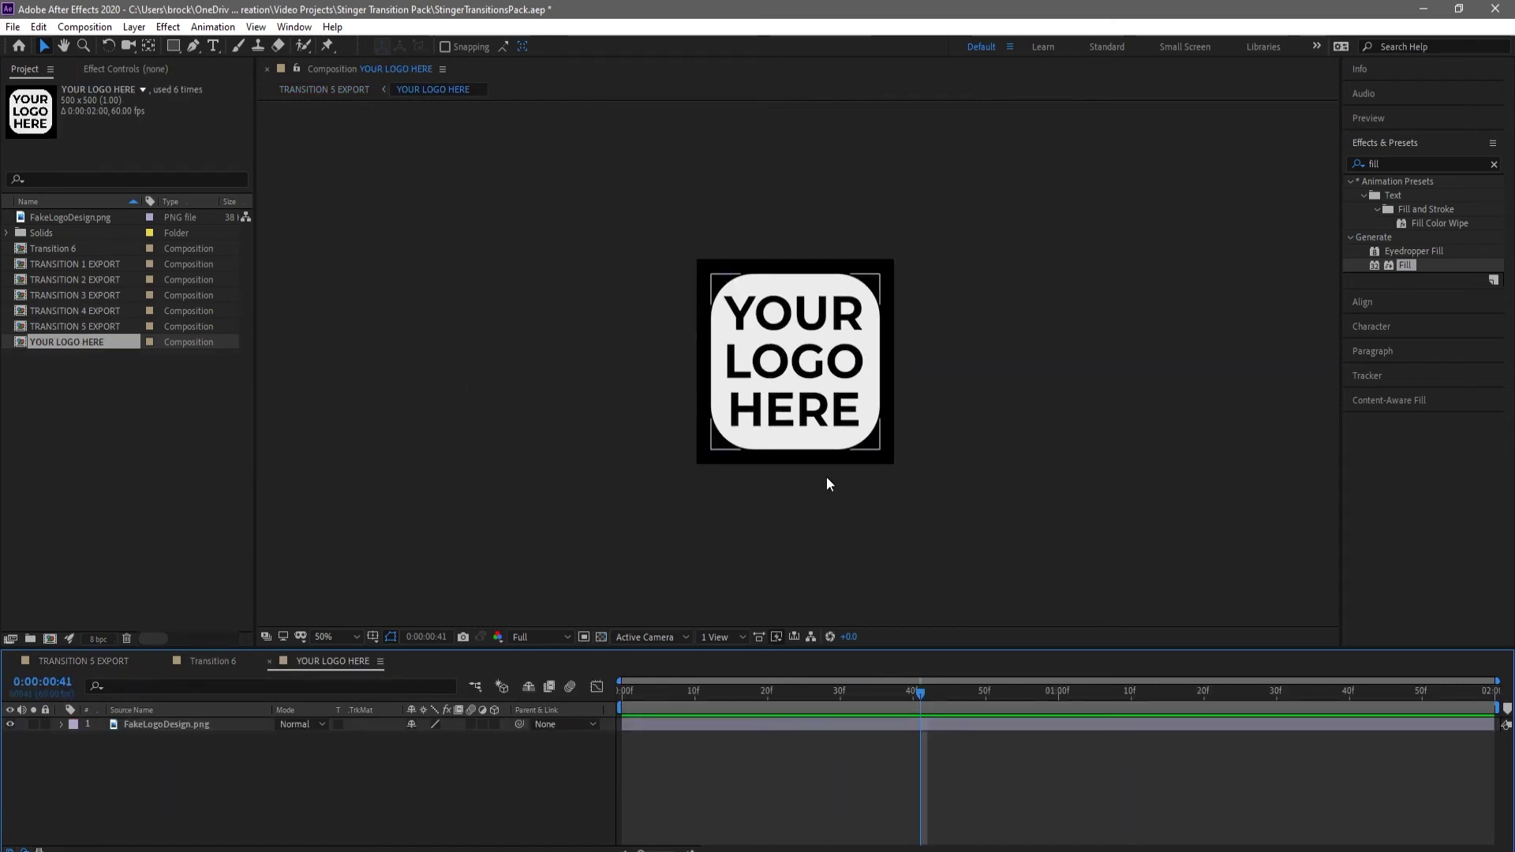
left_click(269, 661)
left_click(83, 659)
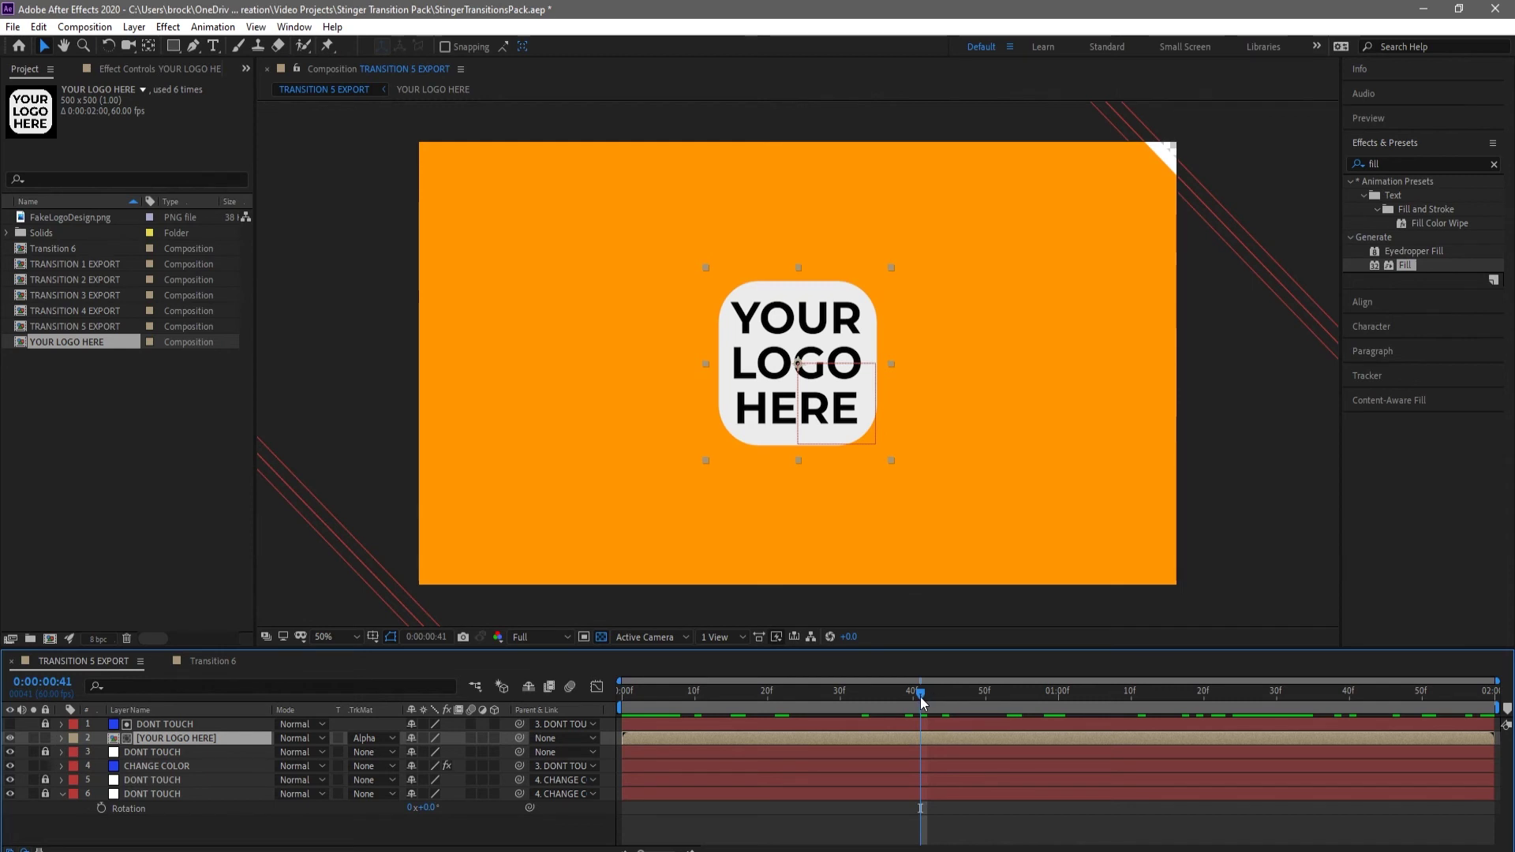
Change the CHANGE COLOR layer's Fill effect colour from orange to blue 2B6AEB.
left_click(145, 764)
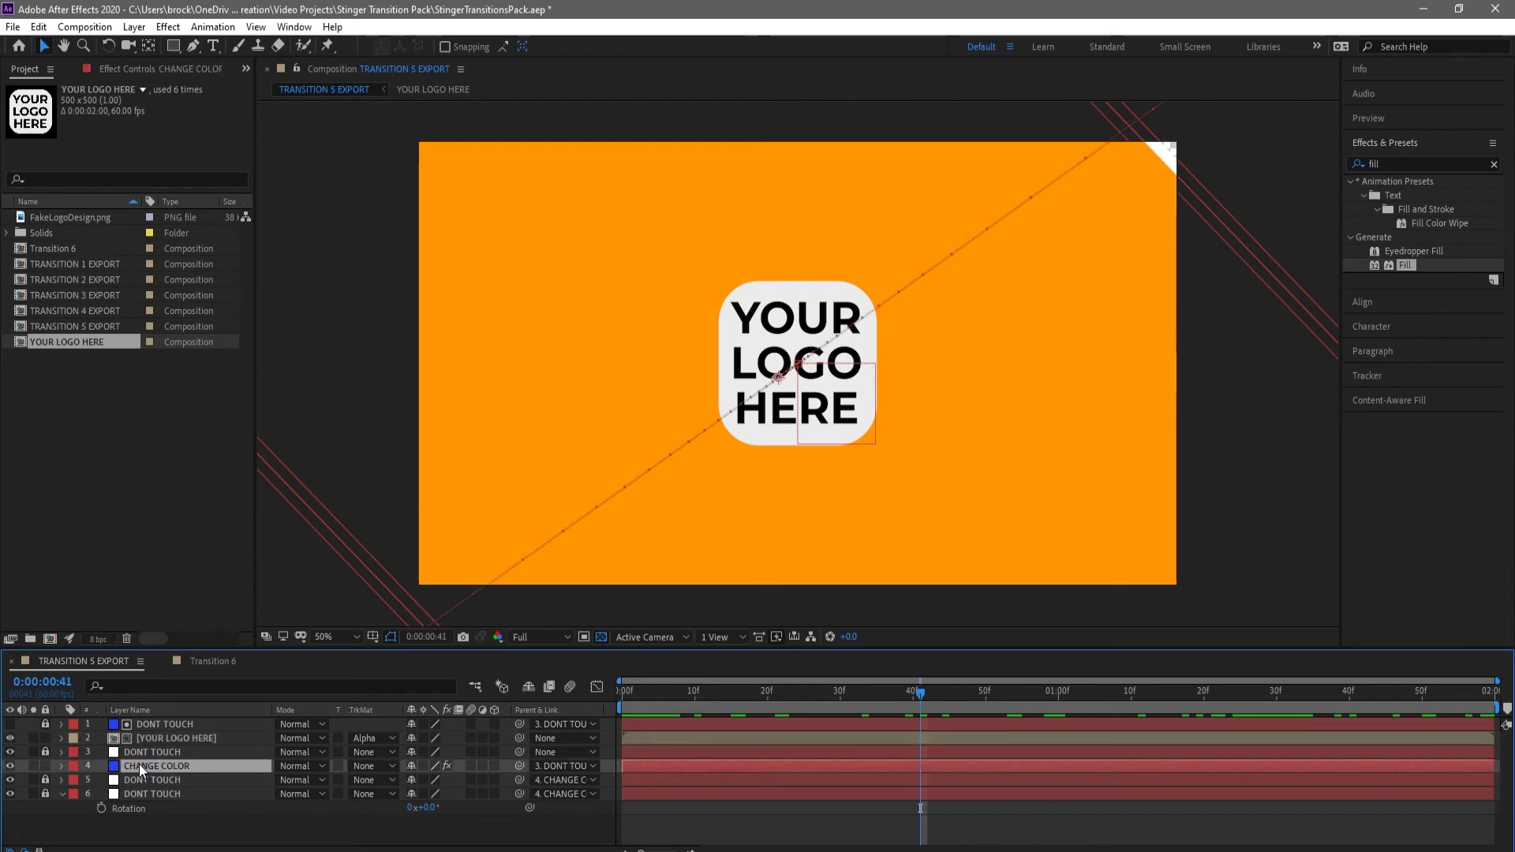
left_click(61, 765)
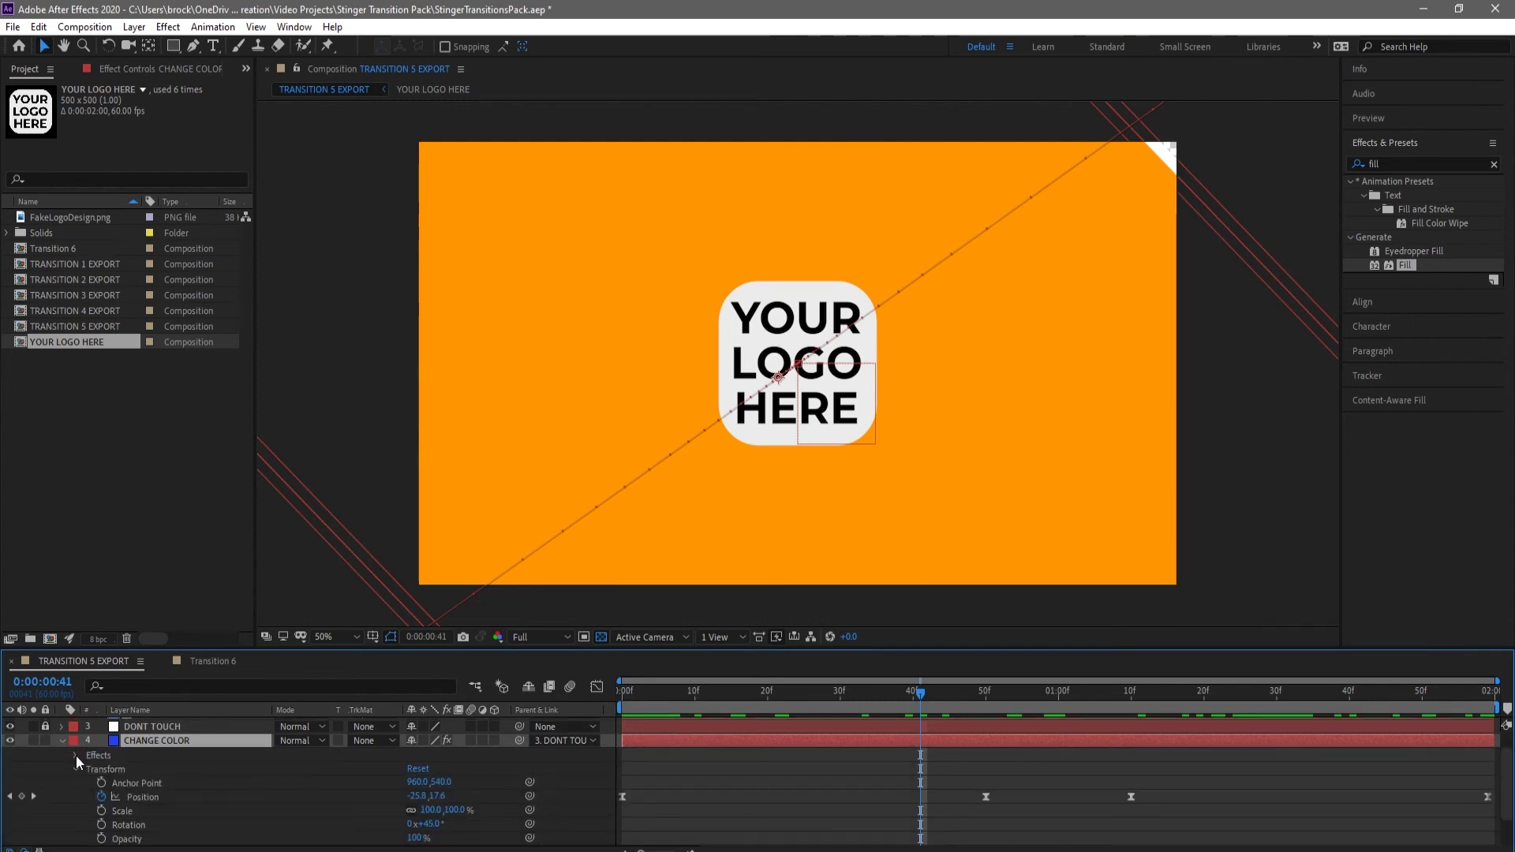
left_click(74, 760)
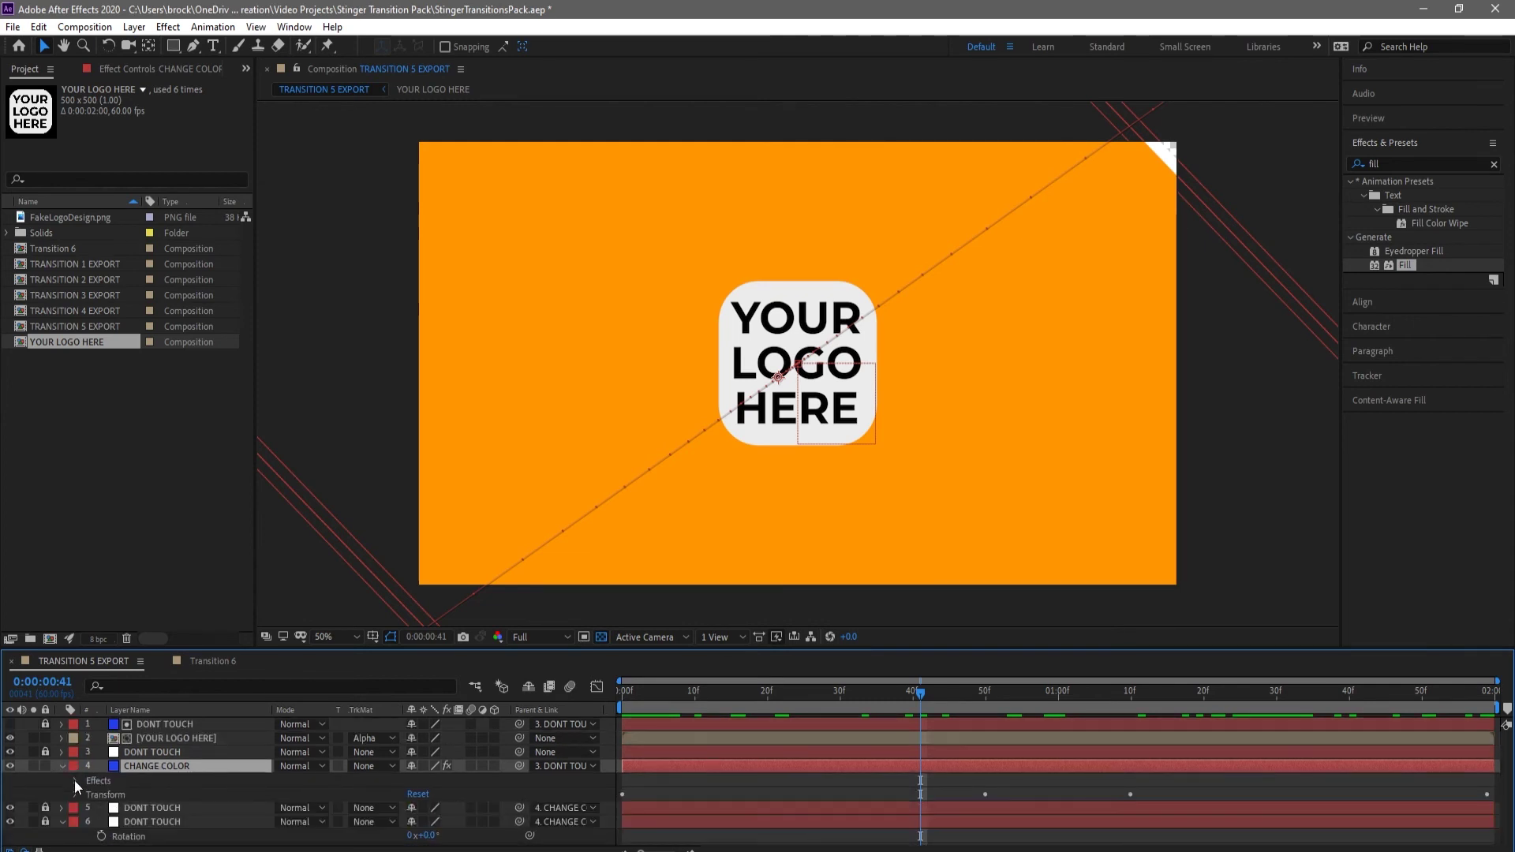
left_click(75, 780)
left_click(88, 794)
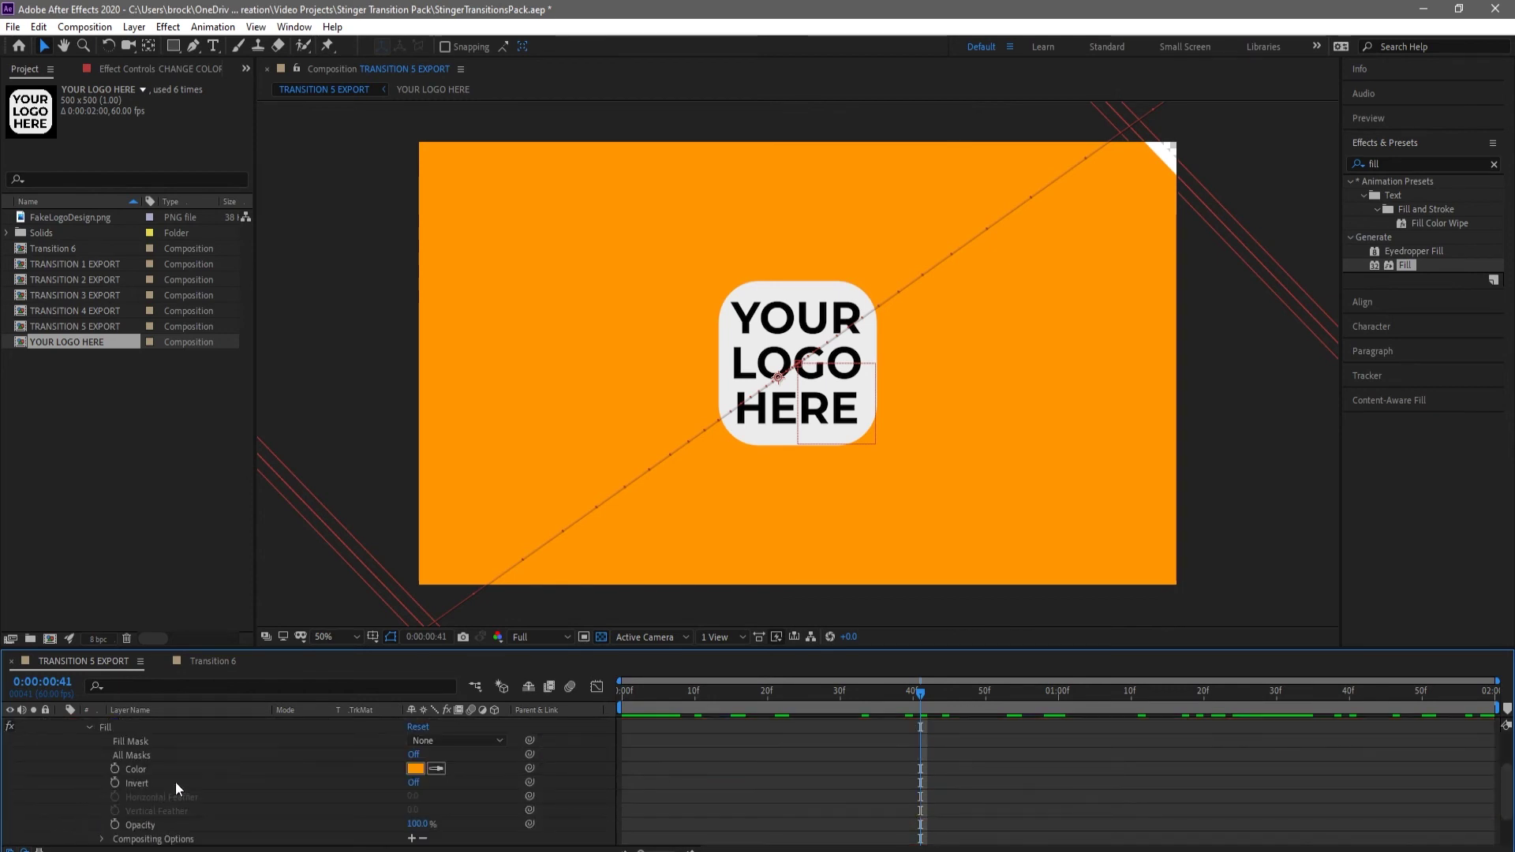
left_click(412, 768)
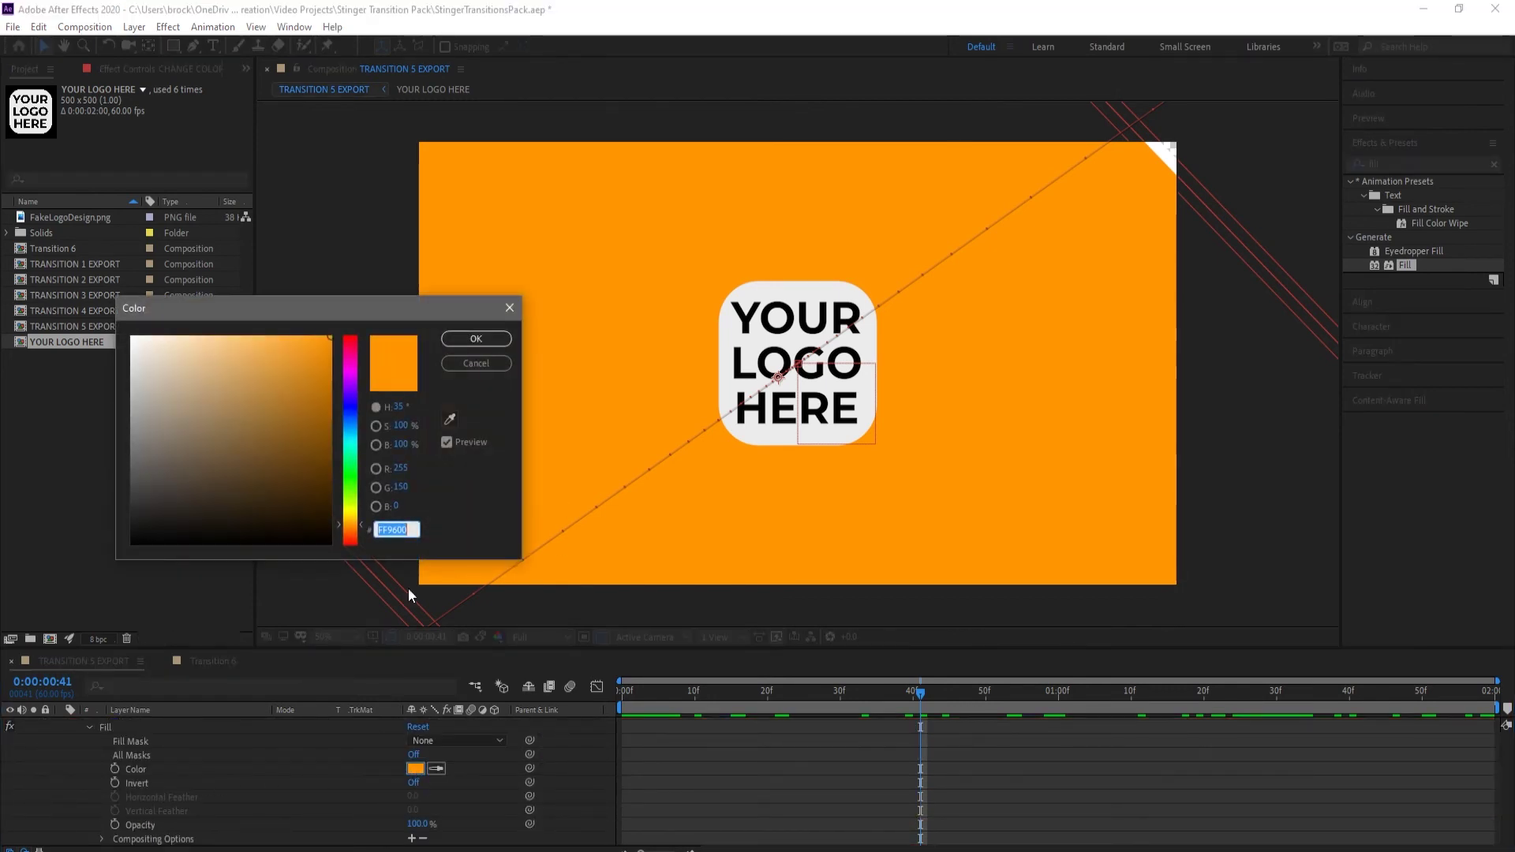
left_click(350, 416)
left_click_drag(313, 369, 263, 348)
left_click(475, 339)
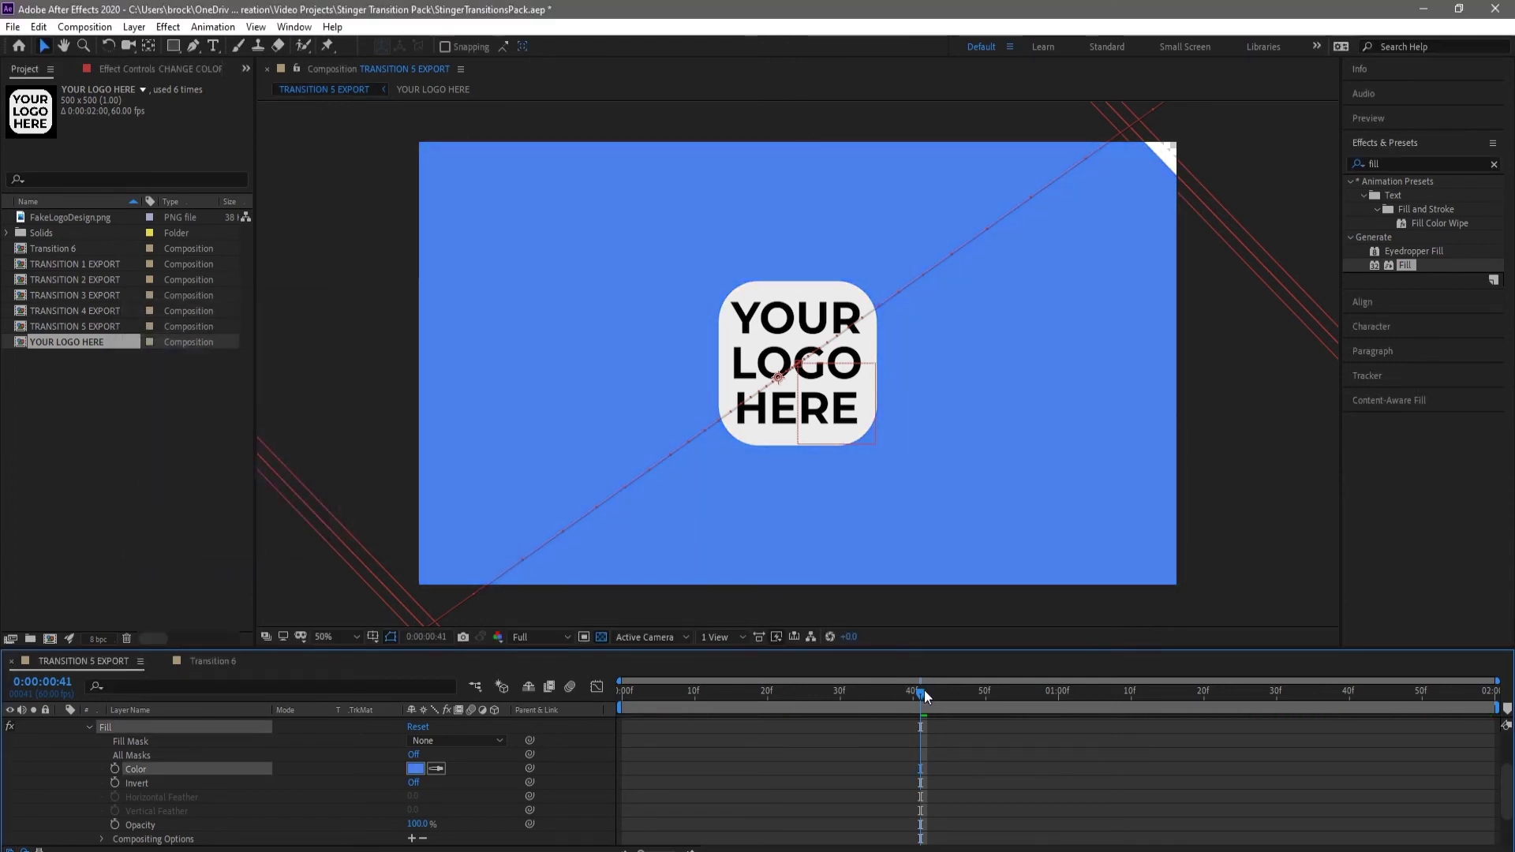
Scrub through TRANSITION 5 EXPORT to check the blue background, then collapse the Fill settings.
left_click_drag(925, 690, 542, 693)
left_click_drag(650, 699, 1489, 690)
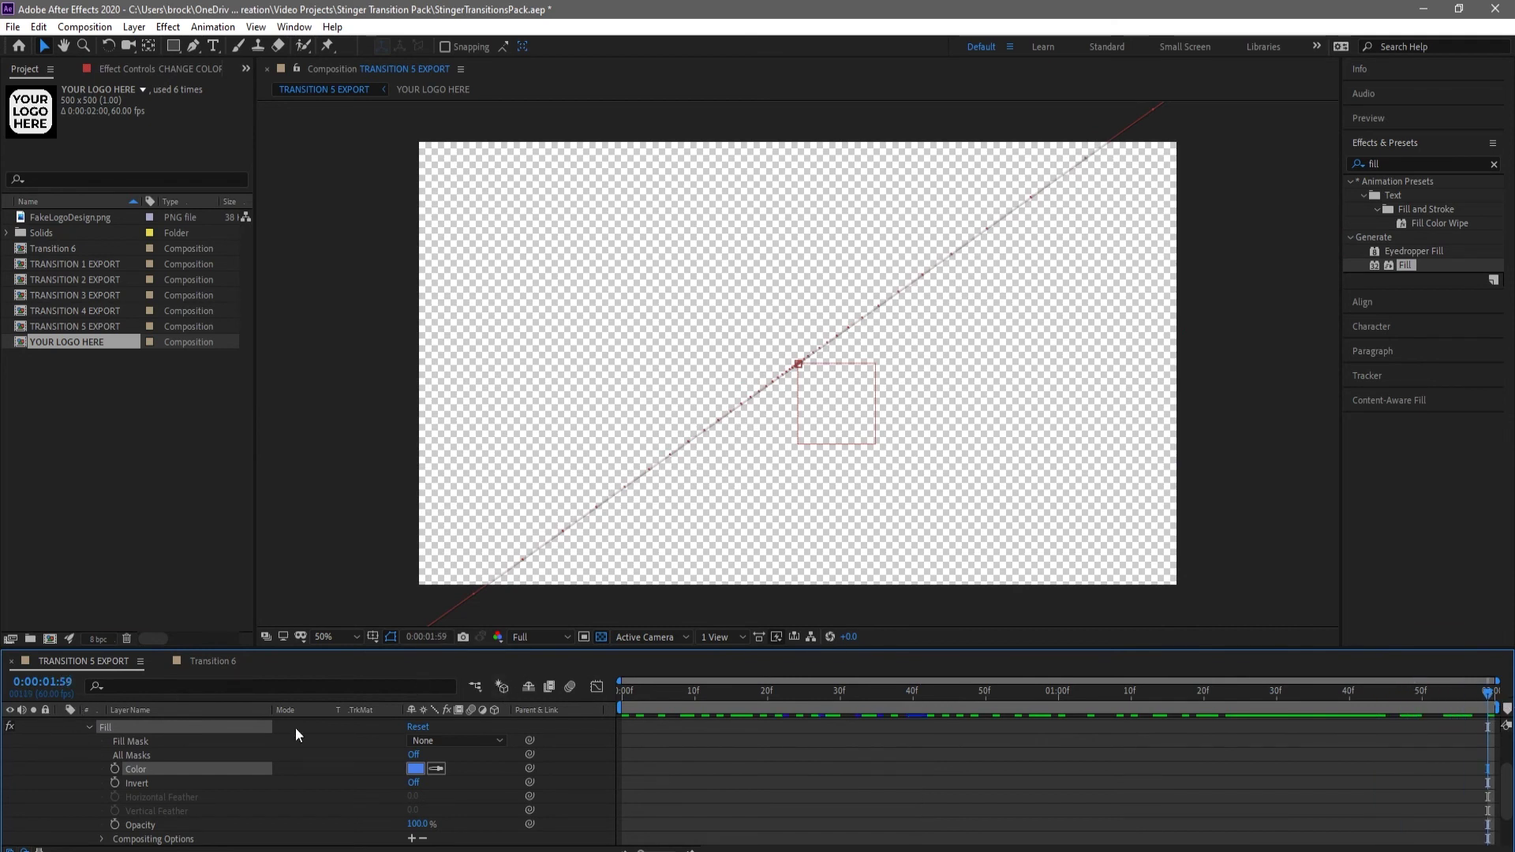
left_click(86, 726)
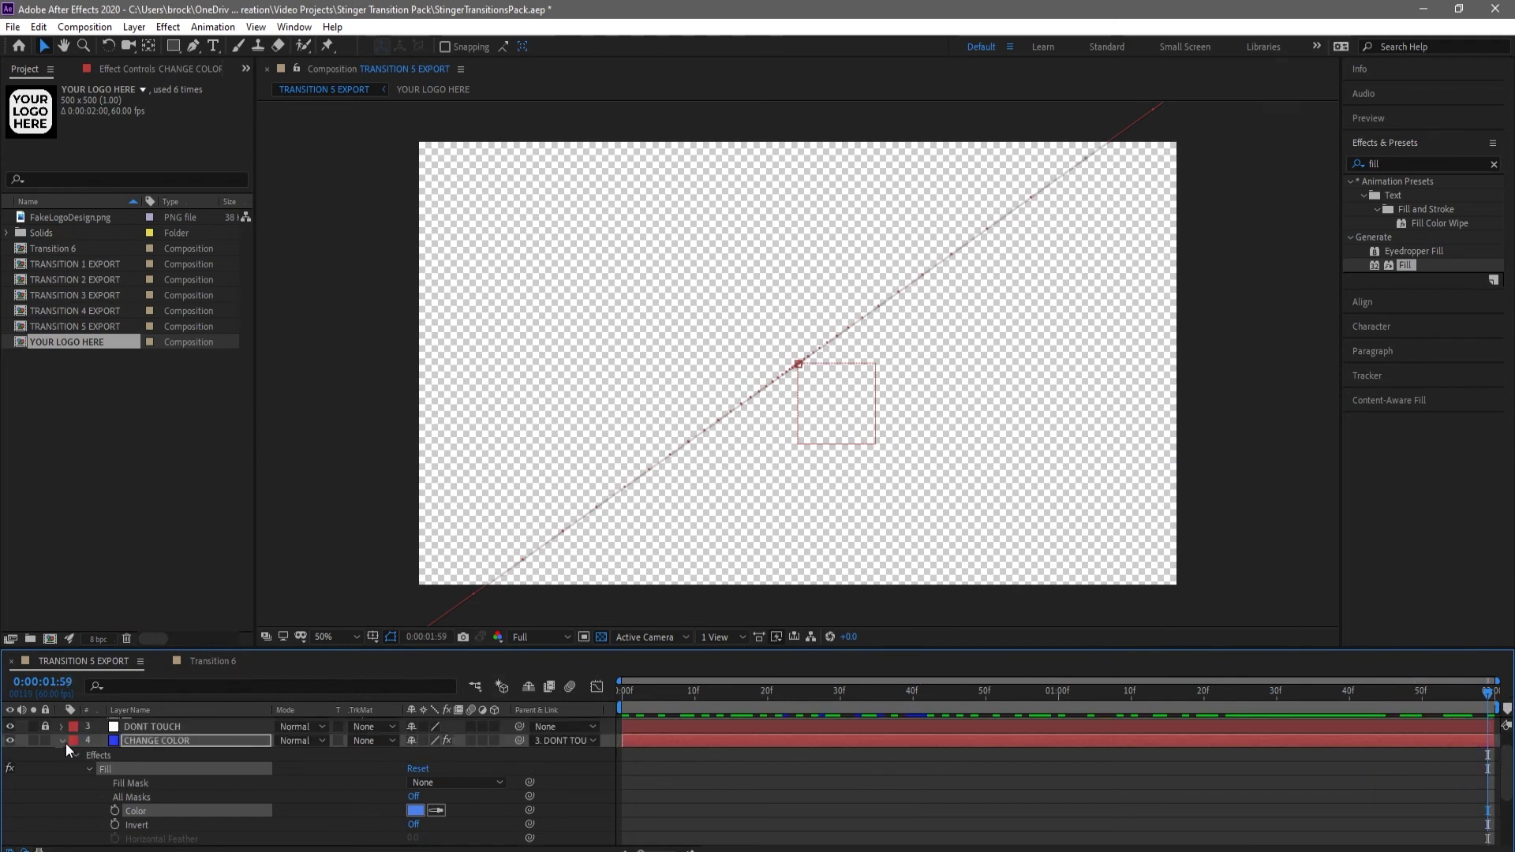
Add TRANSITION 5 EXPORT to the Render Queue and bring up its Output Module settings.
left_click(64, 743)
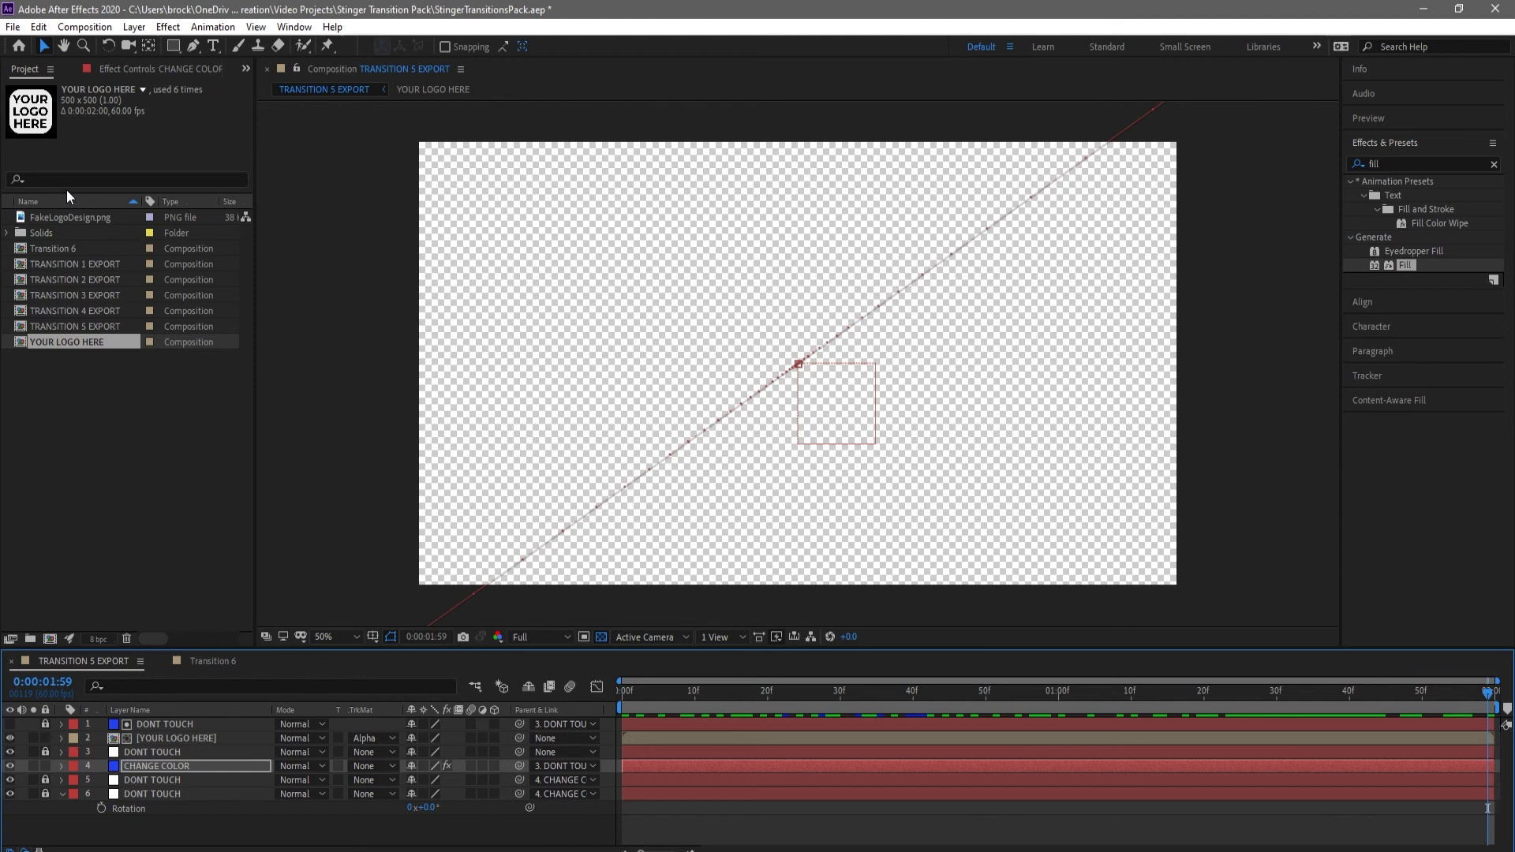
left_click(84, 28)
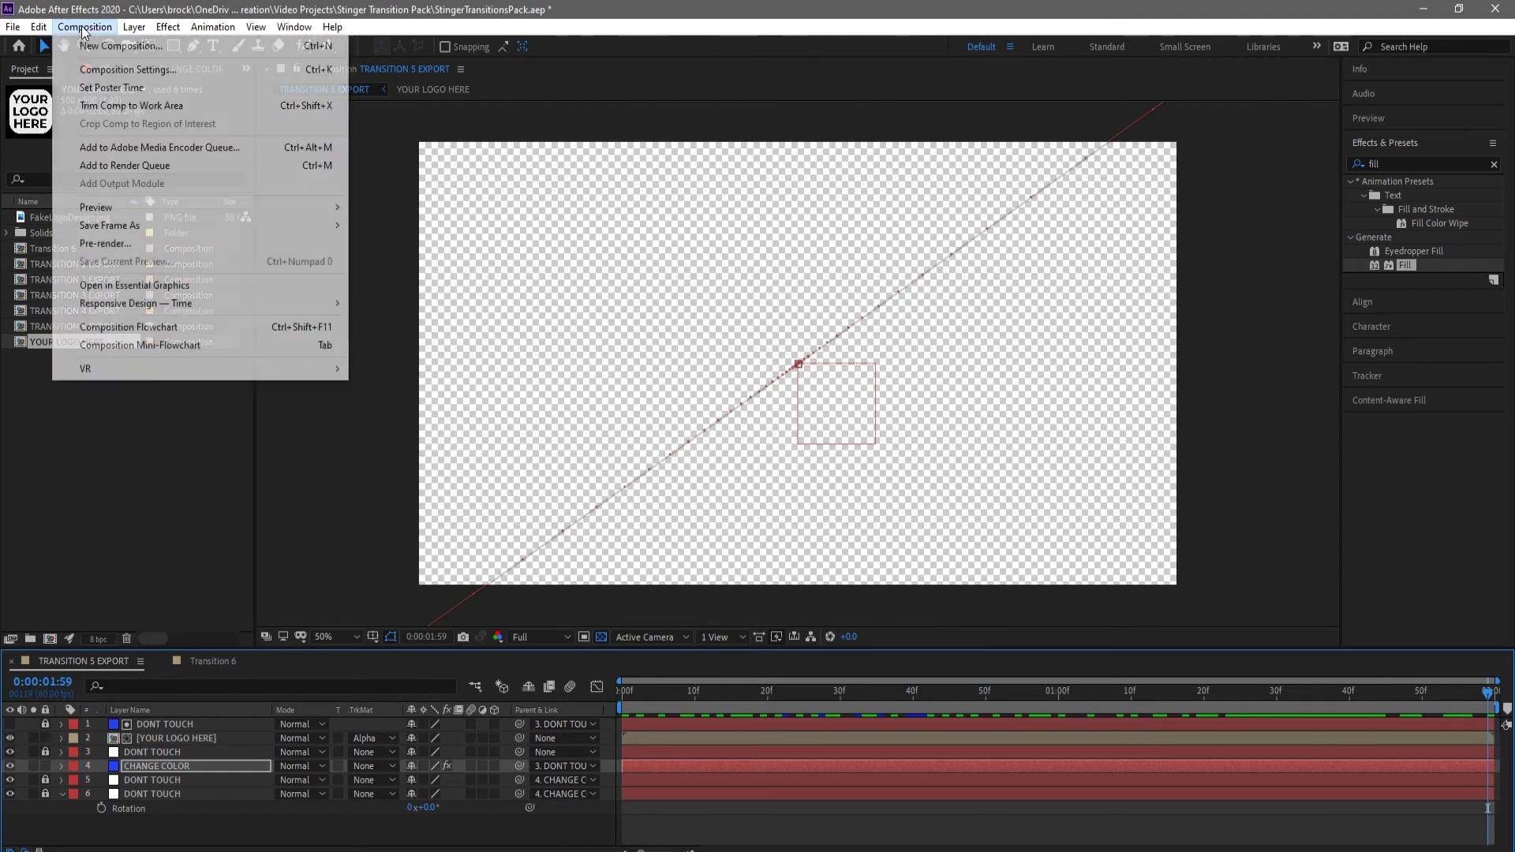
left_click(112, 167)
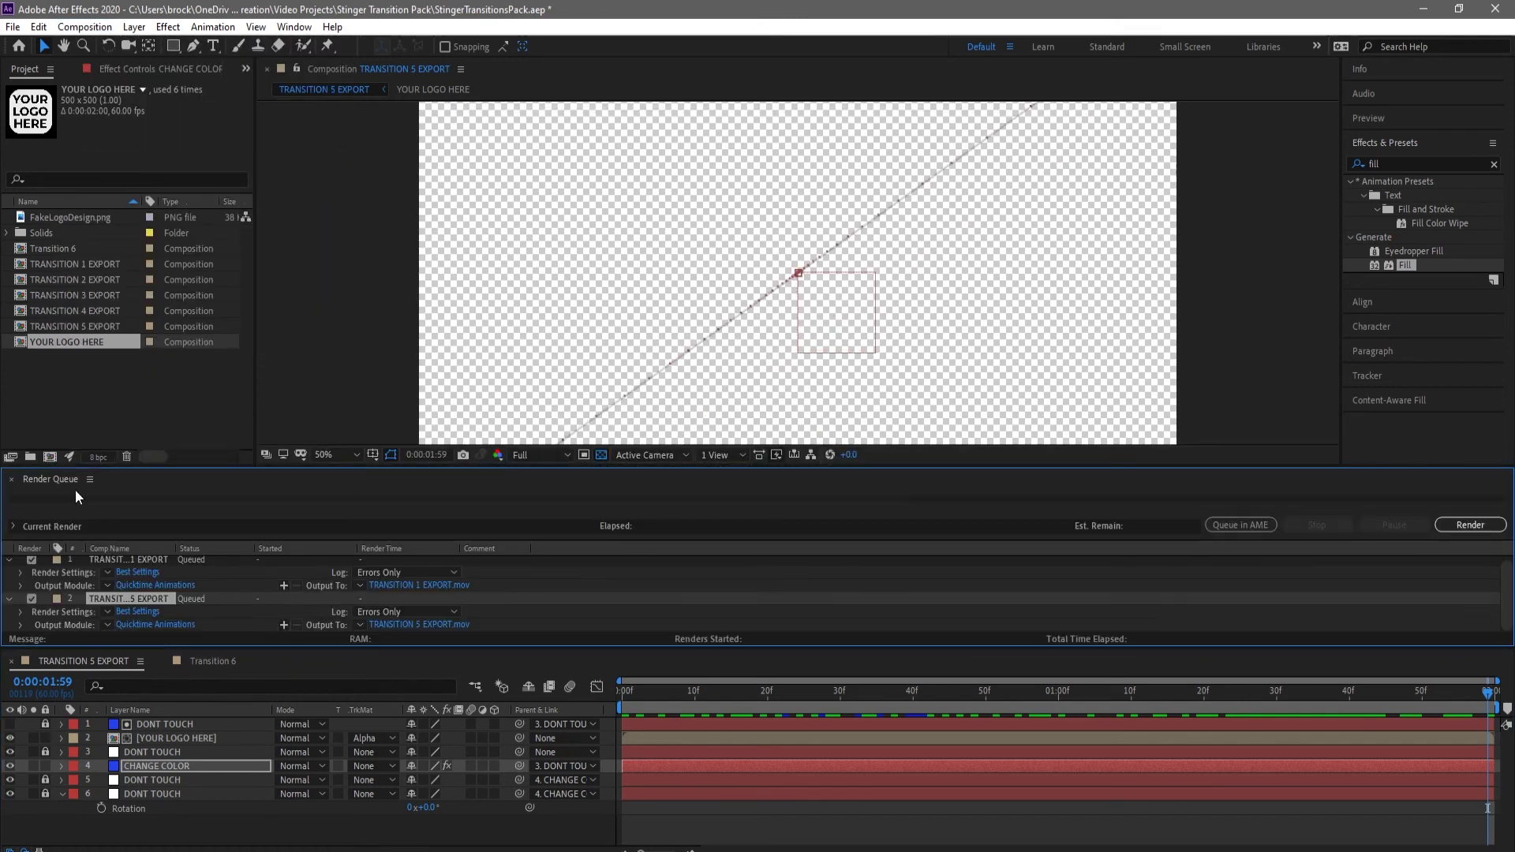
left_click_drag(67, 481, 256, 663)
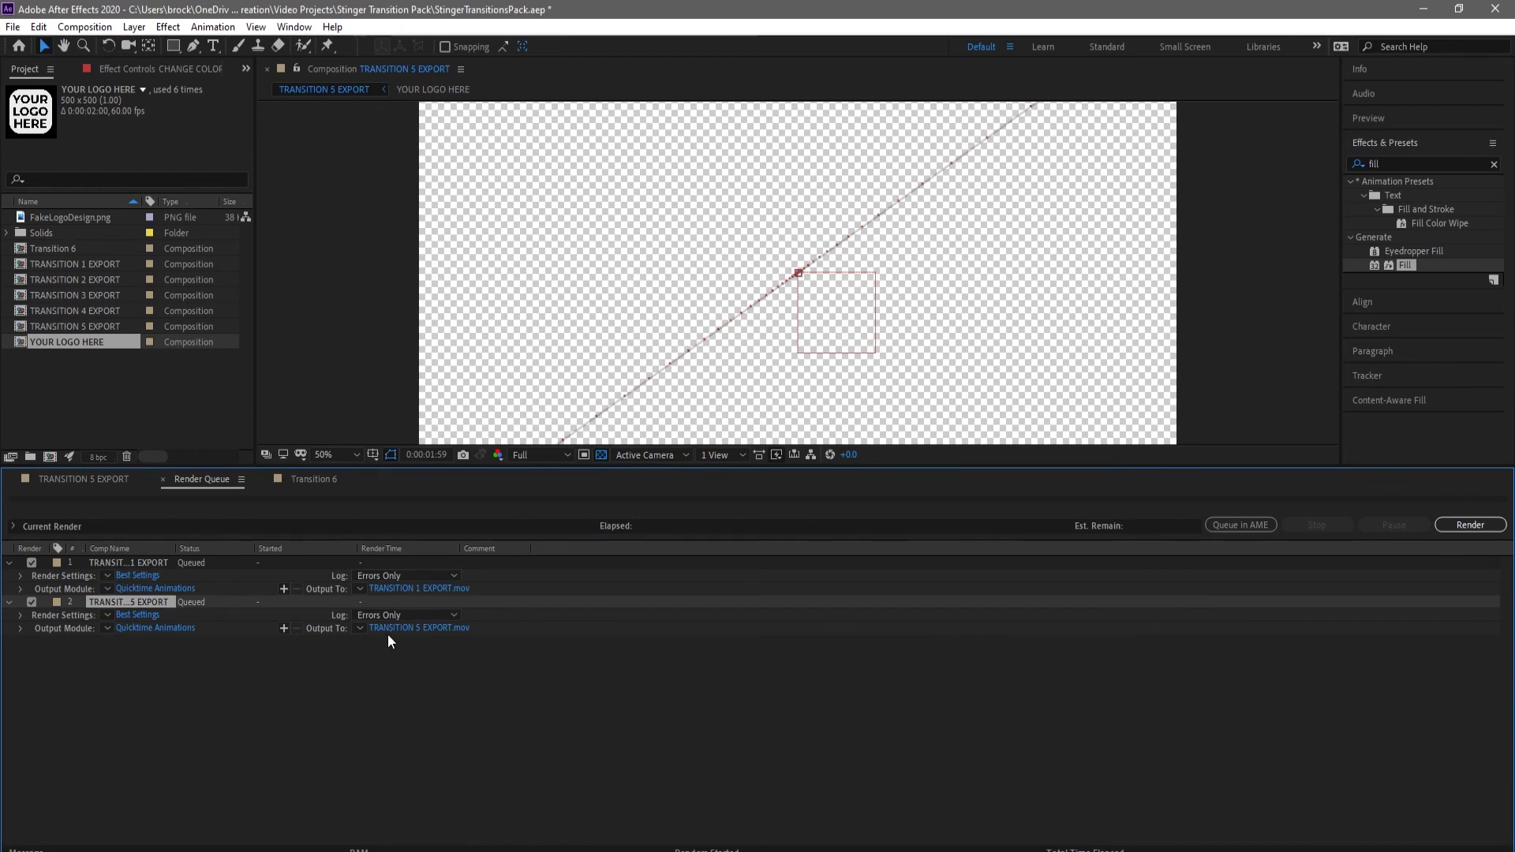
left_click(158, 627)
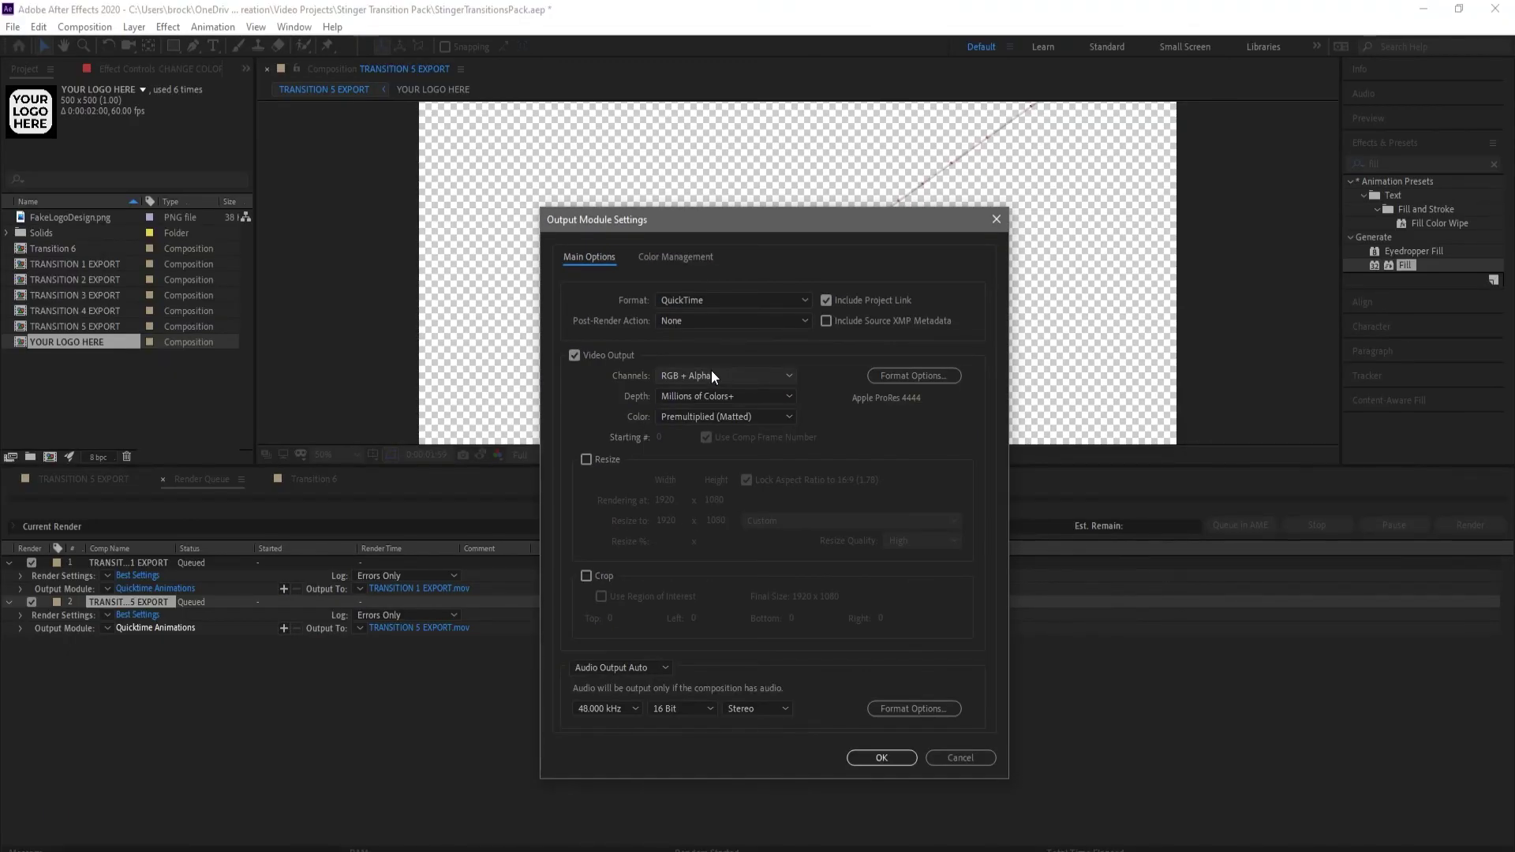
left_click(869, 759)
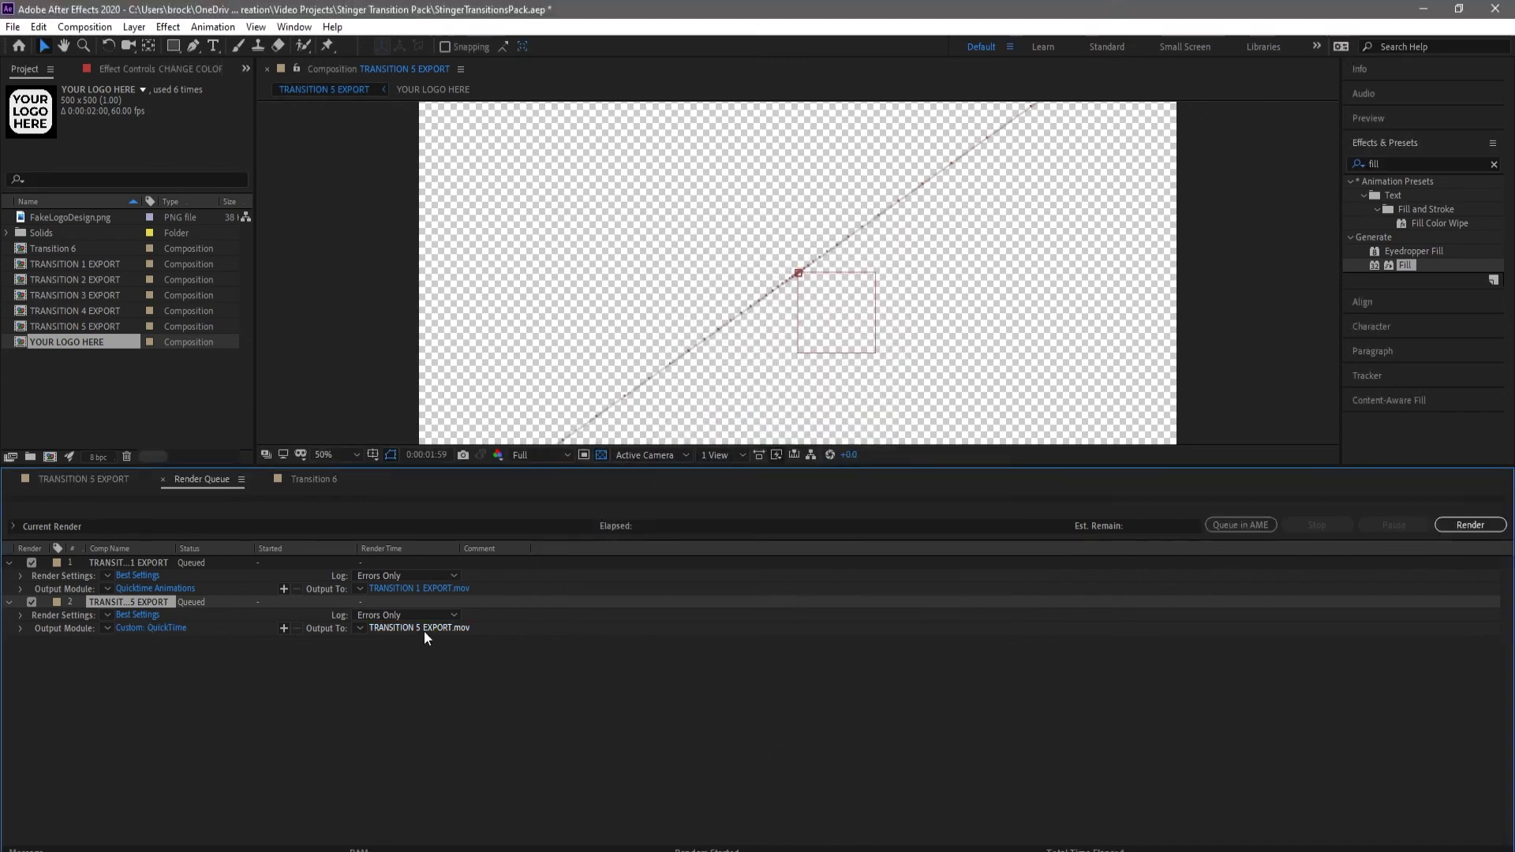